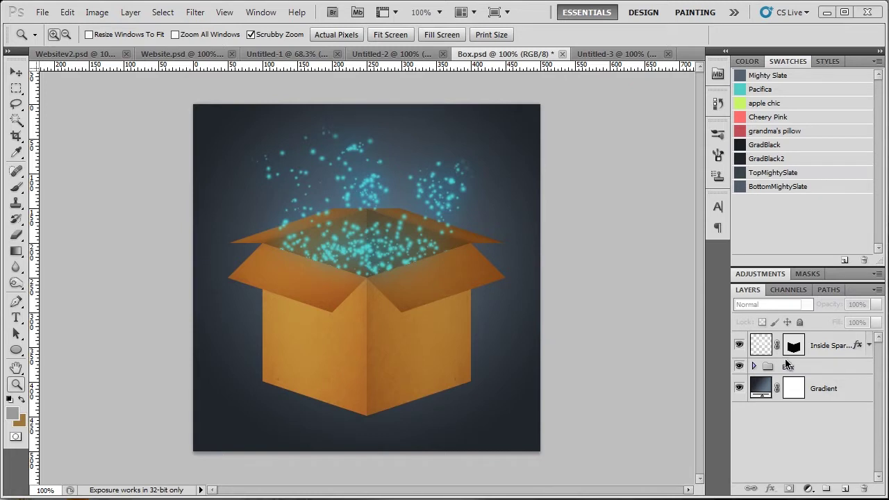
Hide the Inside Sparkles layer, then briefly expand and collapse the Box group.
click(739, 349)
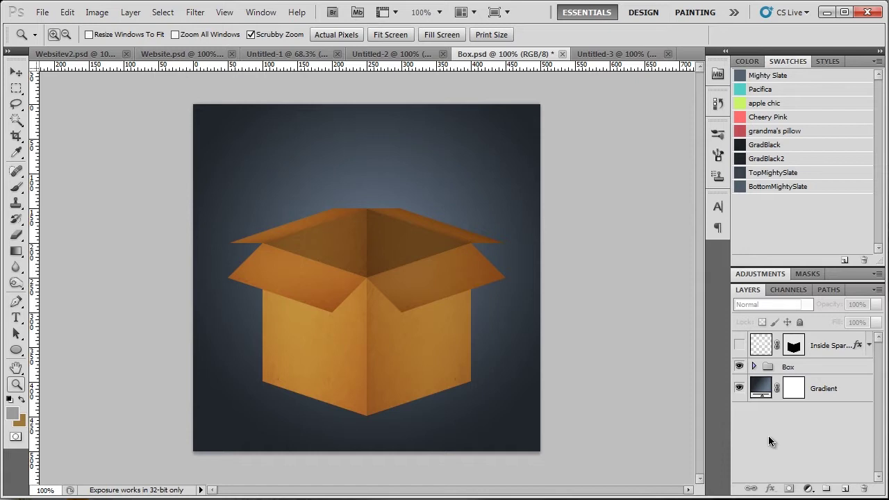
click(754, 367)
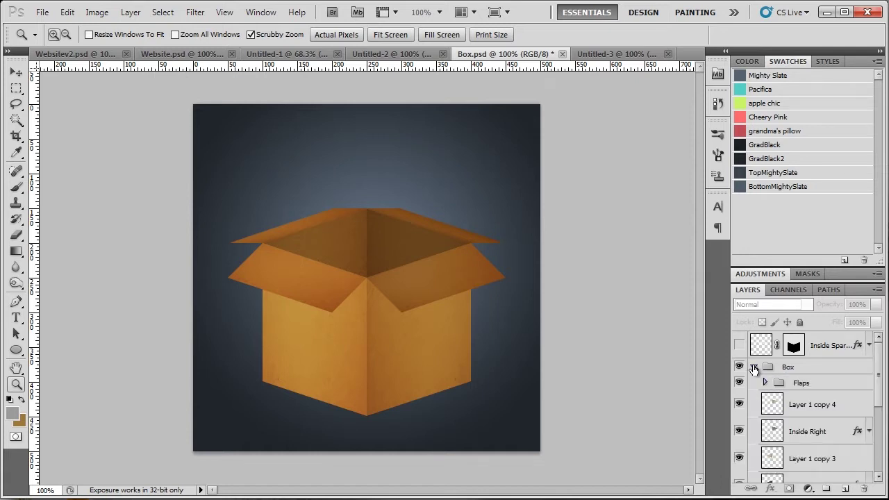
click(753, 367)
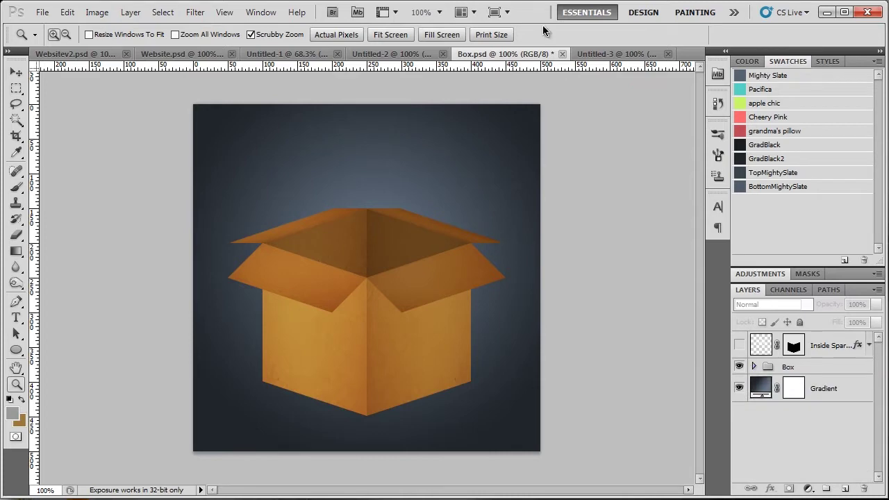
Create a new document 500 pixels high named 'Boziness'.
click(43, 13)
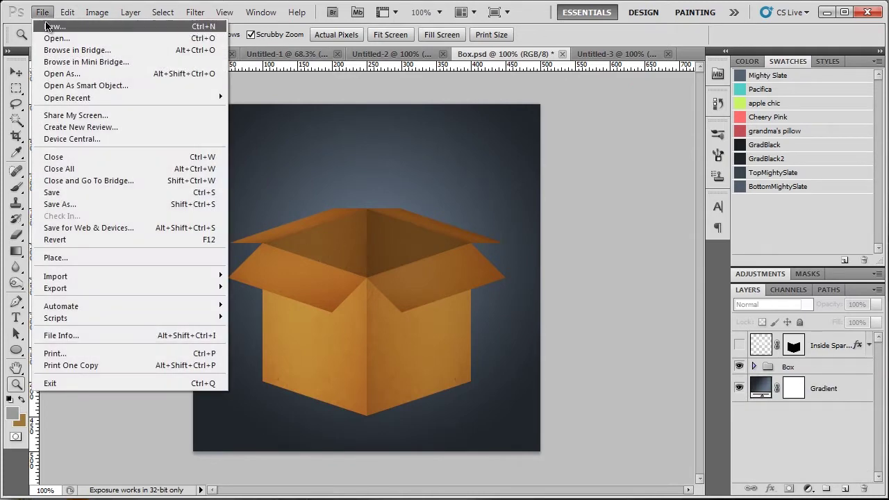
click(39, 25)
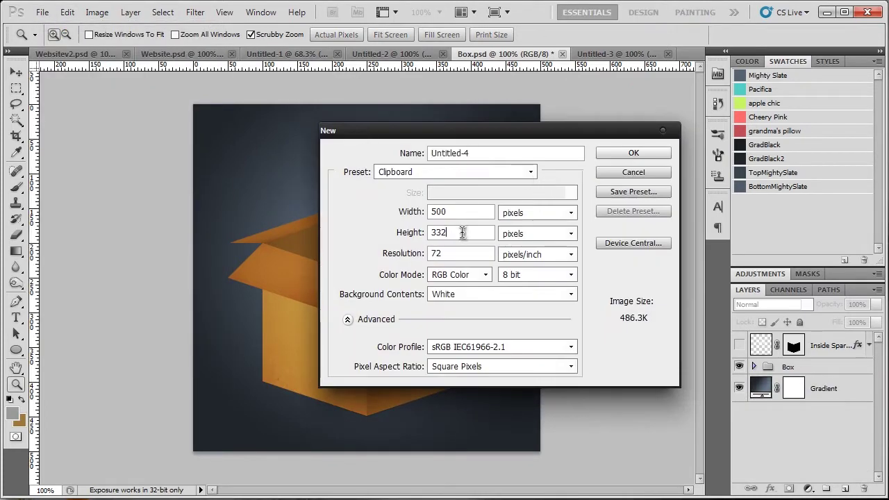
double_click(471, 232)
text(500)
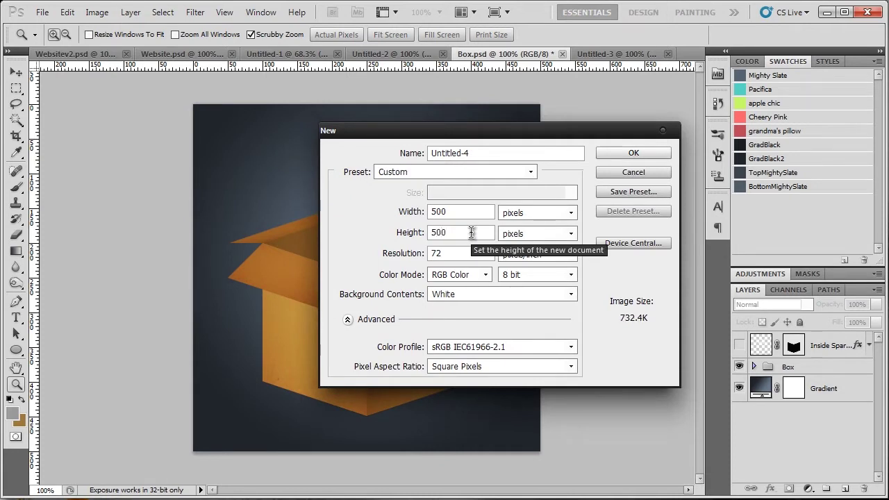
drag(496, 153, 318, 151)
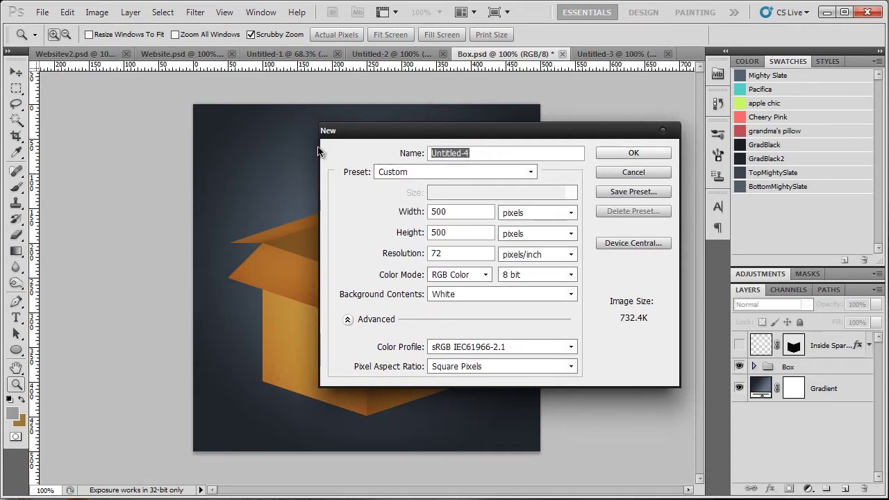
text(Boz)
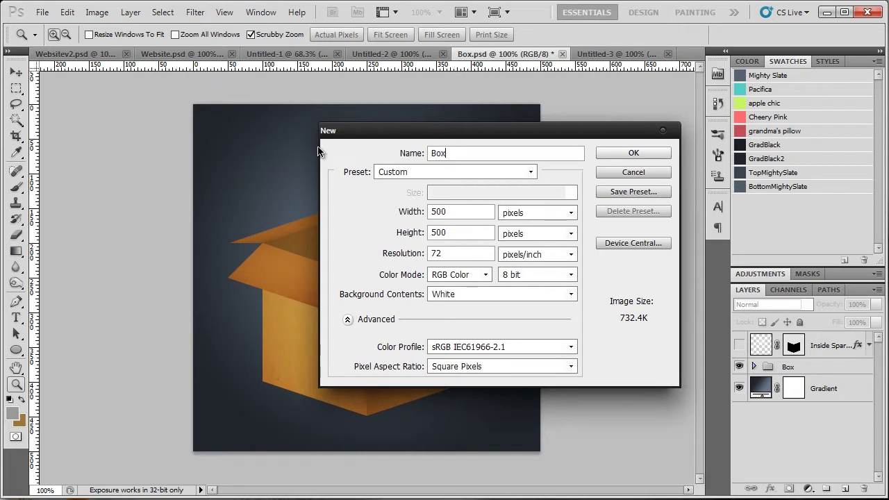
text(iness)
click(614, 154)
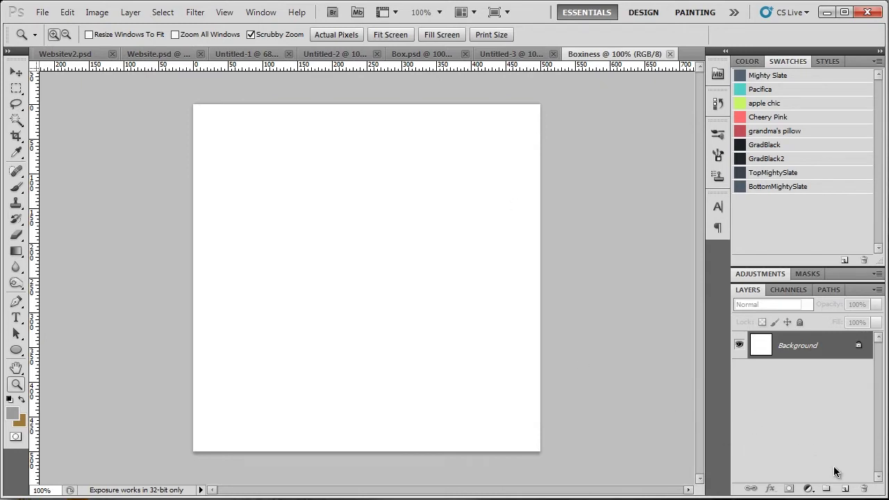
Replace the white background with an empty transparent layer named Background.
click(844, 488)
drag(827, 382, 800, 353)
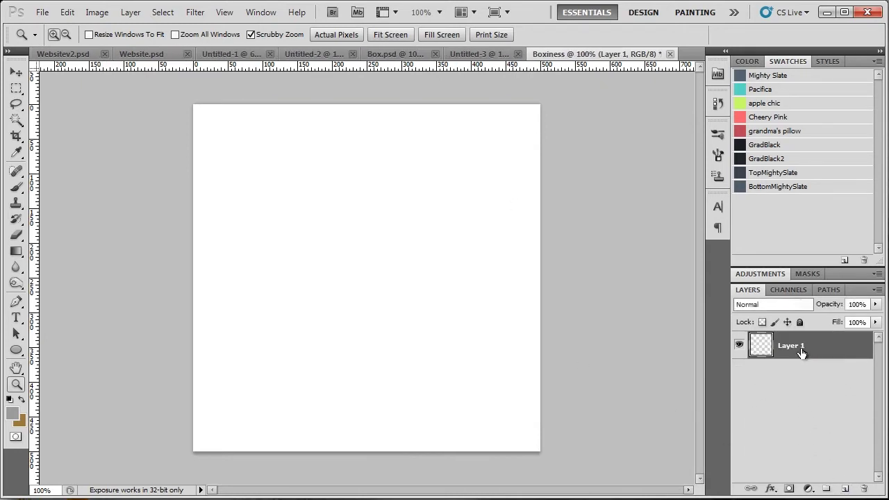
double_click(801, 351)
text(Background)
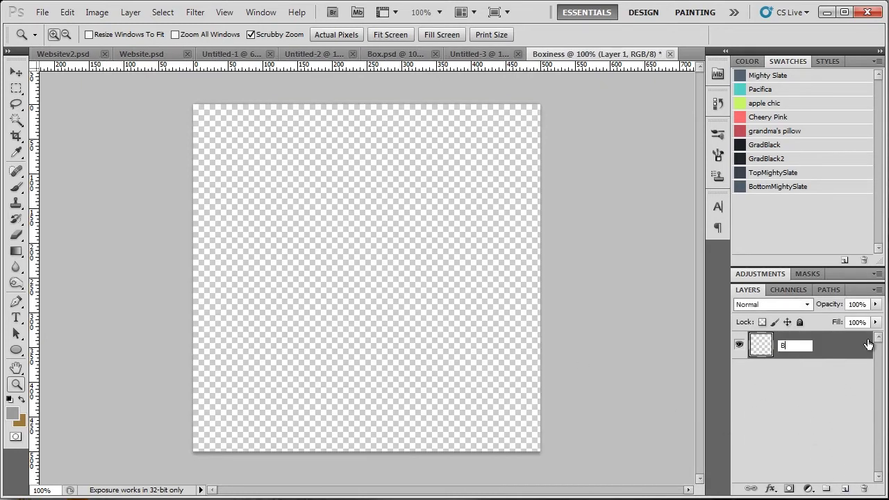
key(Return)
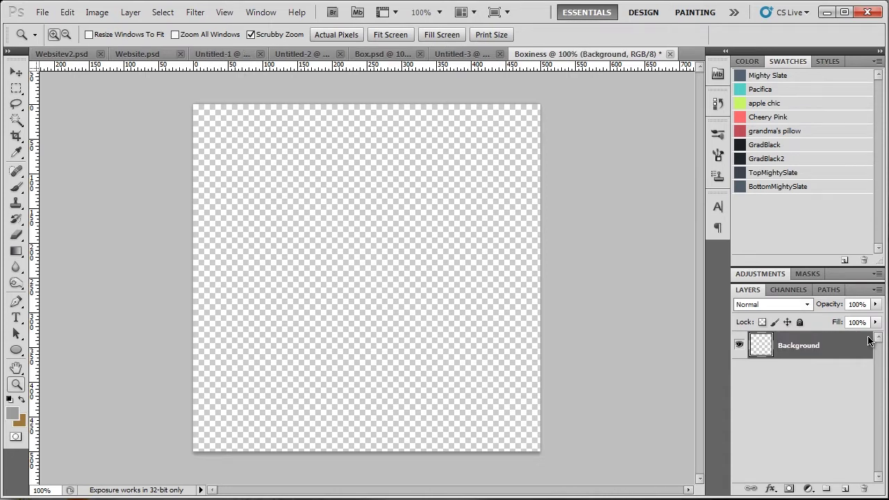
click(829, 440)
Add a layer group named Box with a nested group named Sides inside it.
click(826, 489)
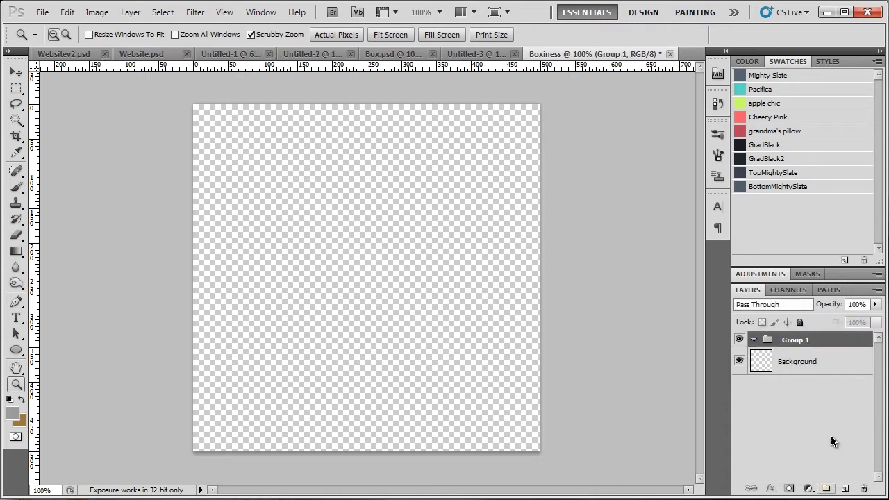
double_click(804, 340)
text(Box)
key(Return)
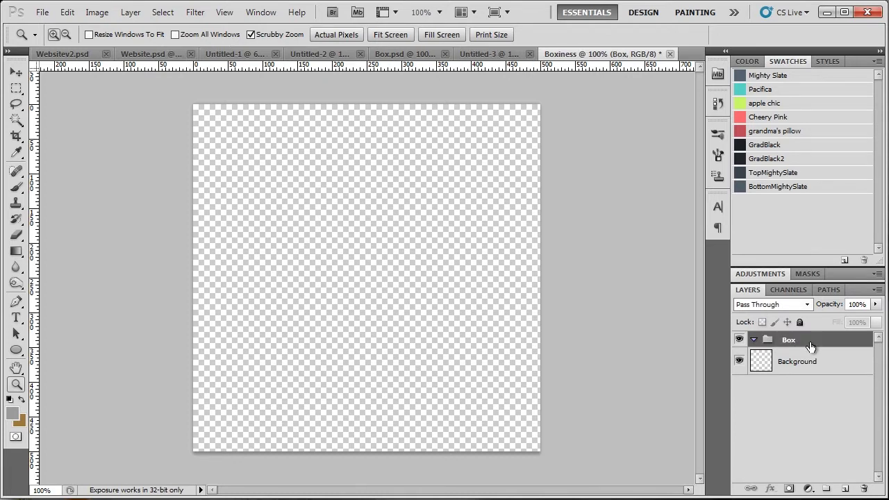
click(826, 488)
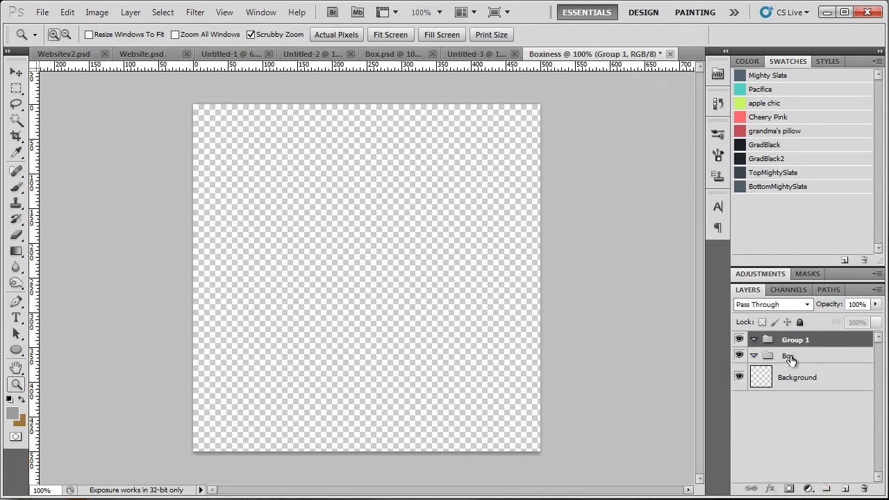
drag(790, 359, 792, 358)
double_click(809, 356)
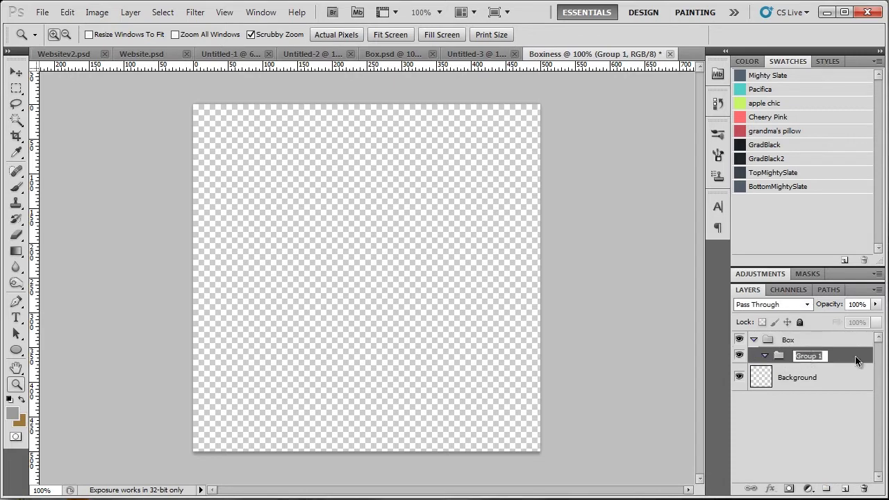
text(Side)
key(Return)
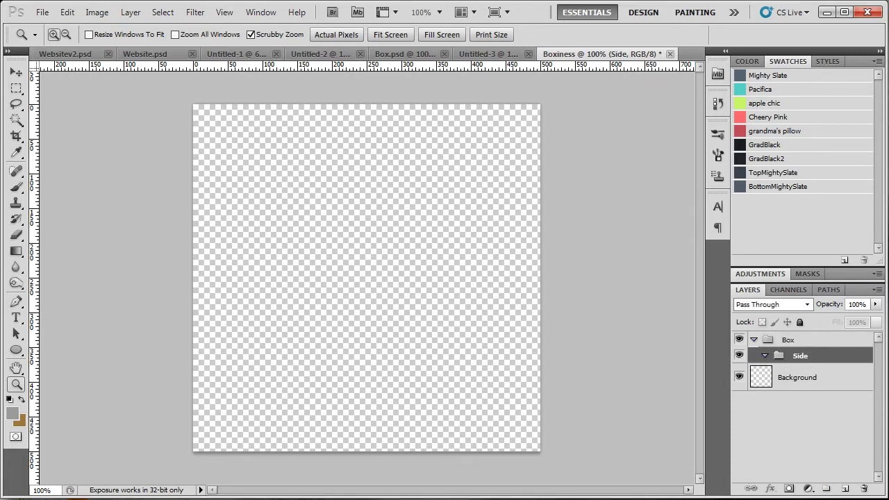
double_click(798, 358)
key(Return)
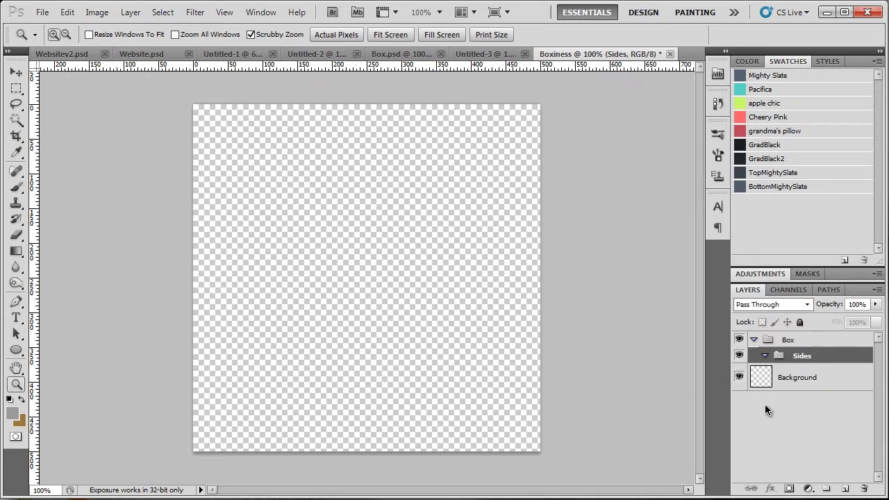
Add an empty Outside Left layer inside the Sides group and show the grid.
click(844, 489)
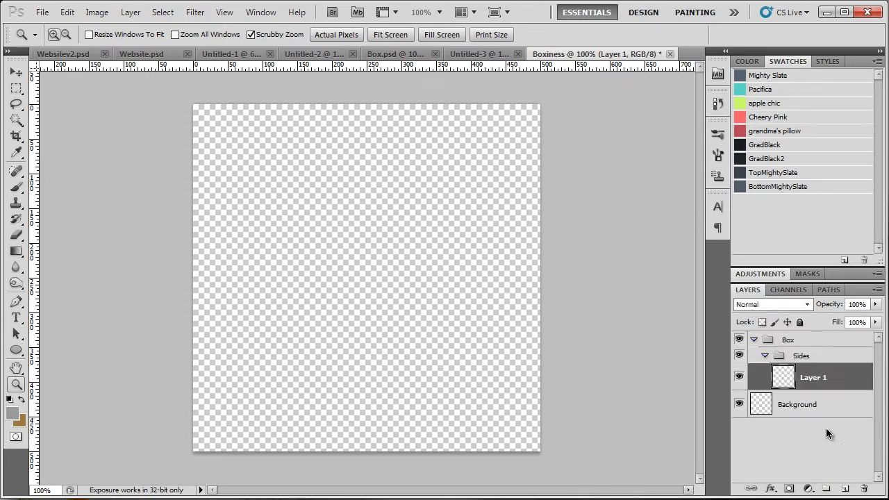
double_click(814, 385)
key(Escape)
double_click(814, 376)
text(Outside Left)
key(Return)
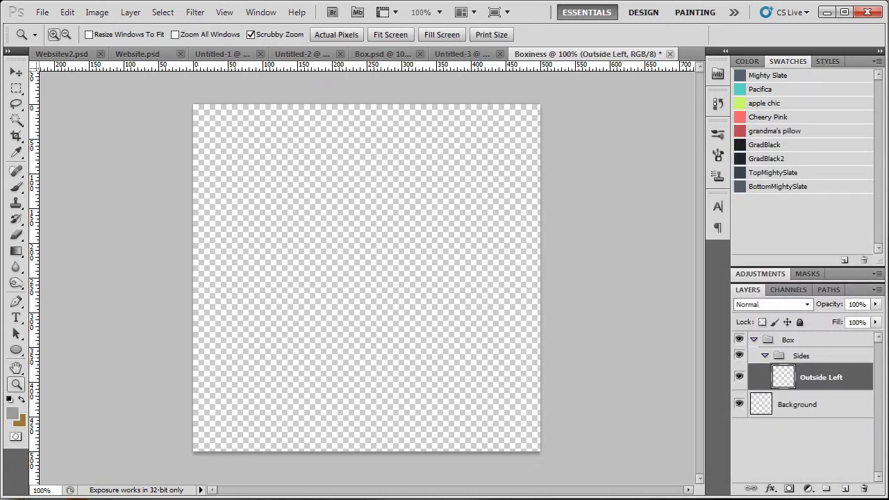
key(ctrl+apostrophe)
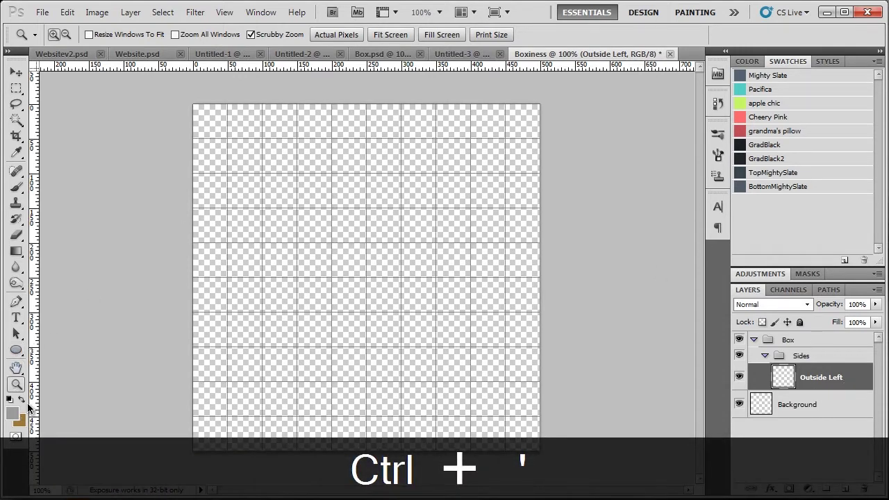
Make brown the foreground colour and set the standard Pen tool to Shape Layers mode.
click(23, 398)
click(17, 304)
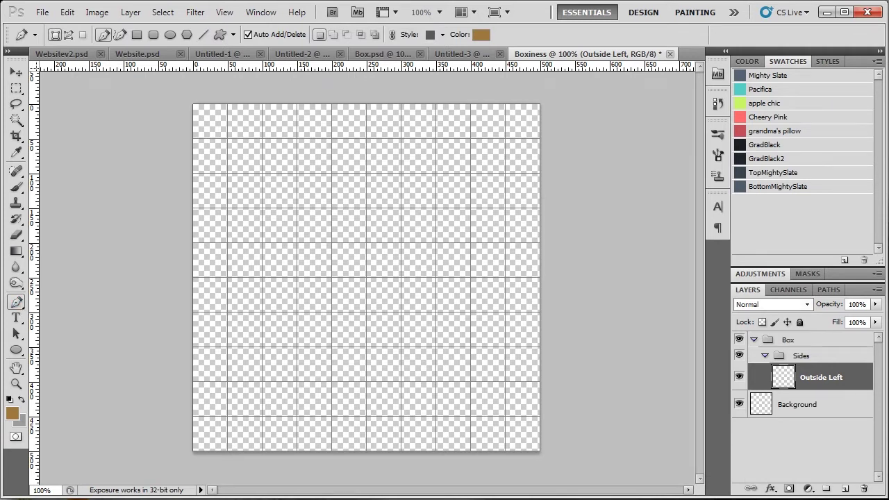
click(15, 307)
click(49, 302)
click(68, 35)
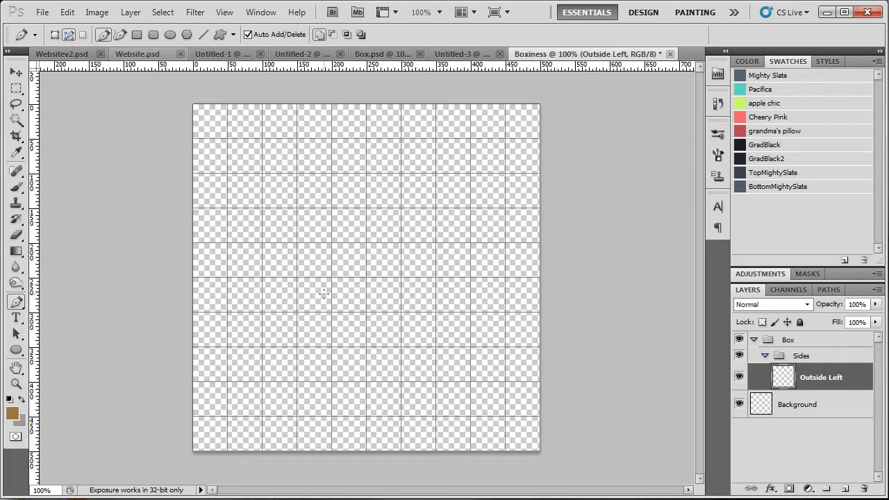
click(58, 36)
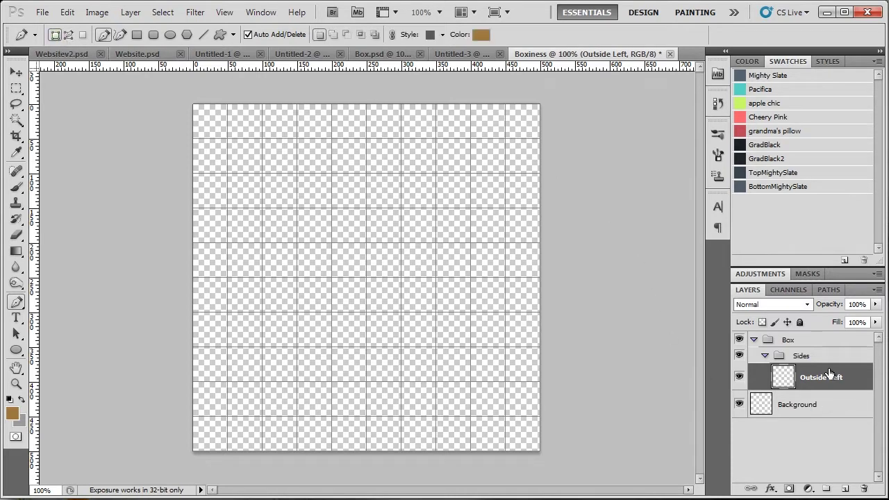
Get the grid showing over the canvas and reselect the Outside Left layer.
key(ctrl+apostrophe)
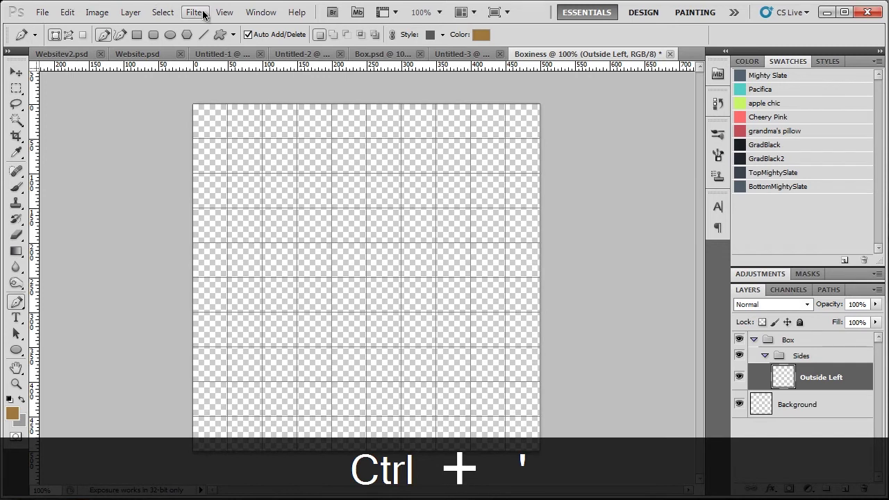
click(225, 11)
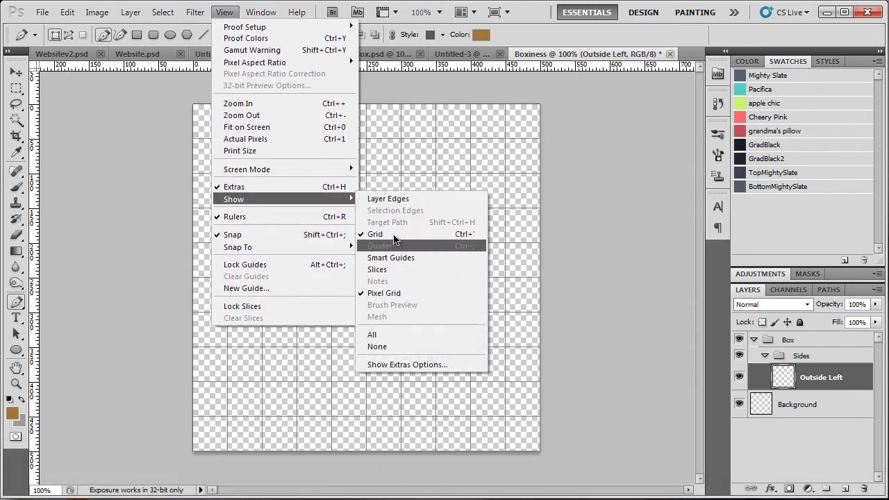
click(793, 451)
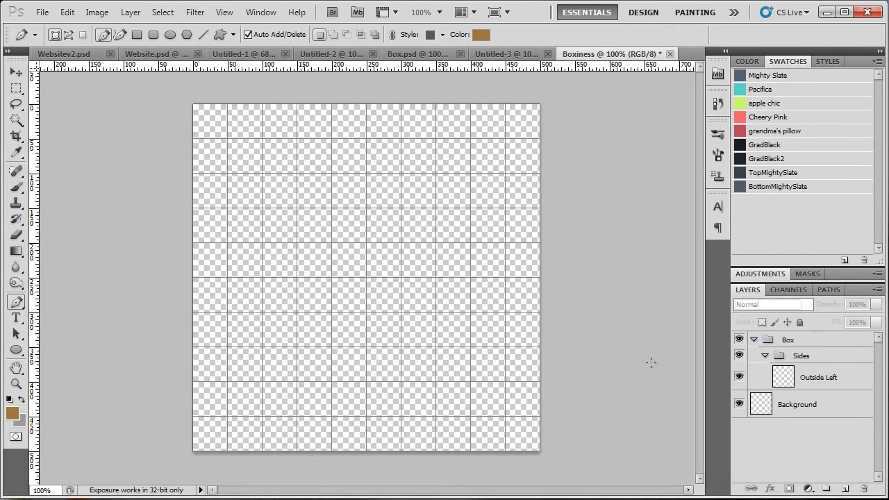
key(ctrl+apostrophe)
key(ctrl+apostrophe)
click(855, 383)
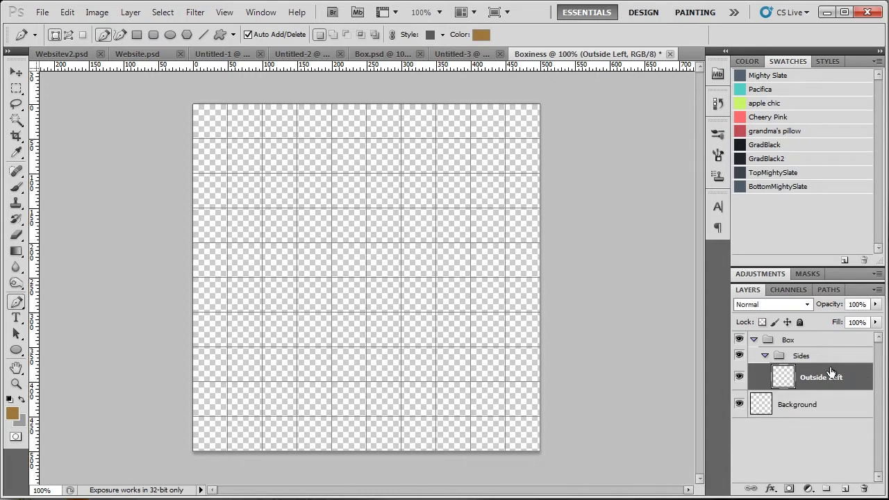
Pen-draw the brown left-face parallelogram of the box on Outside Left.
key(a)
click(10, 307)
click(367, 243)
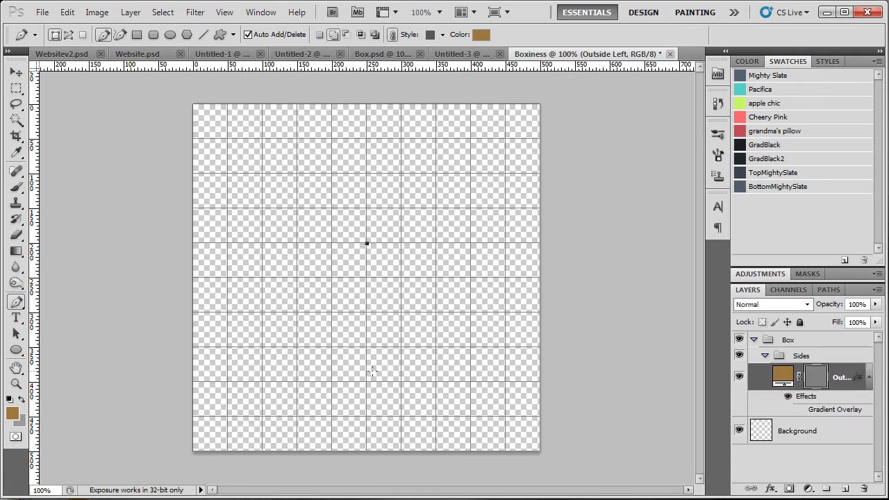
click(262, 208)
click(262, 347)
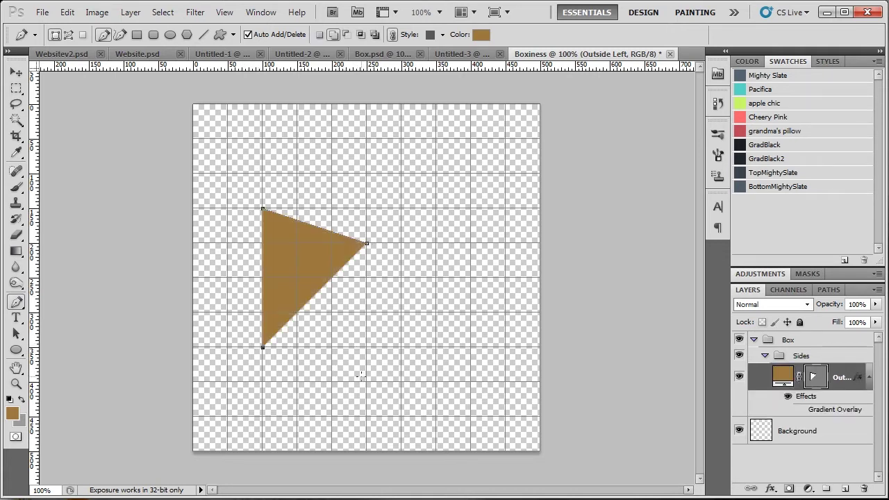
click(367, 382)
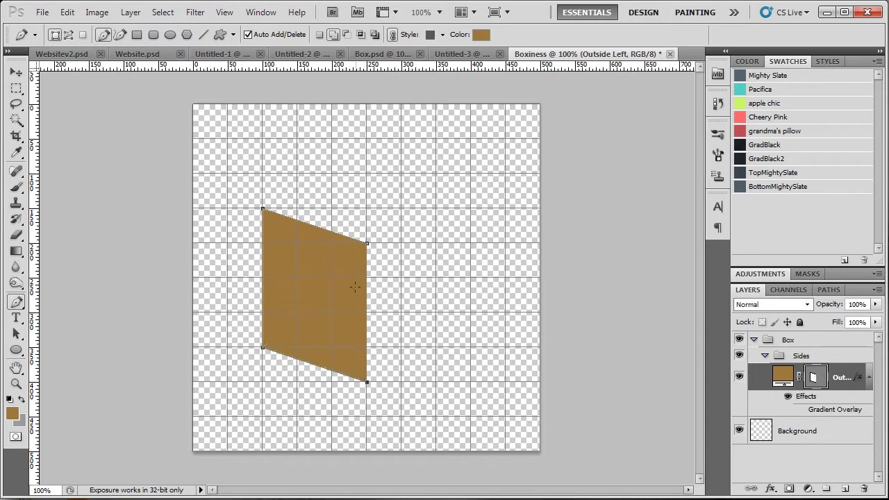
click(366, 243)
click(811, 453)
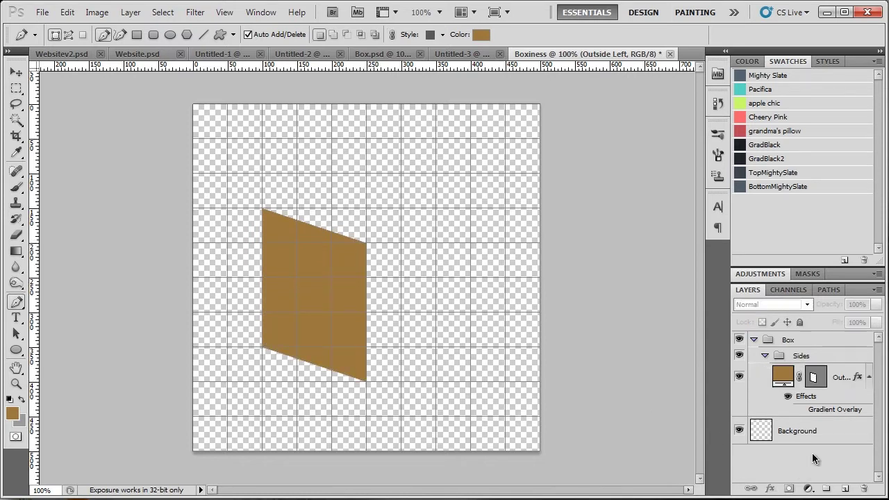
Clear the layer style from the Outside Left face.
click(838, 374)
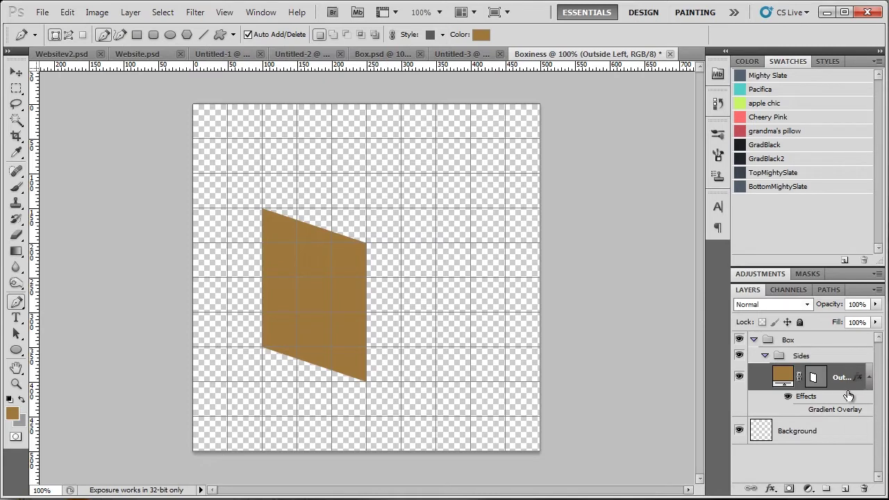
click(799, 409)
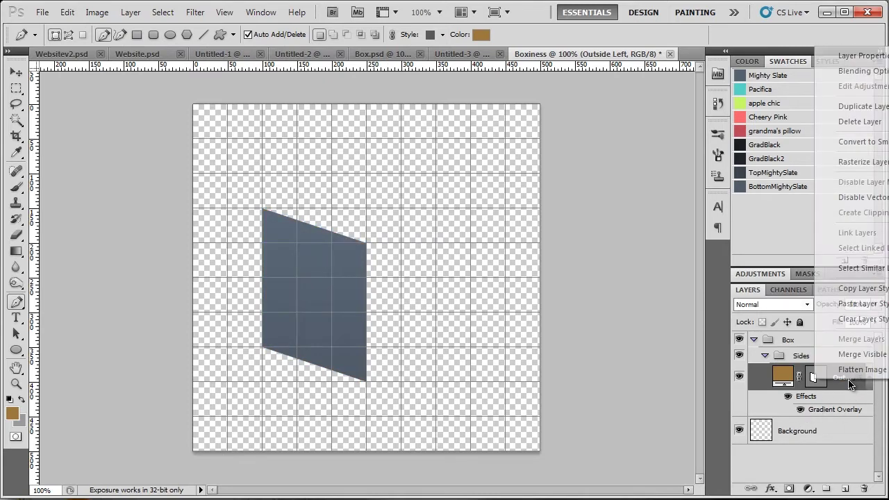
right_click(847, 384)
click(861, 318)
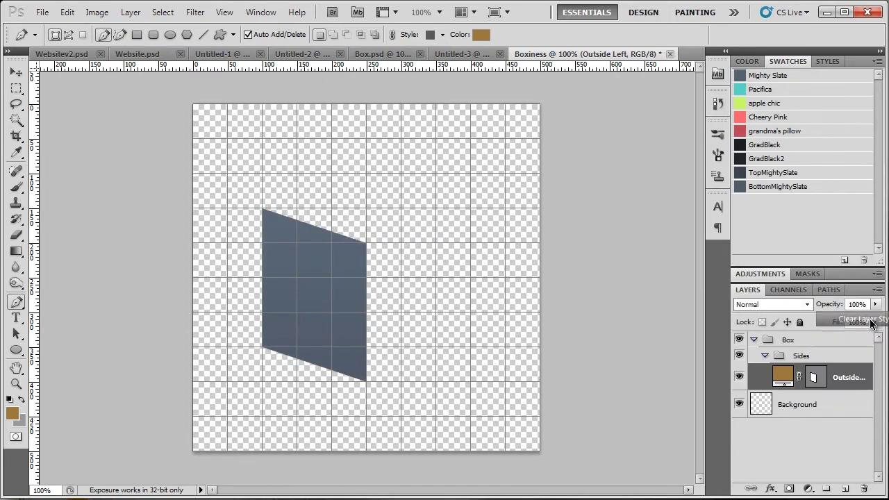
Add a new layer in the Sides group and name it Outside Right.
click(829, 433)
click(844, 488)
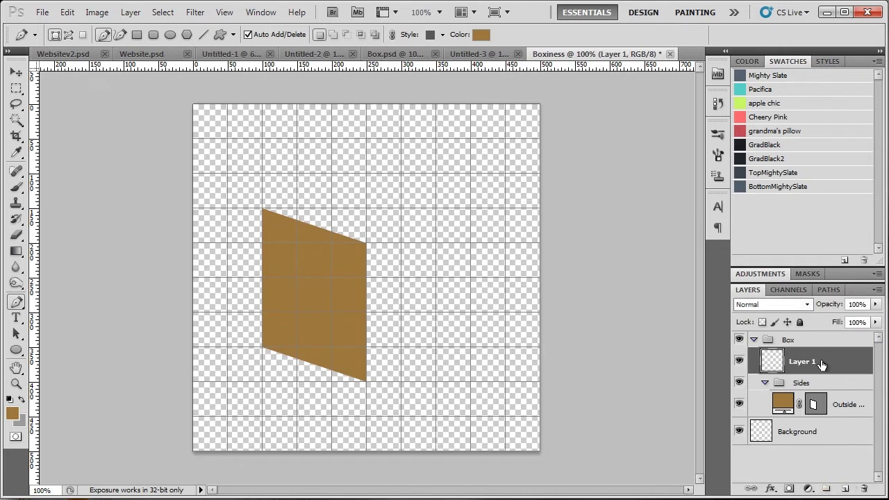
drag(819, 363, 809, 414)
double_click(804, 404)
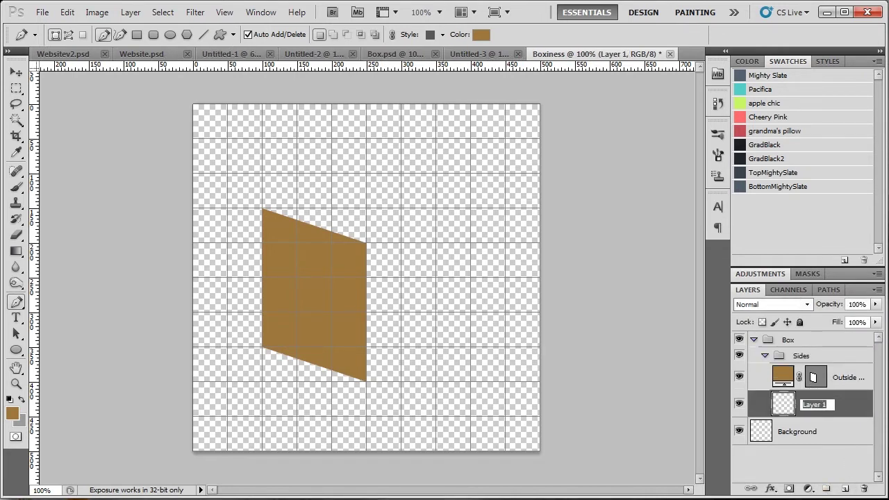
text(Outside Right)
key(Return)
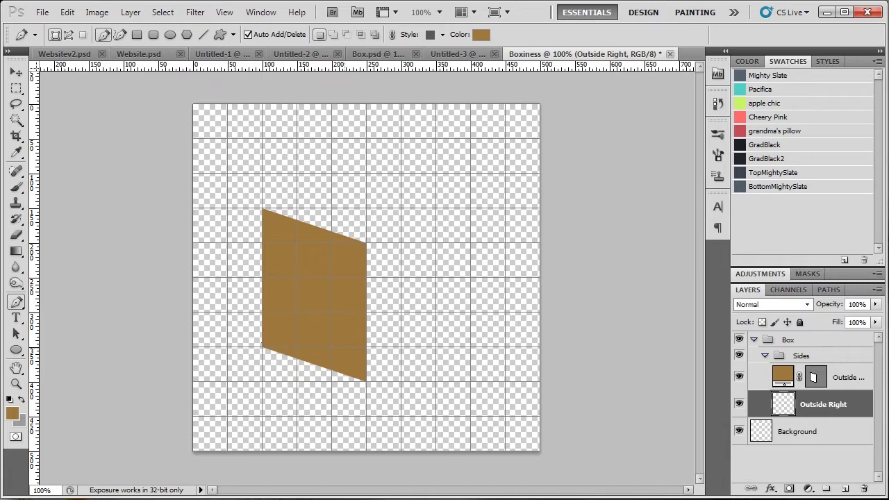
Pen-draw the right box face in a darker brown and clear its layer style.
click(12, 413)
drag(757, 355, 757, 370)
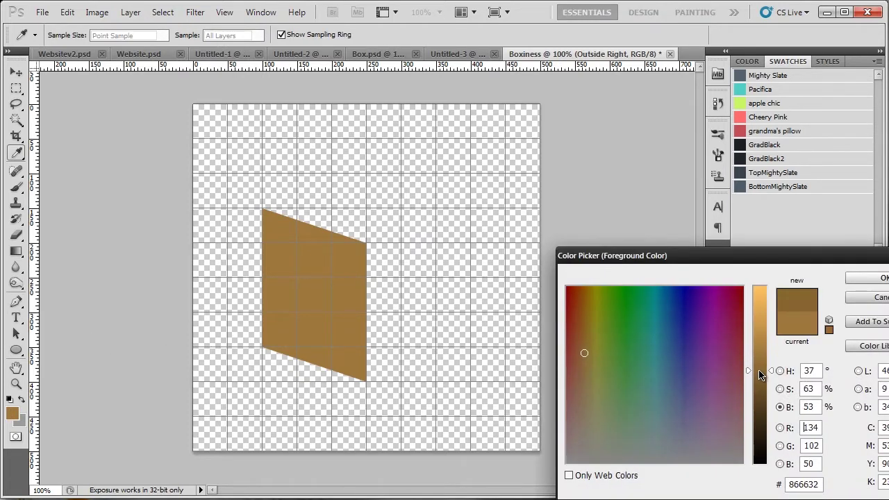
click(881, 277)
key(p)
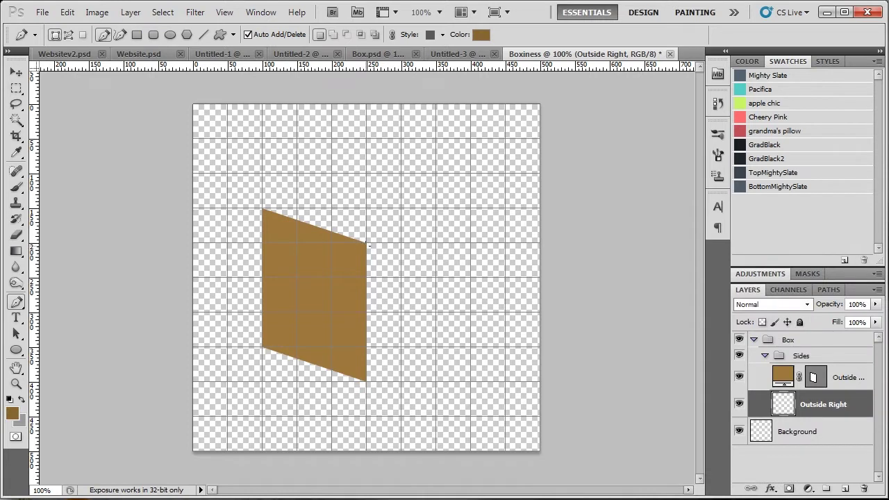
click(367, 243)
click(470, 208)
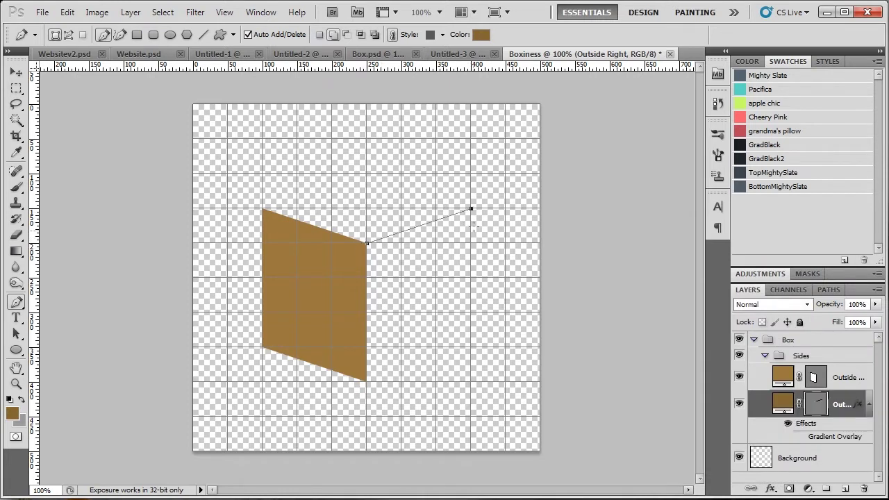
click(471, 347)
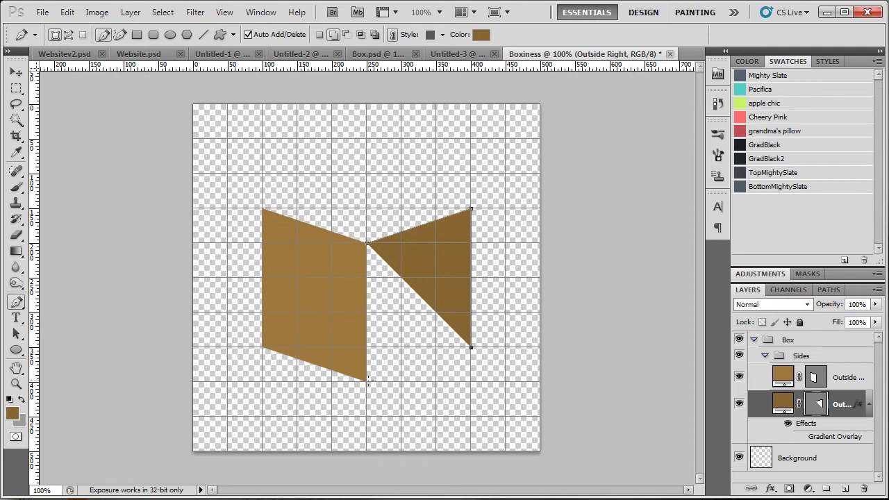
click(368, 380)
click(367, 244)
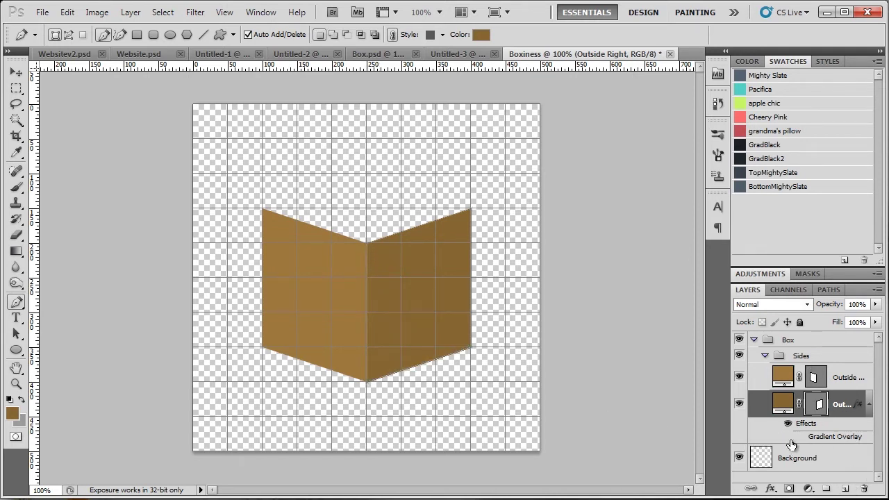
click(800, 436)
right_click(846, 413)
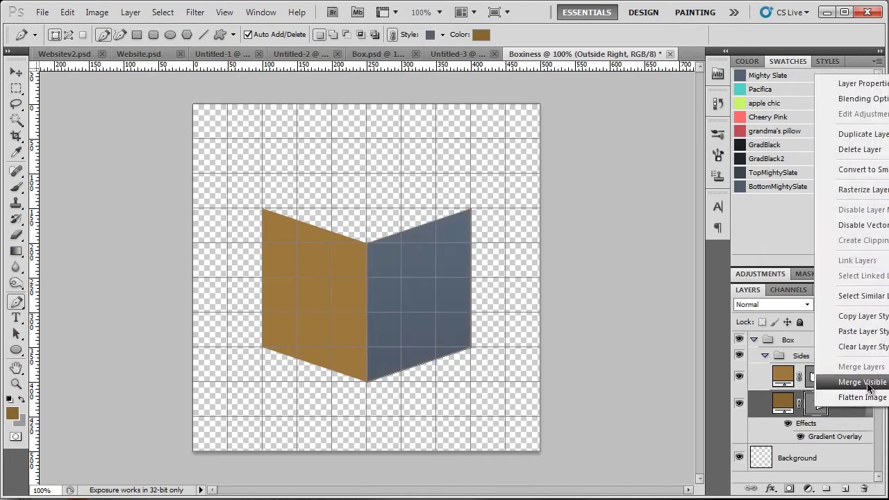
click(865, 345)
Add a new layer below both outside faces and name it Inside Left.
click(844, 488)
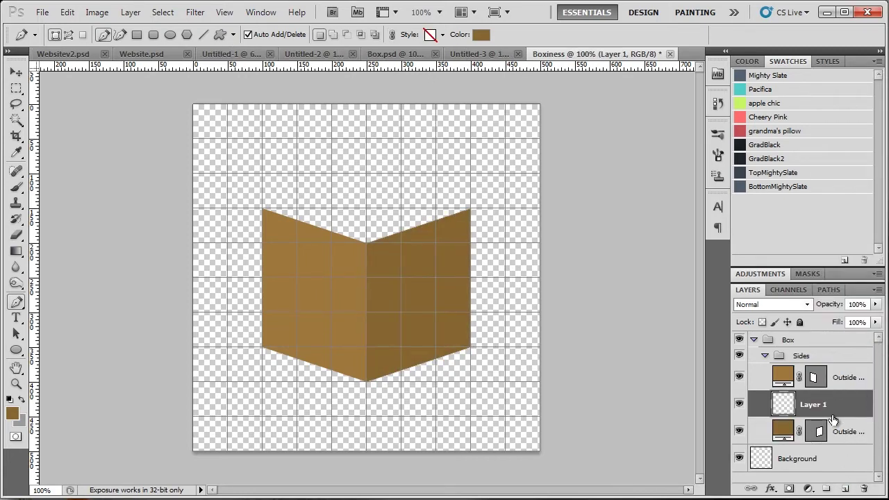
drag(835, 414, 838, 438)
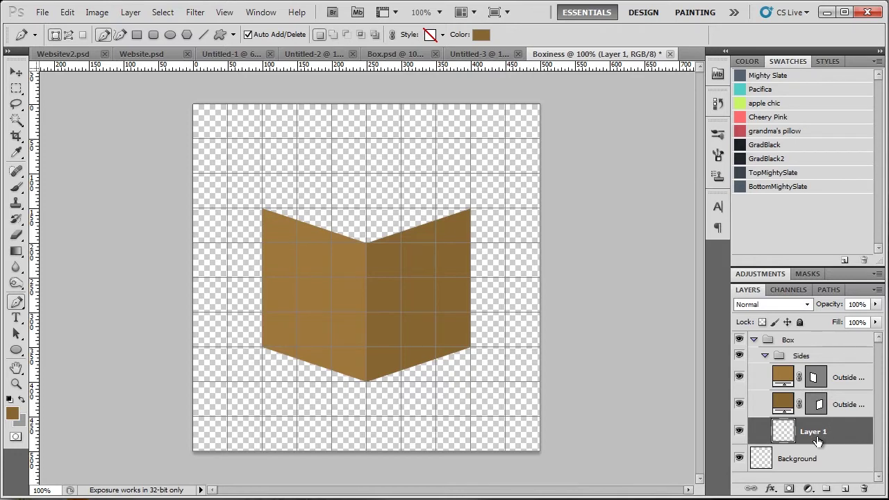
double_click(817, 441)
double_click(813, 431)
text(Inside Left)
key(Return)
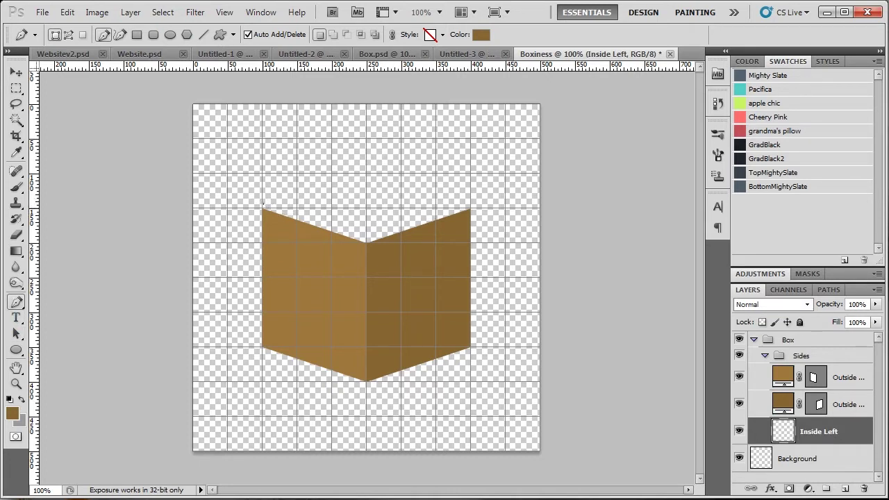
click(263, 208)
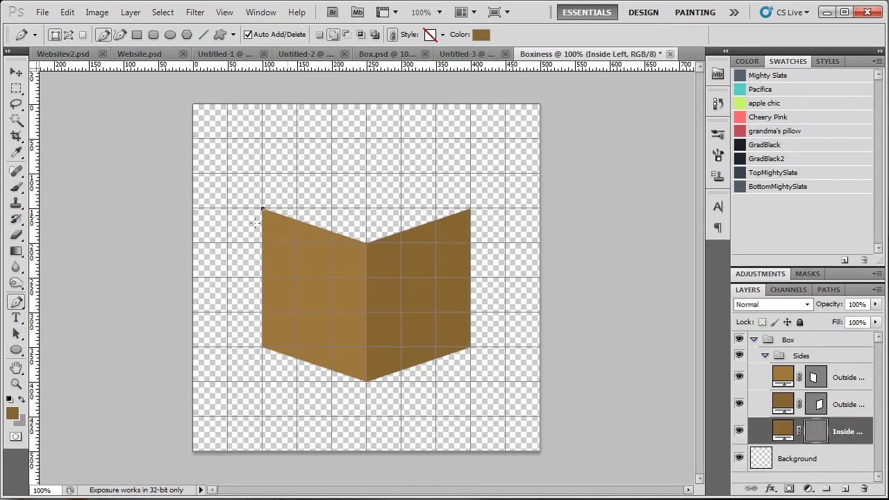
Pen-draw a darker brown inside-left flap, then add a new layer below Inside Left.
key(ctrl+z)
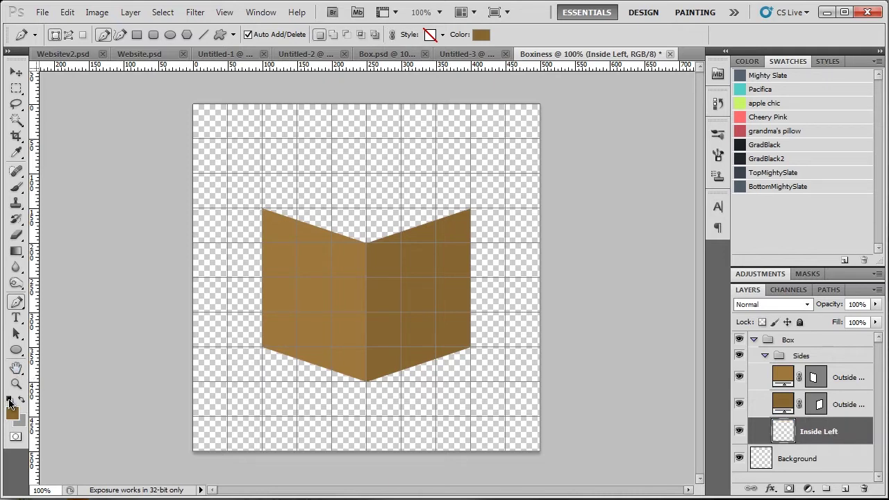
click(12, 410)
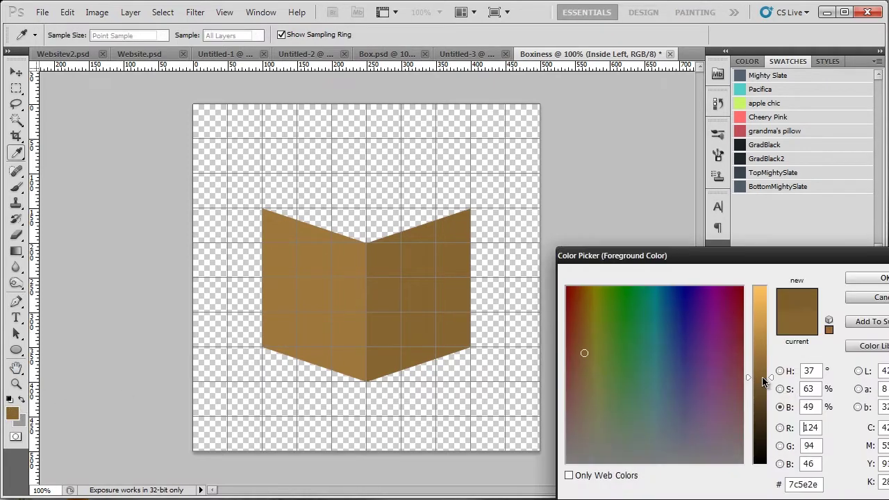
drag(762, 381, 762, 390)
click(871, 278)
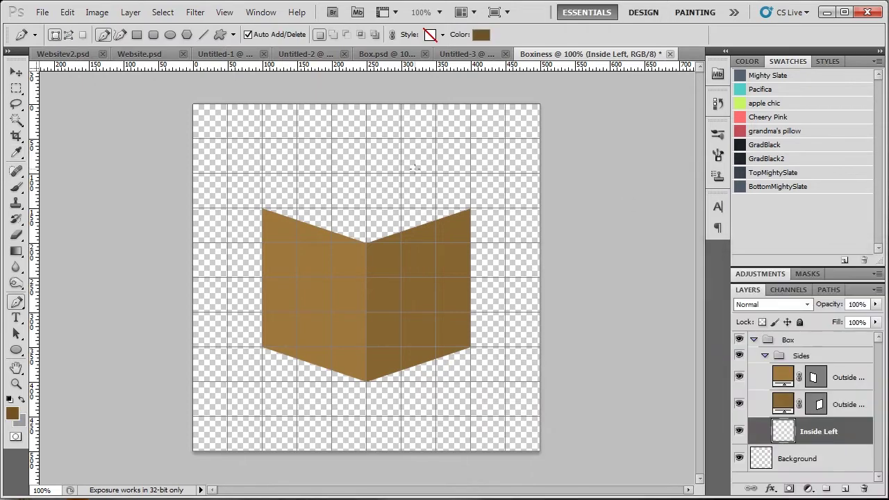
click(262, 208)
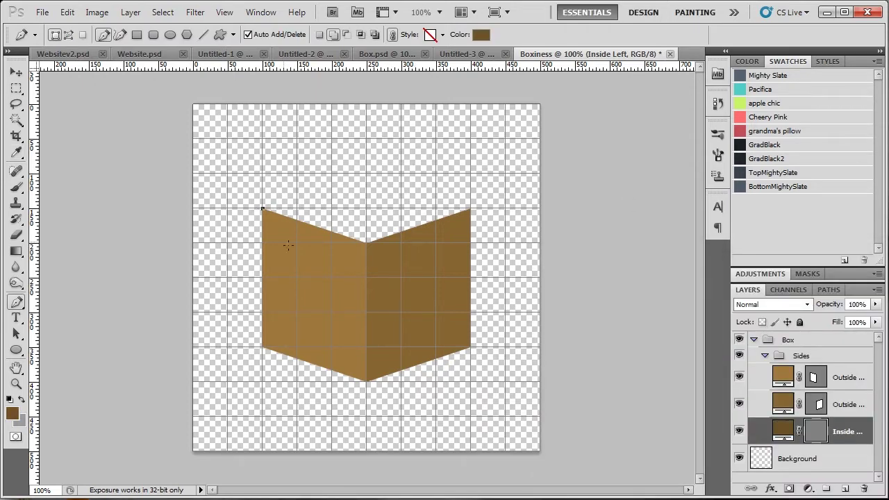
click(367, 174)
click(366, 242)
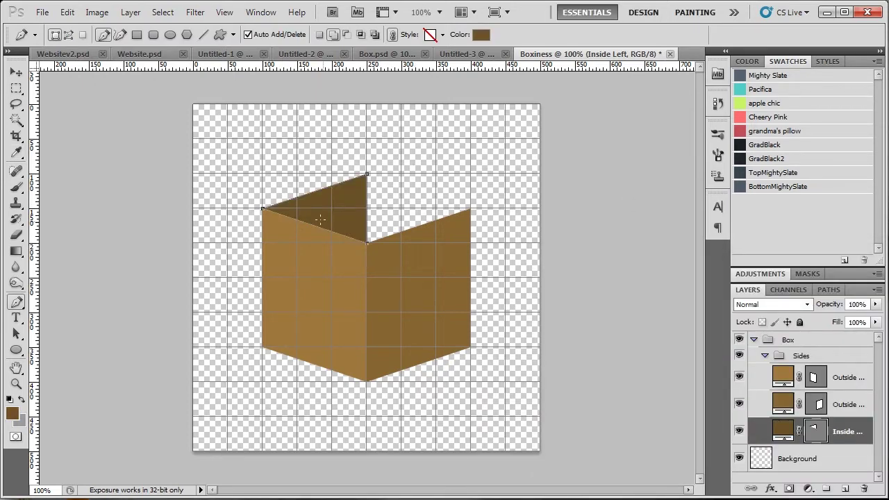
click(262, 209)
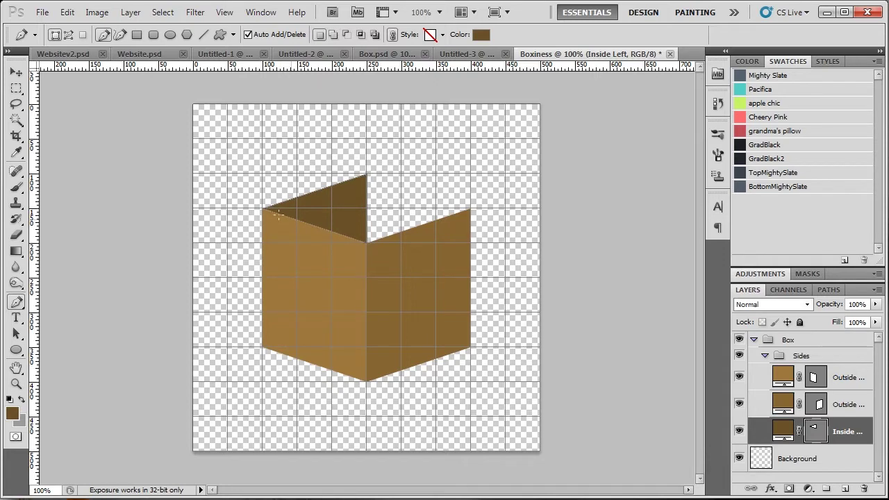
click(844, 489)
drag(840, 431, 847, 465)
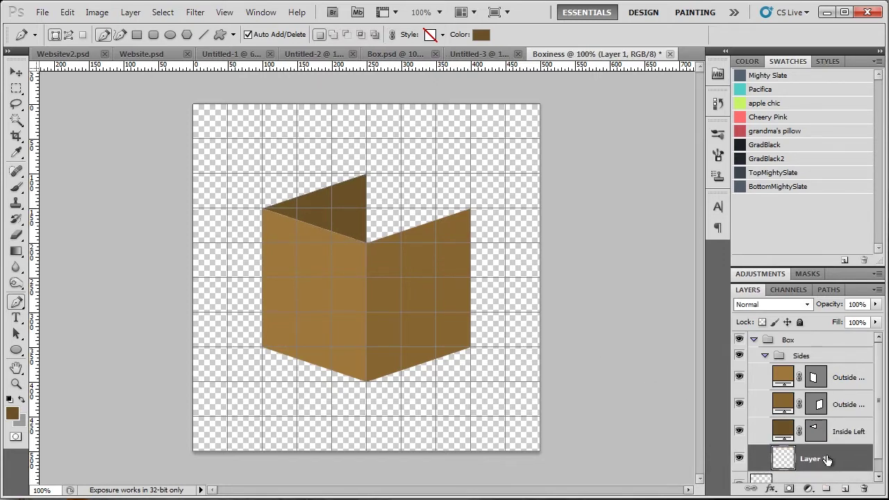
Rename the new layer Inside Right.
double_click(826, 460)
click(800, 179)
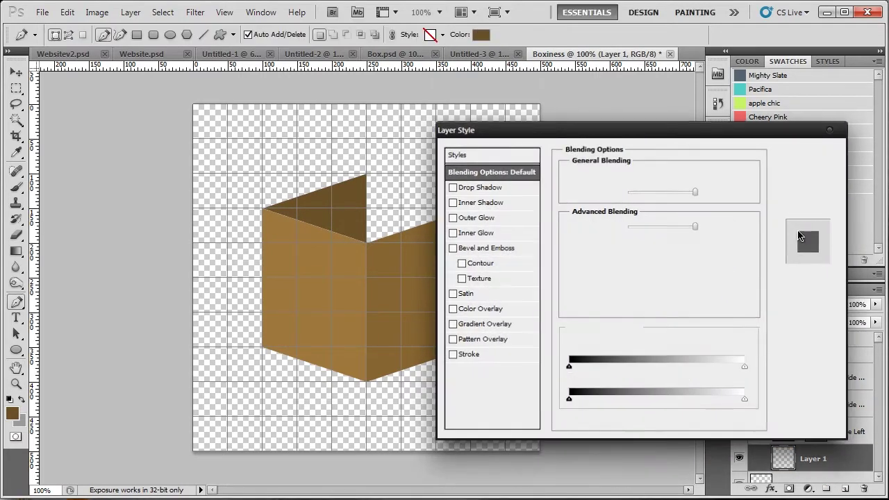
double_click(814, 459)
text(Ins)
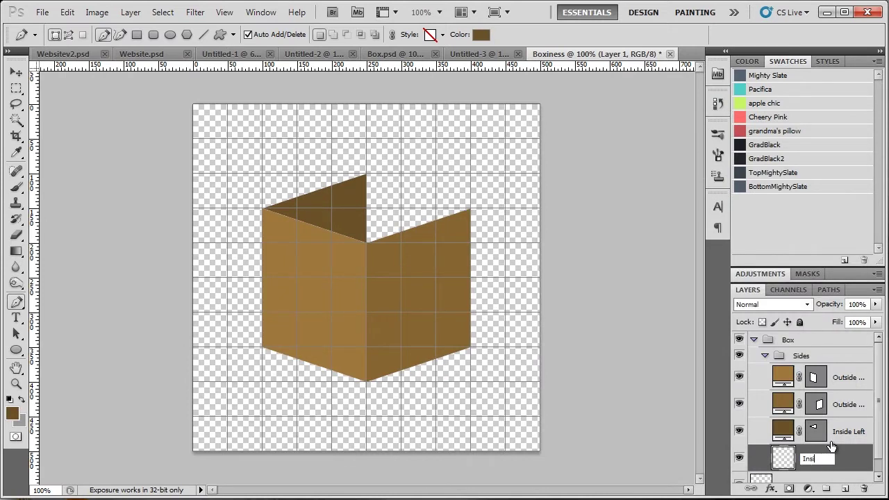
text(ide Right)
key(Return)
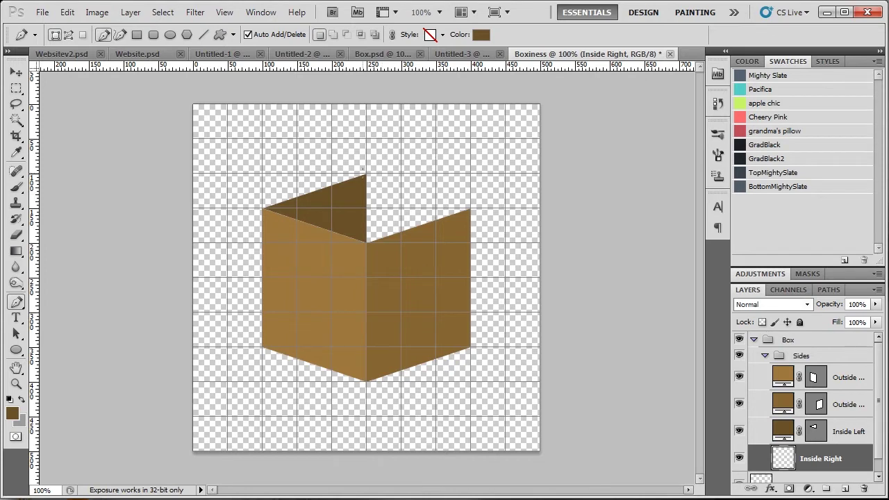
Pen-draw the darker brown inside-right triangle from the top, right and centre corners.
click(366, 174)
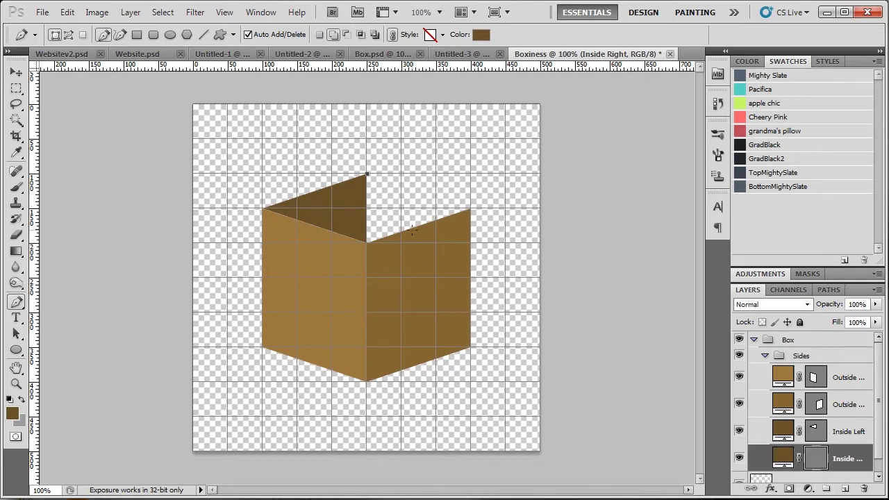
key(ctrl+z)
click(6, 417)
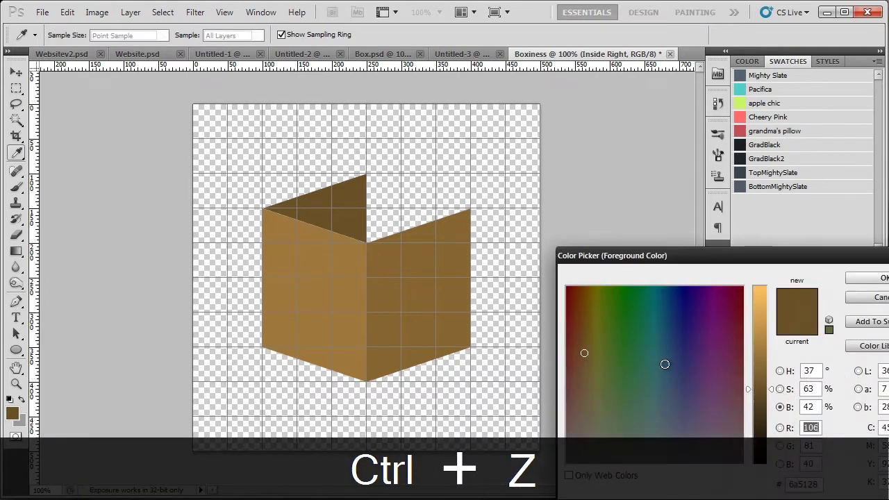
drag(760, 391, 760, 409)
click(865, 277)
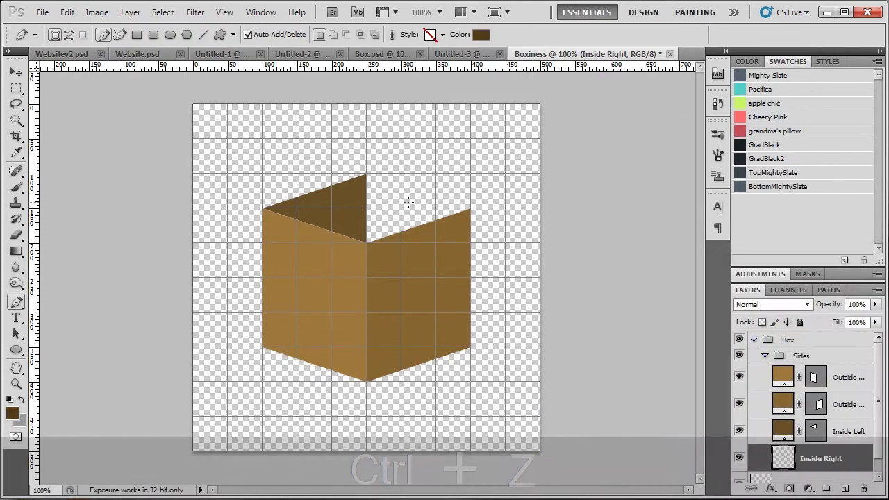
click(367, 173)
click(470, 206)
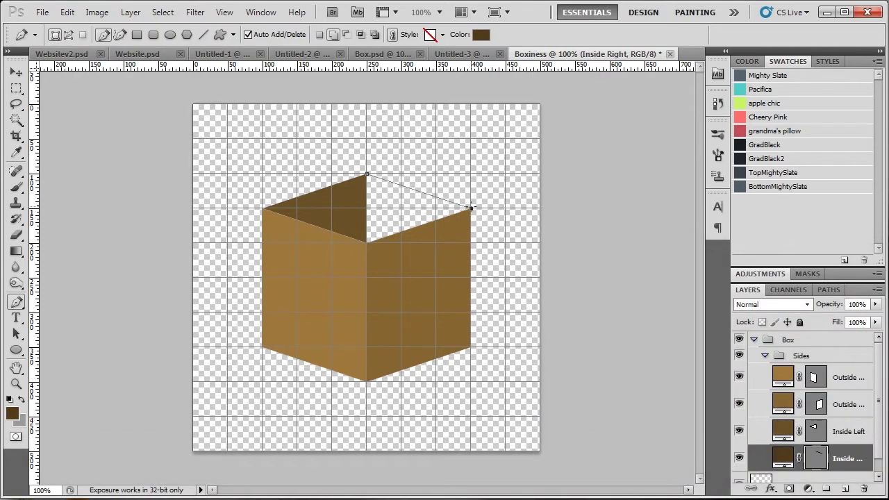
click(367, 242)
click(368, 178)
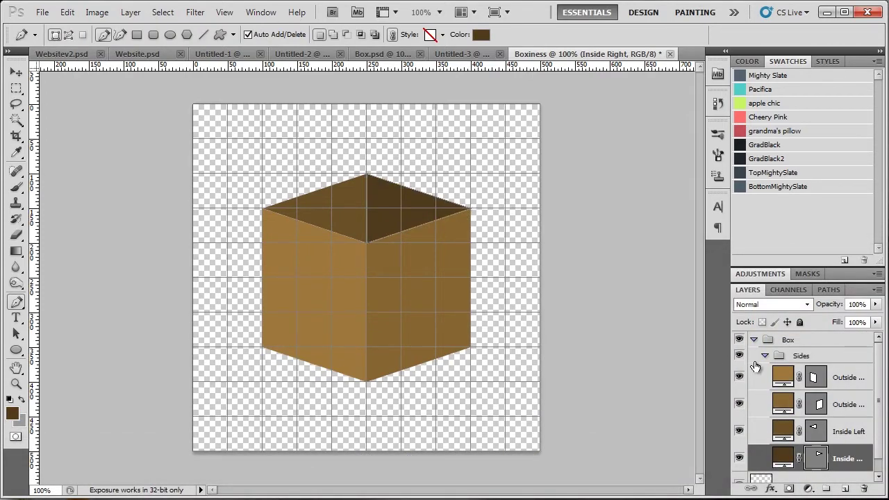
click(836, 356)
Hide the grid and retone the outside faces: left a57d3e, right 8d6b35.
key(ctrl+apostrophe)
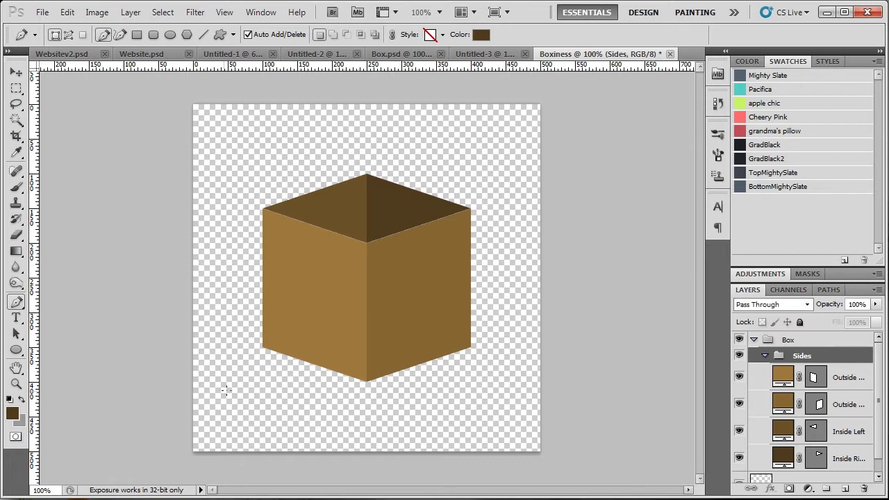
click(276, 368)
key(ctrl+z)
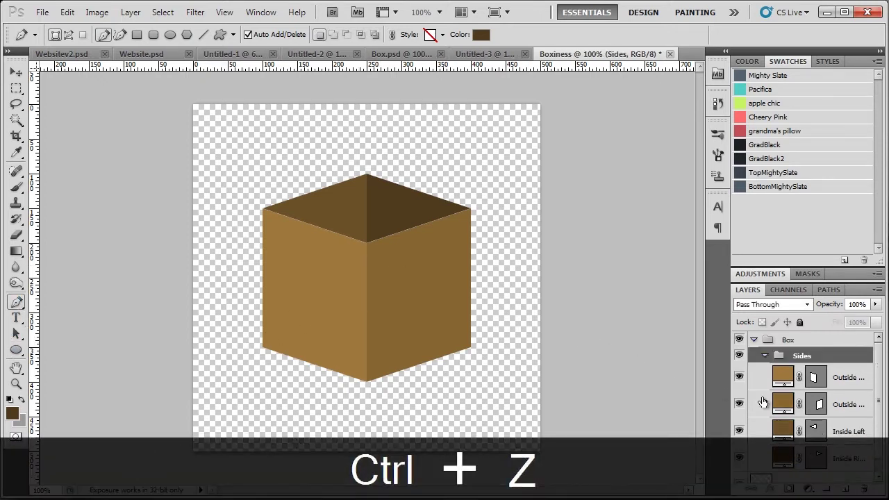
double_click(782, 377)
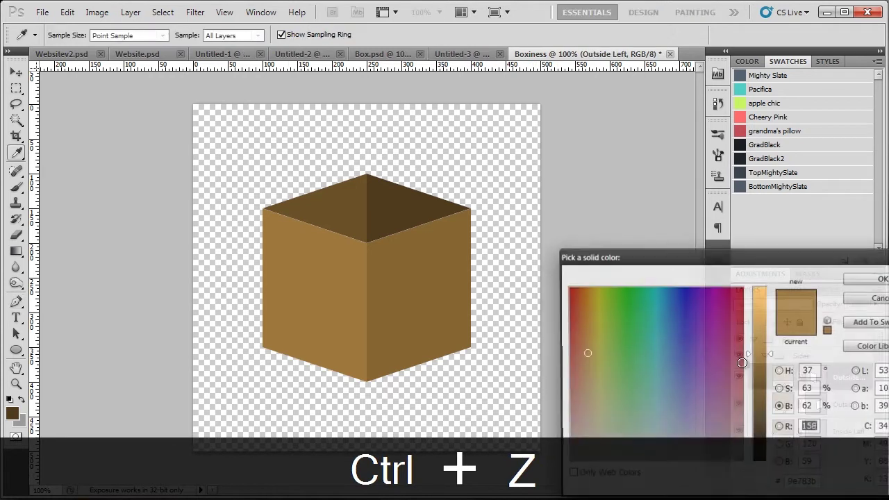
click(872, 277)
double_click(866, 416)
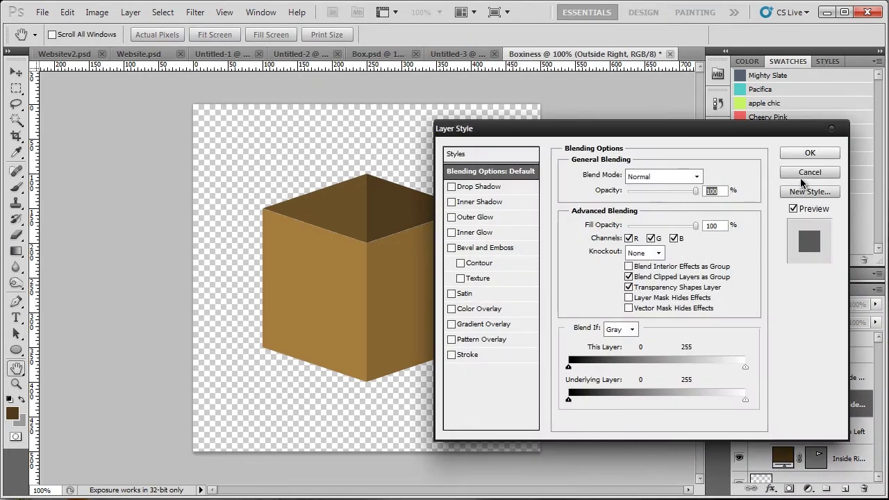
click(808, 174)
double_click(783, 403)
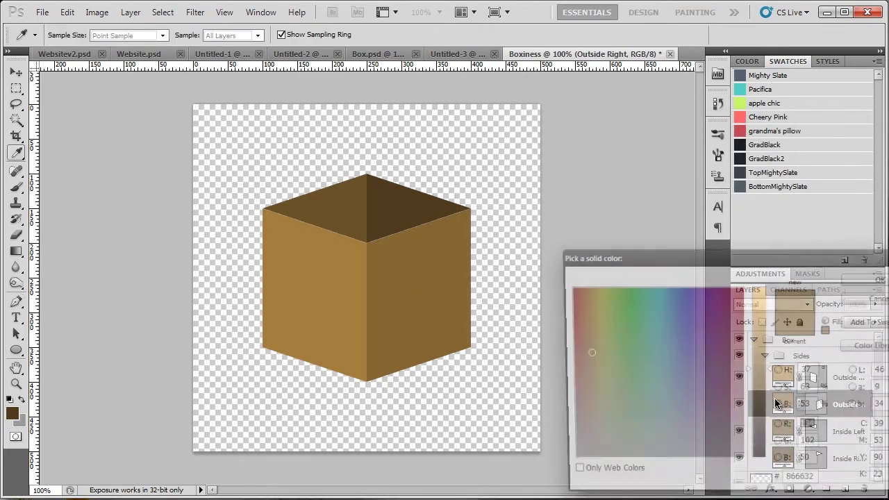
drag(772, 377, 763, 370)
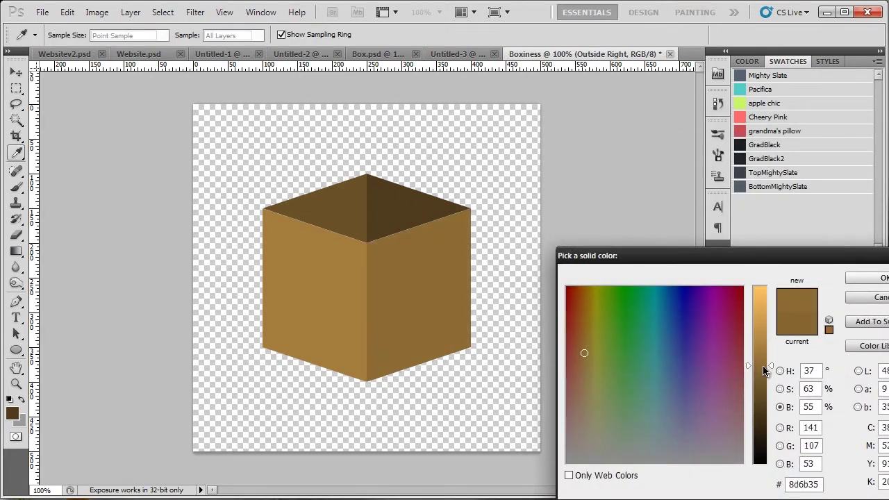
click(876, 279)
Retone the inside faces: Inside Left to 74582c and Inside Right to 634b26.
double_click(783, 429)
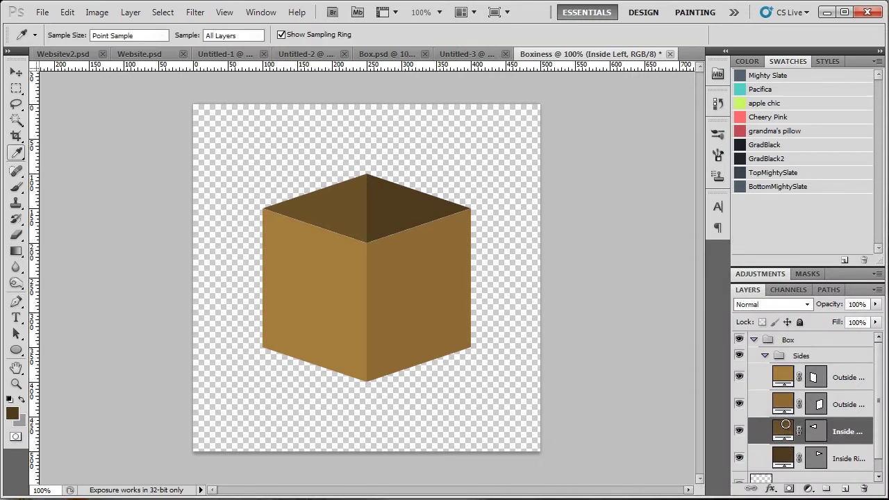
click(430, 275)
mouse_move(754, 383)
mouse_down()
mouse_move(757, 374)
mouse_move(761, 388)
mouse_up()
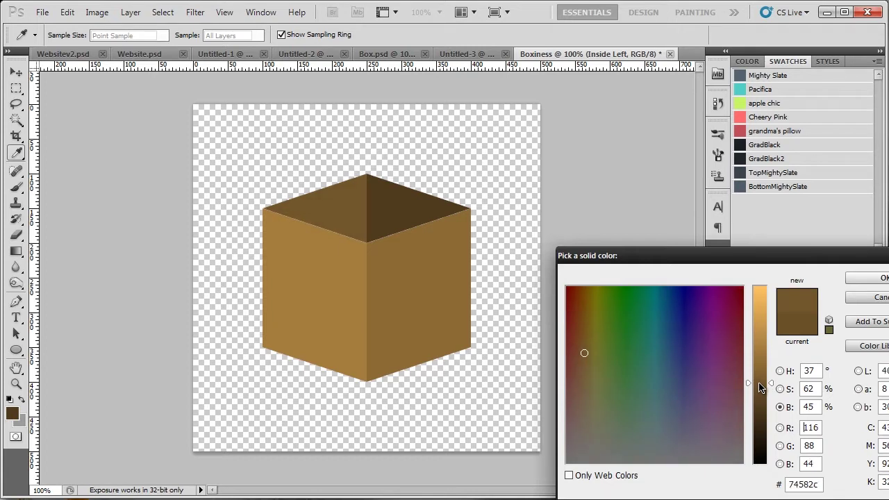
click(876, 277)
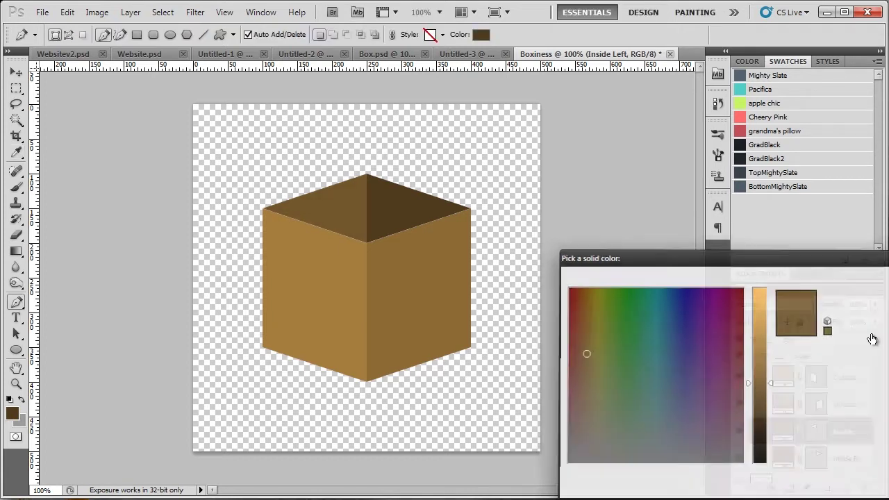
double_click(784, 456)
click(341, 224)
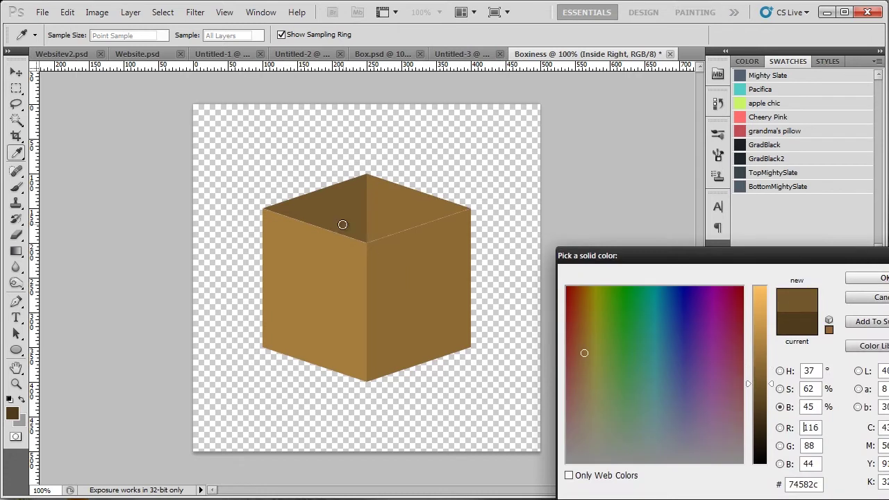
drag(759, 390, 756, 395)
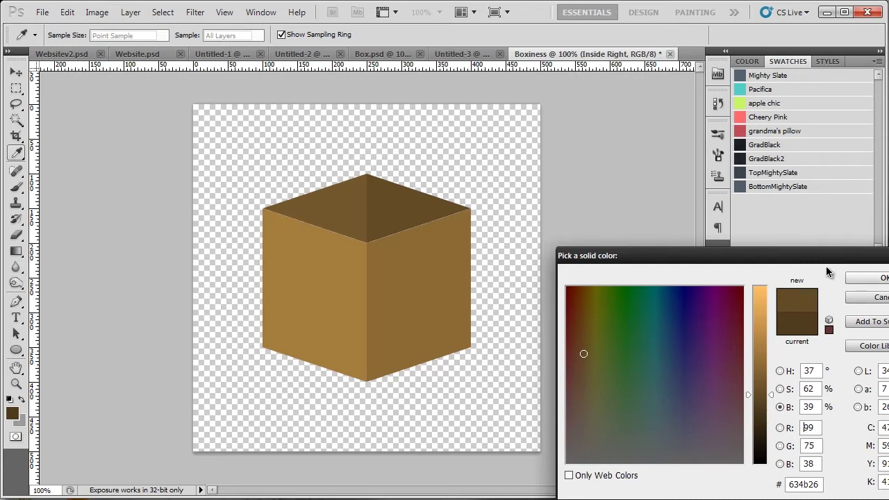
key(p)
key(Return)
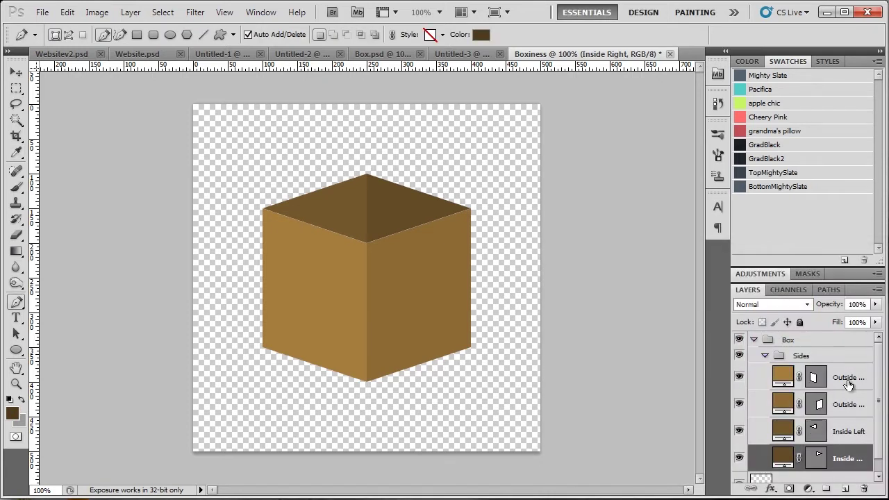
Inspect the top seam, then nudge Inside Left and Inside Right down with the Move tool.
click(16, 383)
click(377, 240)
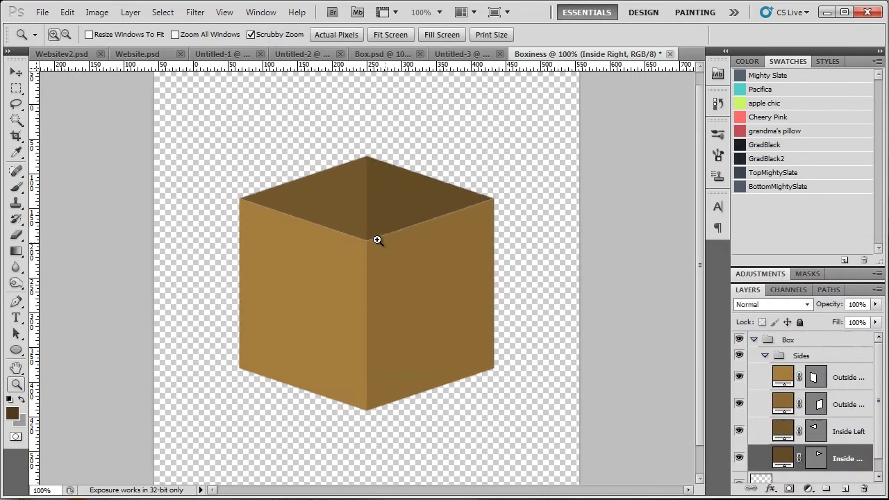
click(353, 236)
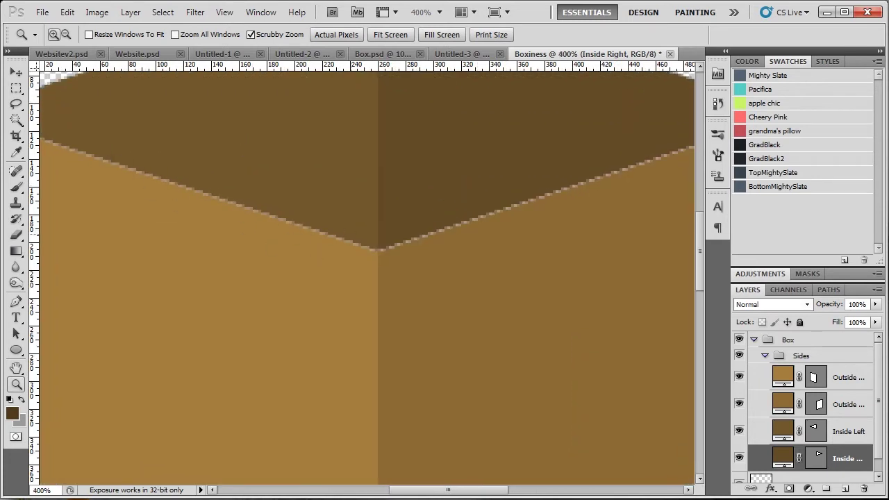
click(333, 35)
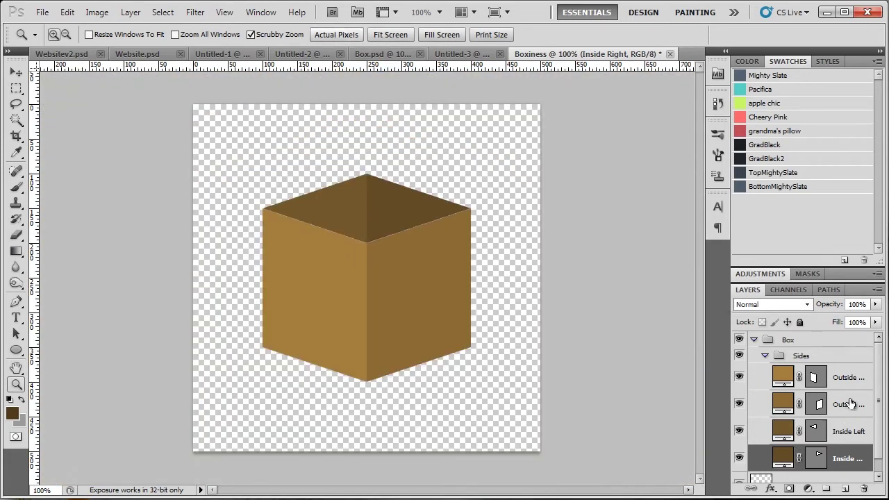
click(850, 387)
click(847, 434)
shift+click(841, 453)
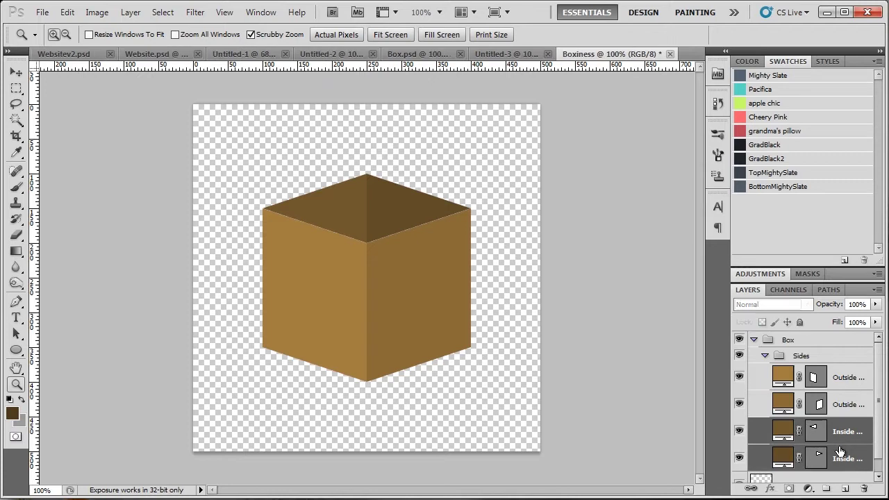
click(16, 73)
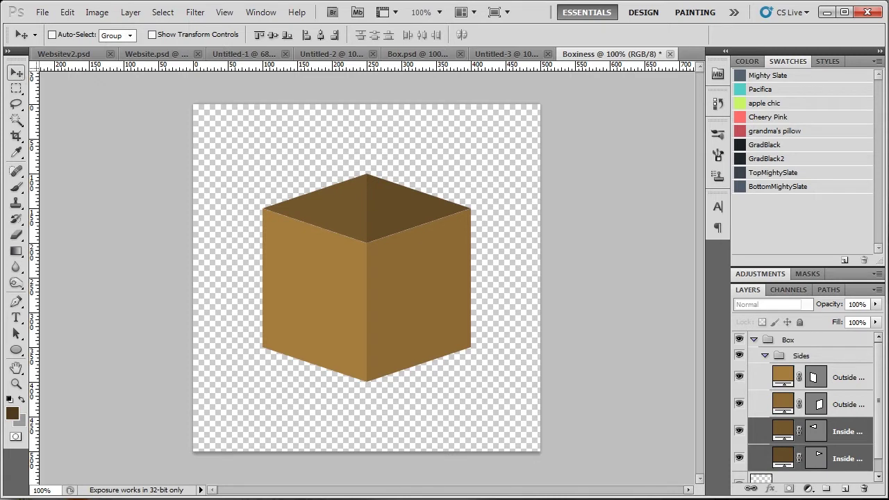
key(Down)
key(Down)
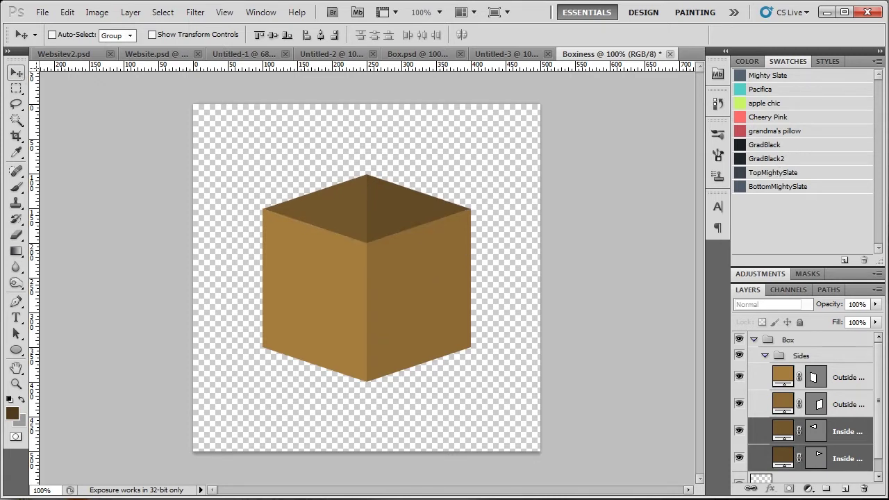
Paste the cardboard texture photo and move its Layer 1 to the top of Sides.
mouse_move(102, 499)
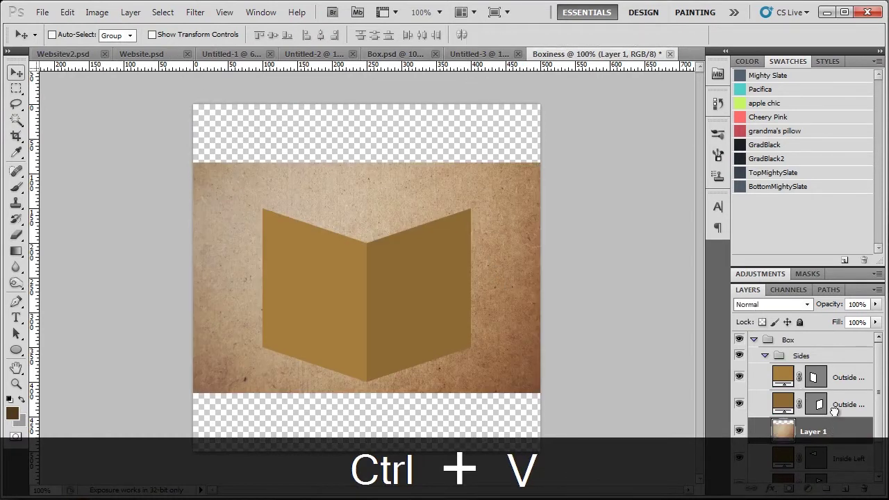
drag(829, 431, 840, 350)
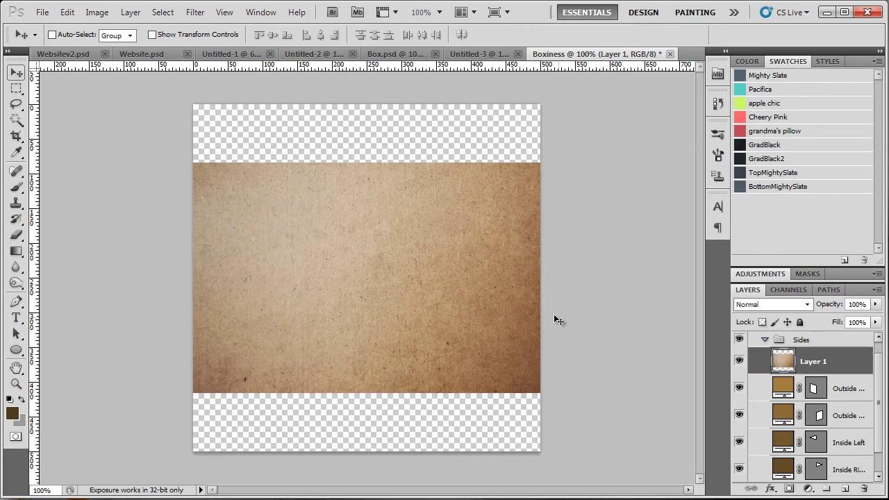
Put the texture layer into Distort transform mode and show the canvas grid.
key(ctrl+t)
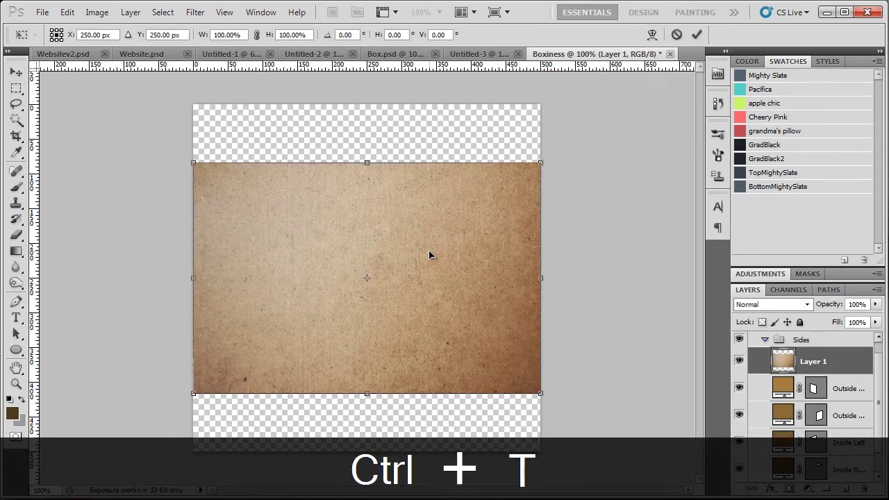
right_click(429, 254)
click(489, 328)
click(69, 13)
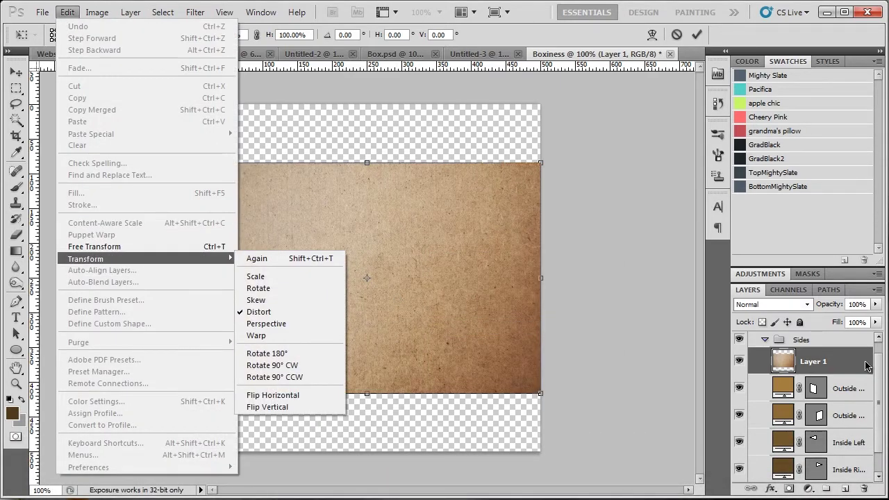
click(449, 231)
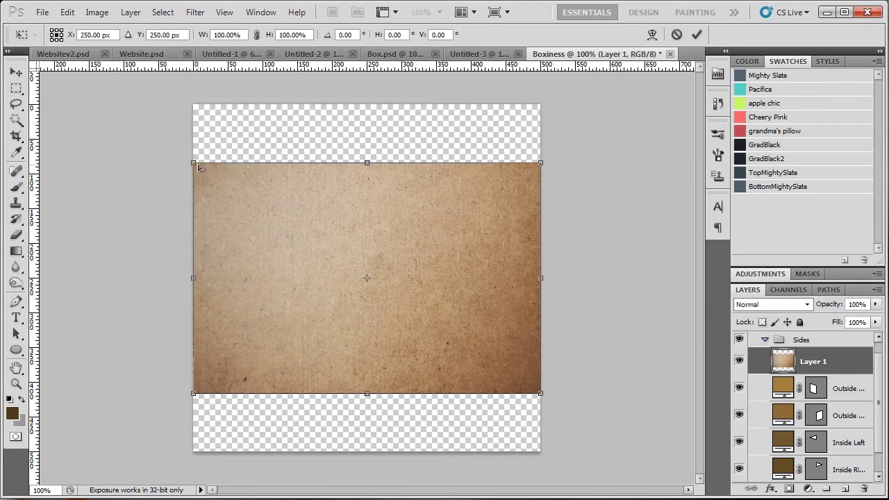
key(ctrl+apostrophe)
Drag the texture's four corners onto the left face's corners and commit the distortion.
drag(194, 163, 262, 209)
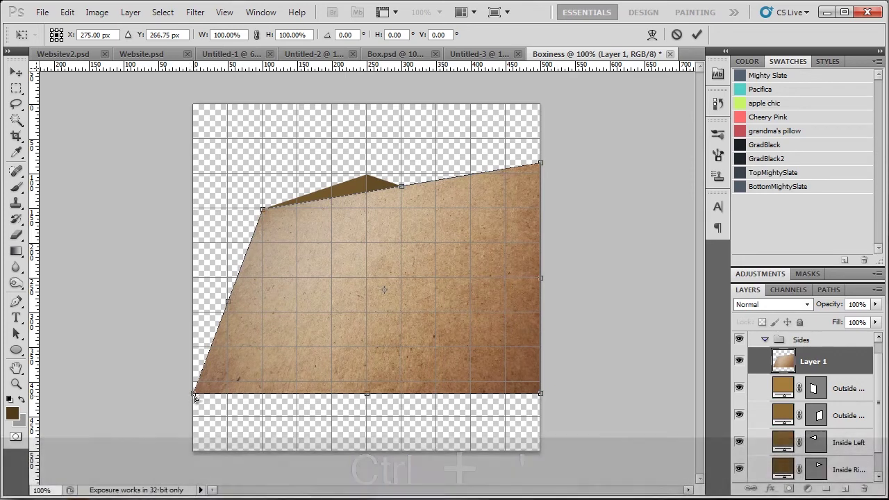
drag(195, 397, 262, 347)
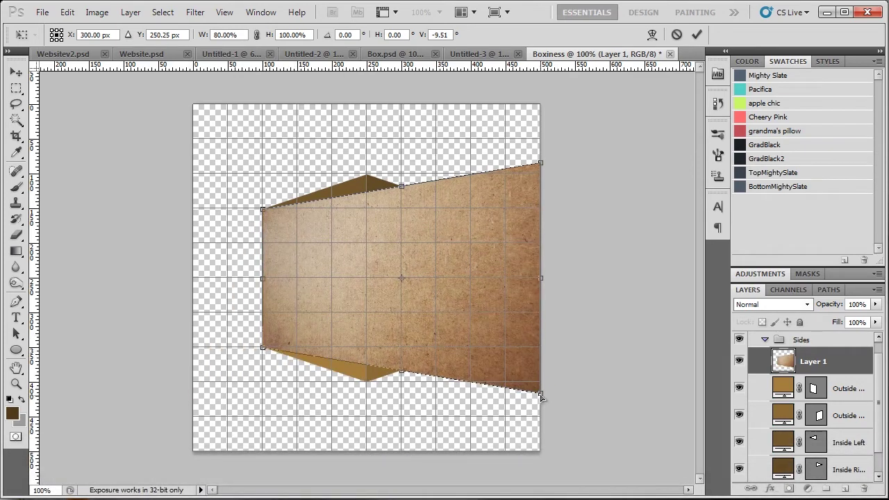
drag(541, 396, 367, 382)
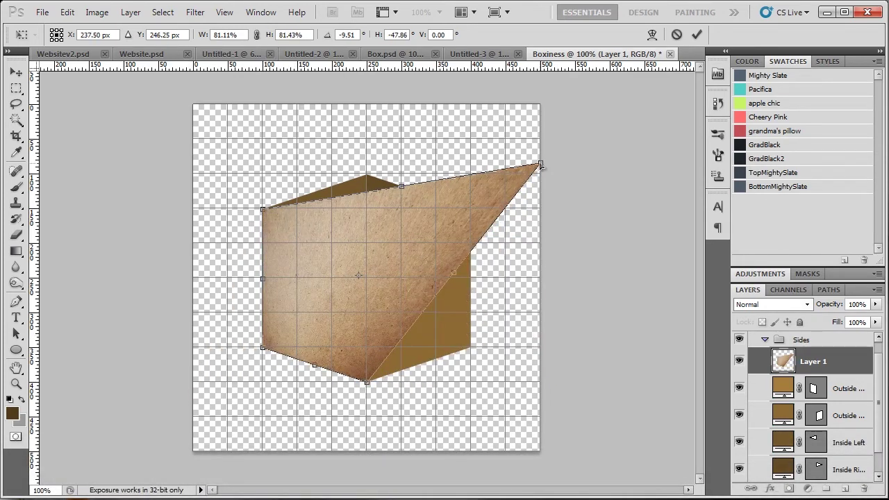
drag(541, 165, 366, 245)
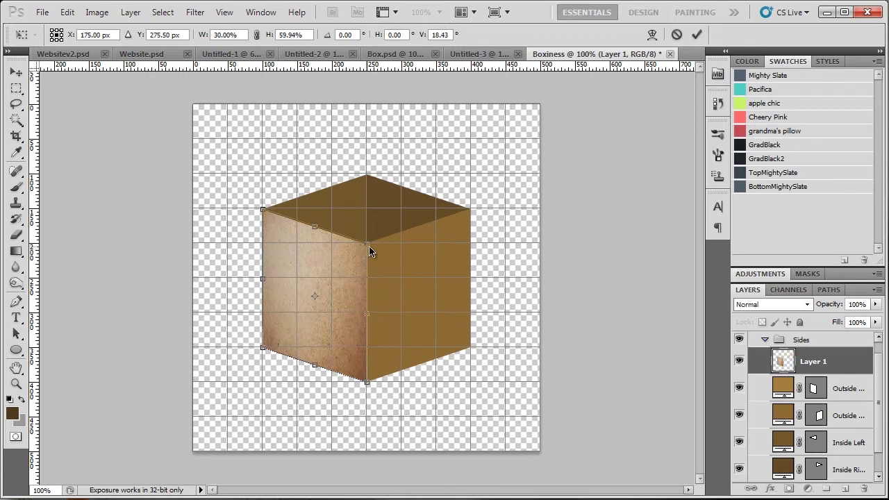
key(Return)
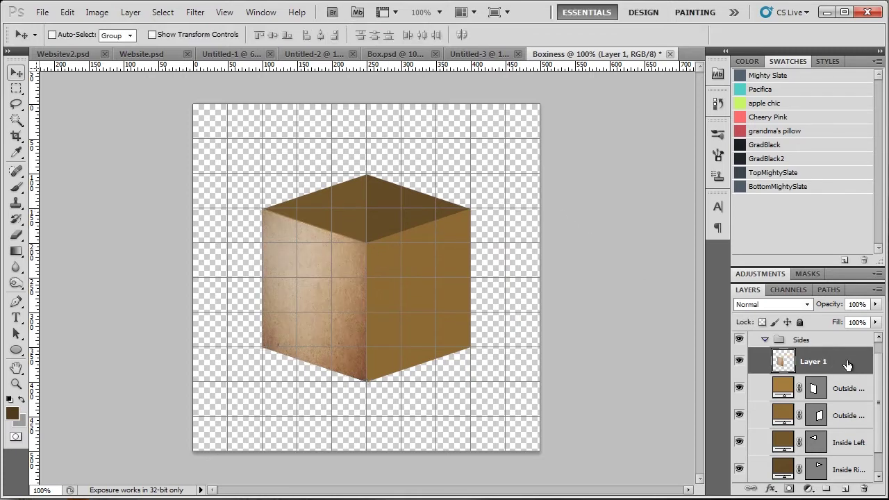
Duplicate the texture layer and rename Layer 1 to 'Outside Left Texture'.
key(ctrl+j)
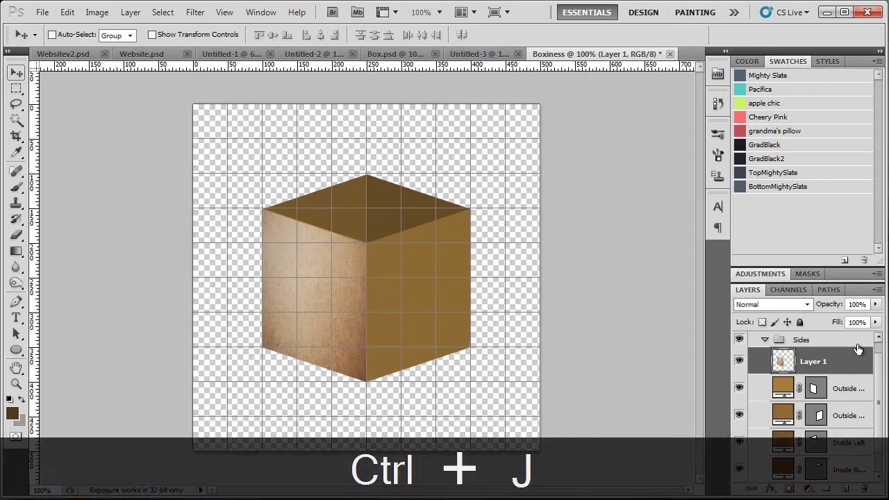
double_click(816, 396)
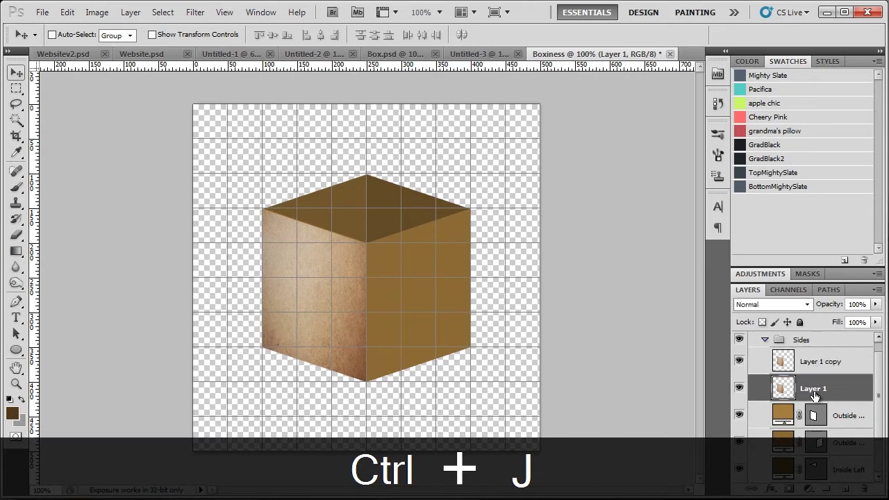
click(785, 173)
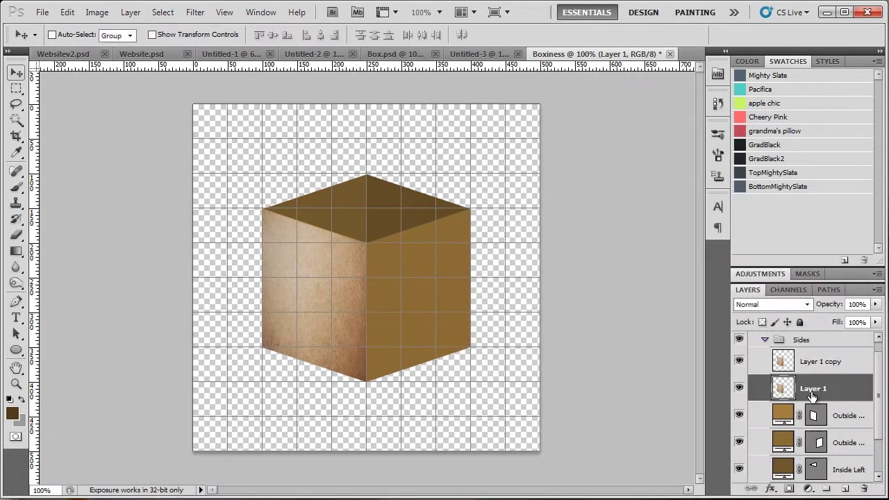
double_click(813, 388)
text(Outside Left Texture)
key(Return)
Rename the Layer 1 copy to 'Outside Right Texture'.
click(824, 369)
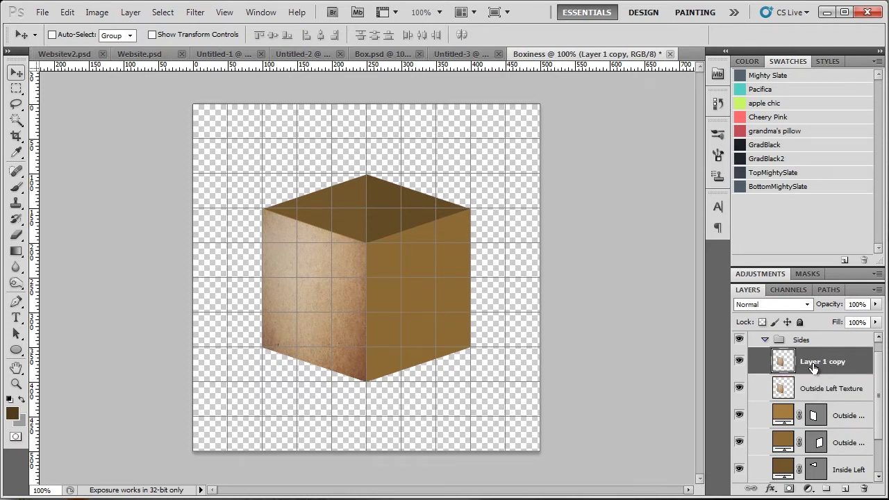
double_click(823, 367)
text(Outside Right Texture)
key(Return)
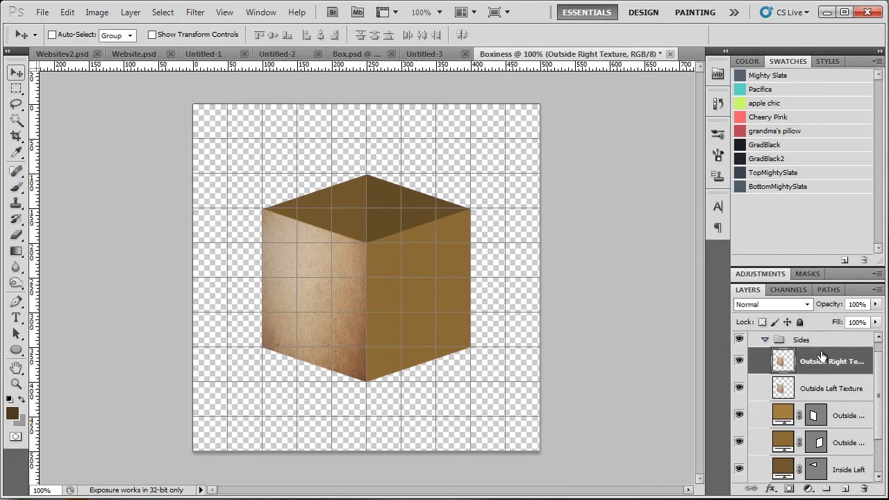
Flip the texture horizontally, move it onto the box's right face, and hide the grid.
click(68, 12)
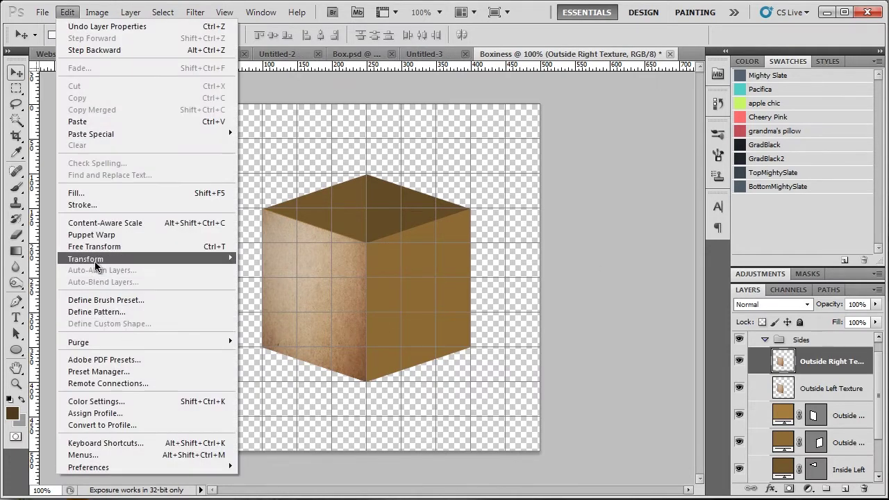
mouse_move(94, 265)
click(287, 397)
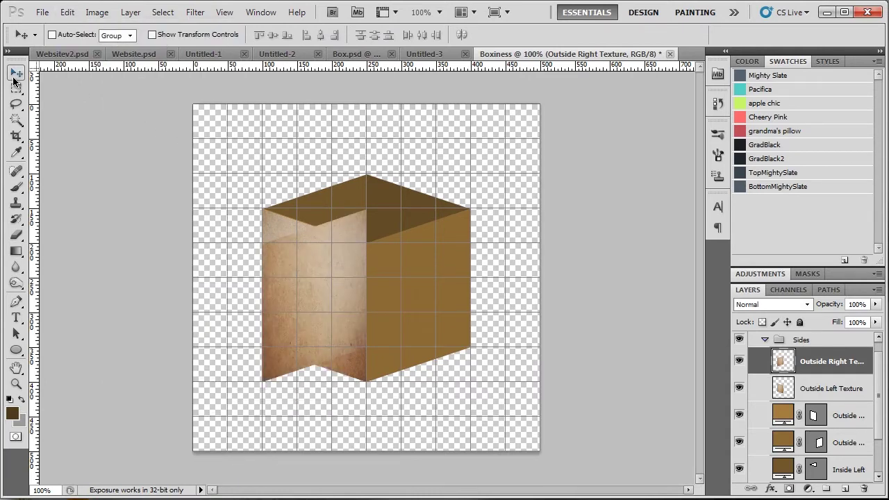
drag(326, 295, 432, 294)
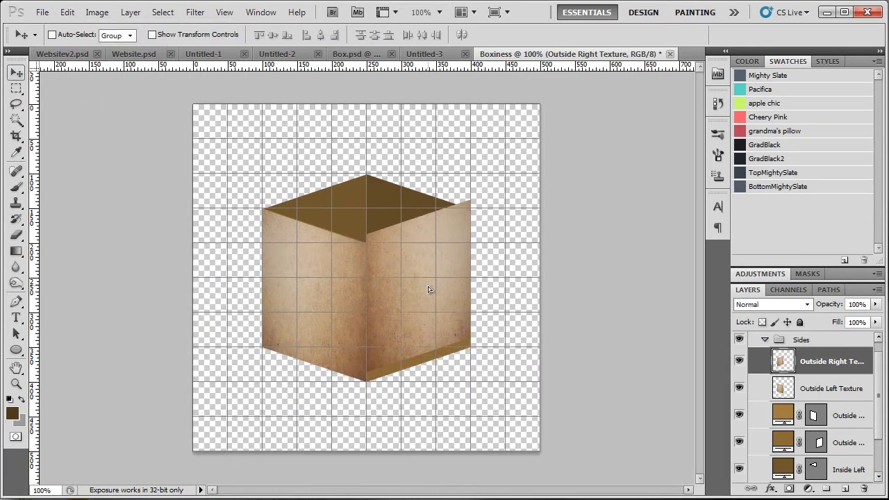
key(ctrl+apostrophe)
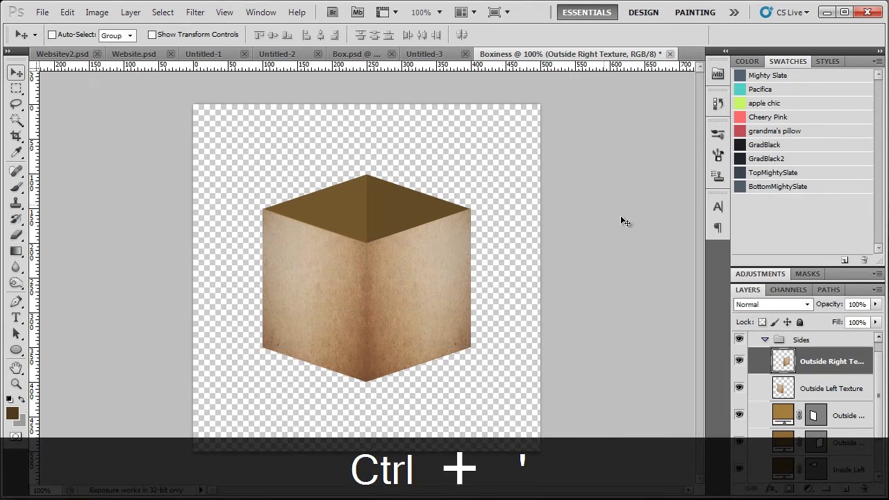
Duplicate Outside Right Texture and name the copy 'Inside Left Texture'.
click(835, 379)
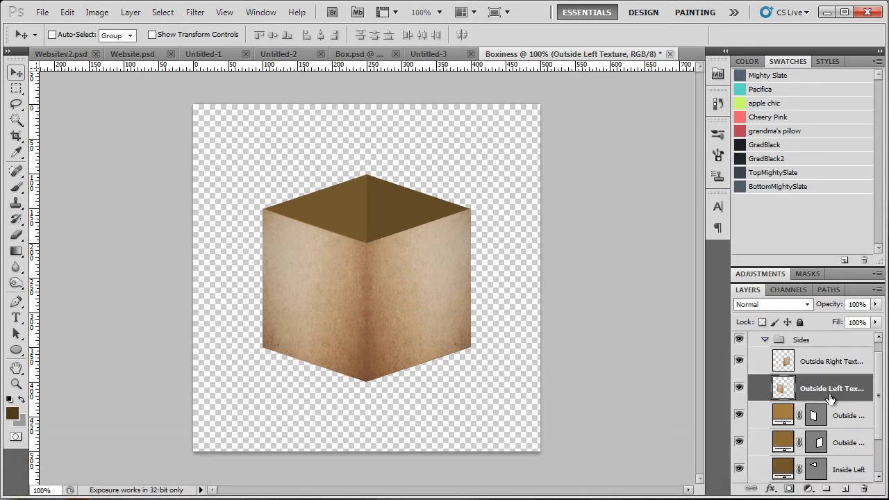
click(845, 369)
key(ctrl+j)
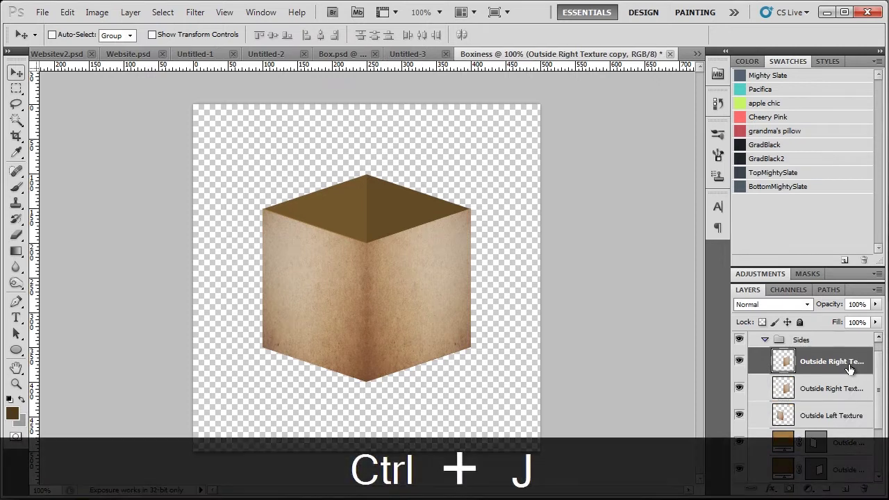
double_click(814, 362)
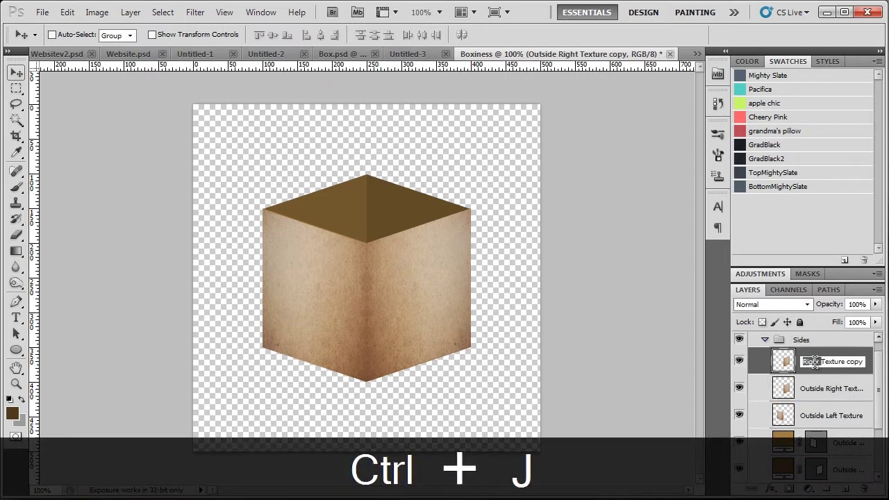
key(ctrl+a)
key(BackSpace)
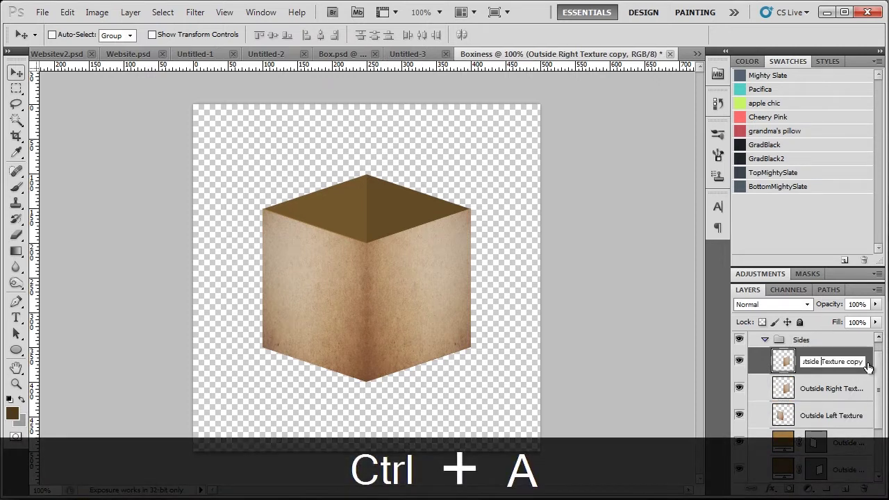
key(BackSpace)
key(BackSpace)
key(BackSpace)
key(BackSpace)
key(BackSpace)
key(BackSpace)
key(BackSpace)
key(BackSpace)
key(BackSpace)
key(BackSpace)
key(BackSpace)
key(BackSpace)
key(BackSpace)
key(BackSpace)
key(BackSpace)
key(BackSpace)
key(BackSpace)
key(BackSpace)
key(BackSpace)
key(BackSpace)
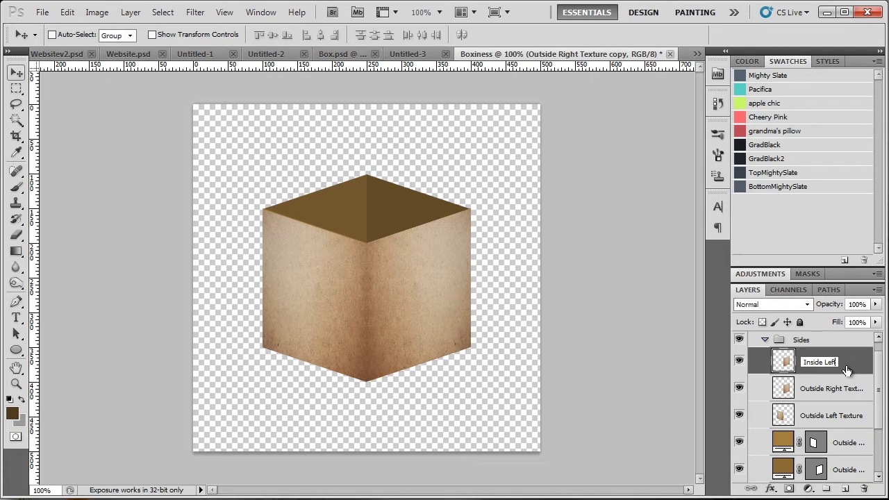
text(Inside Left Texture)
key(Return)
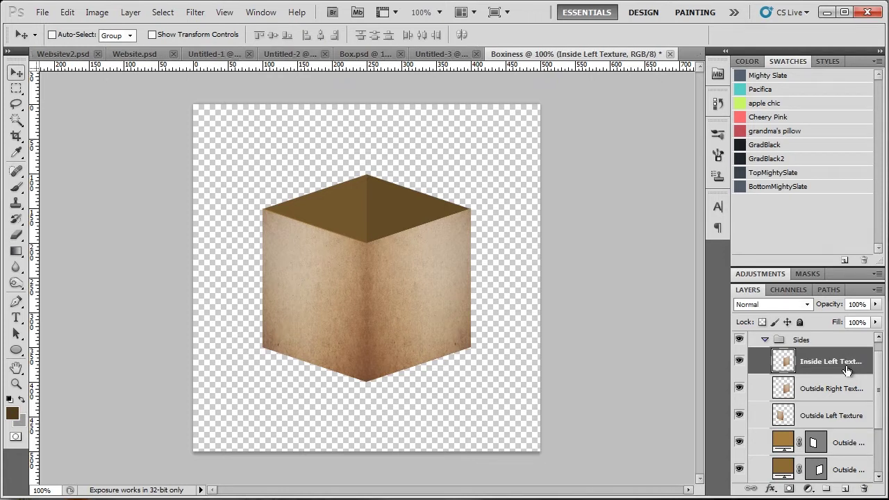
Move Inside Left Texture onto the back-left inner wall and trim its overlap with the outside left face.
drag(391, 299, 315, 264)
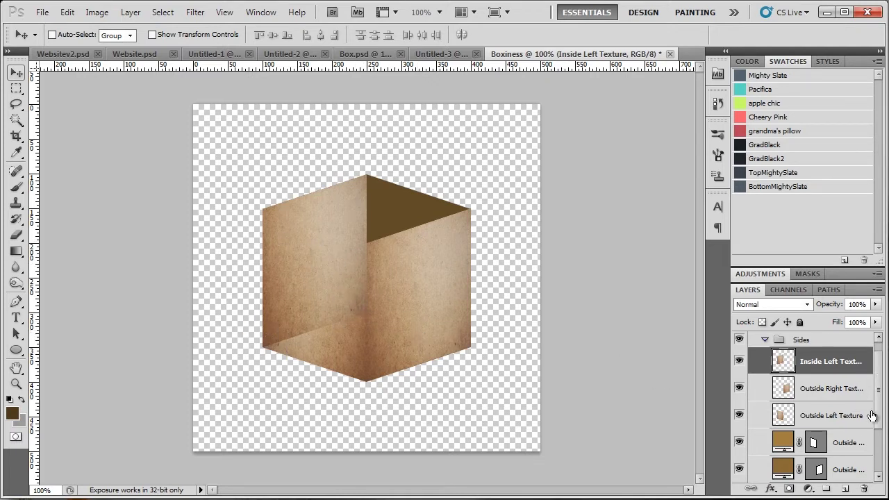
drag(878, 413, 877, 456)
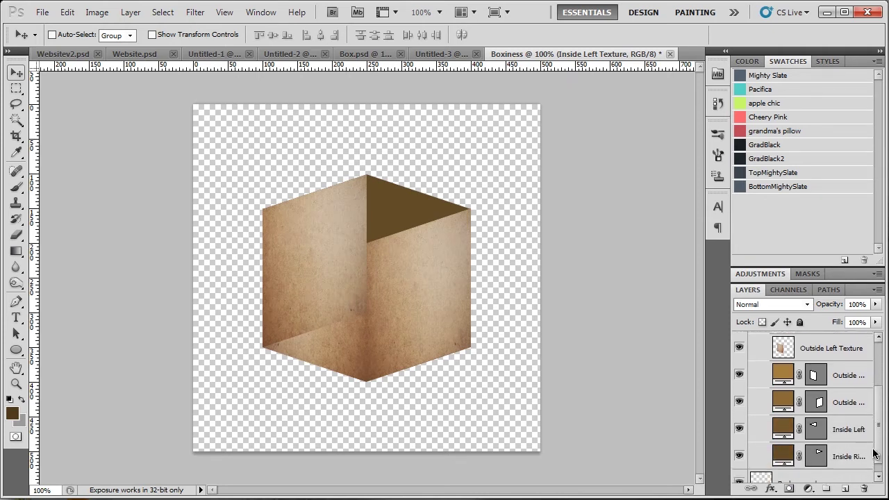
ctrl+click(816, 375)
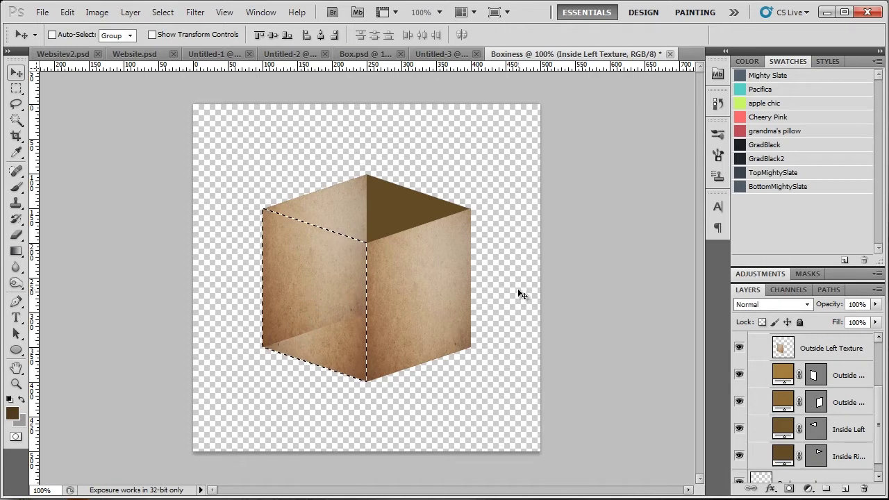
key(ctrl+d)
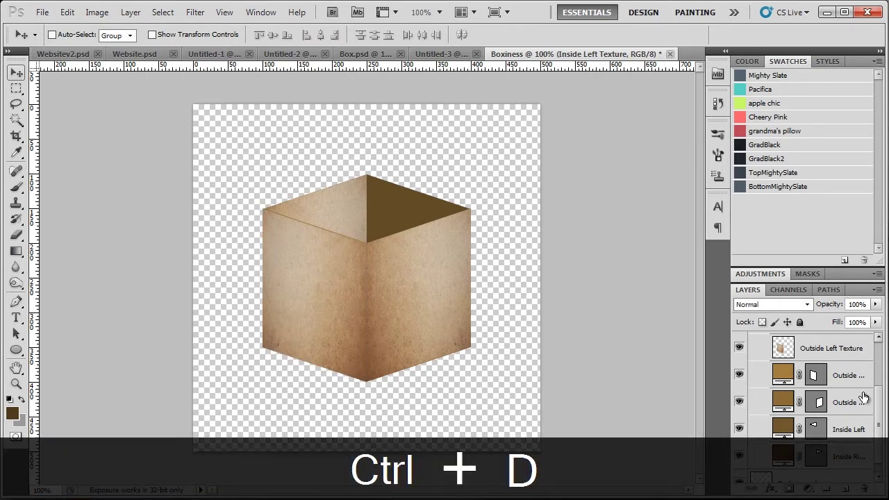
drag(877, 392, 884, 368)
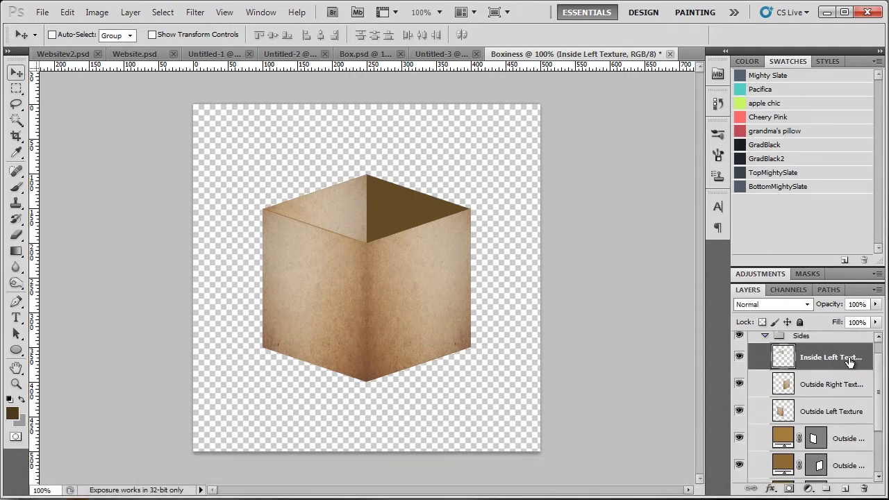
Duplicate Inside Left Texture, flip it vertically, and nudge it onto the back-right inner wall.
key(ctrl+j)
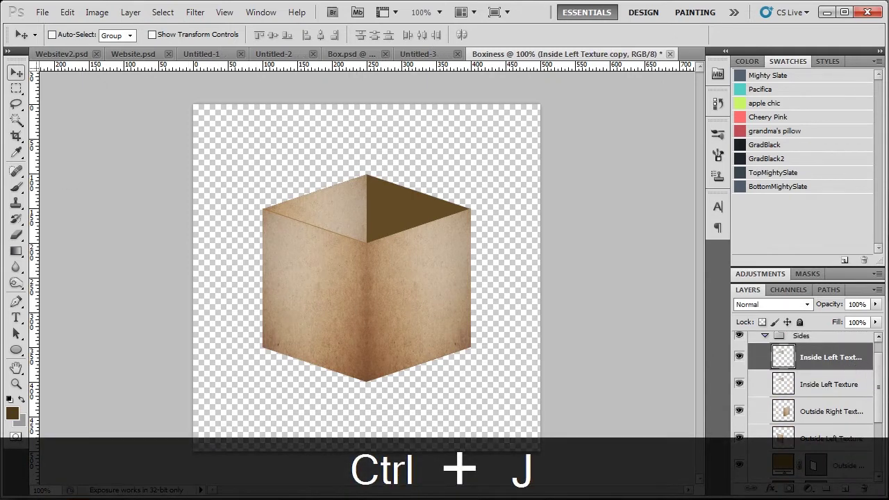
click(67, 12)
mouse_move(103, 258)
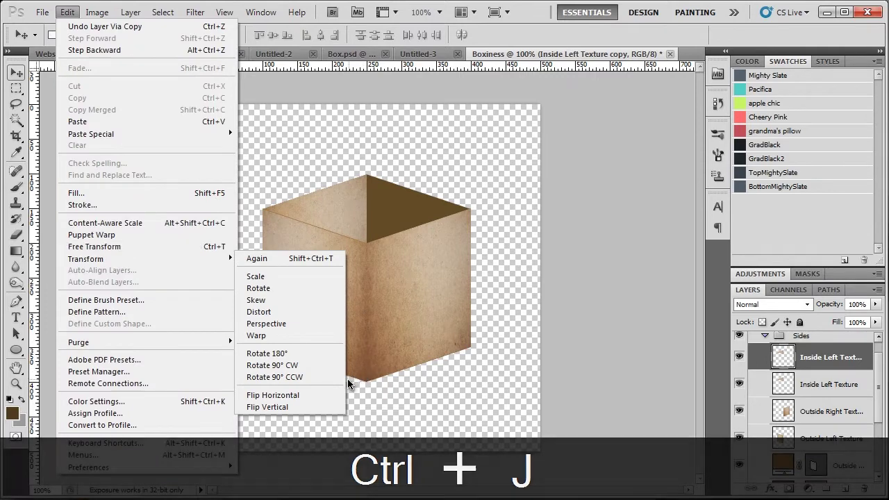
click(287, 407)
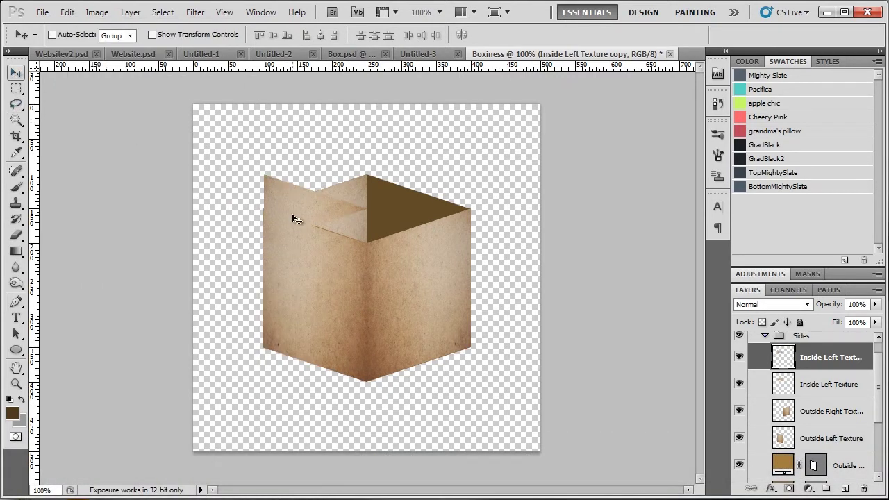
drag(293, 219, 402, 221)
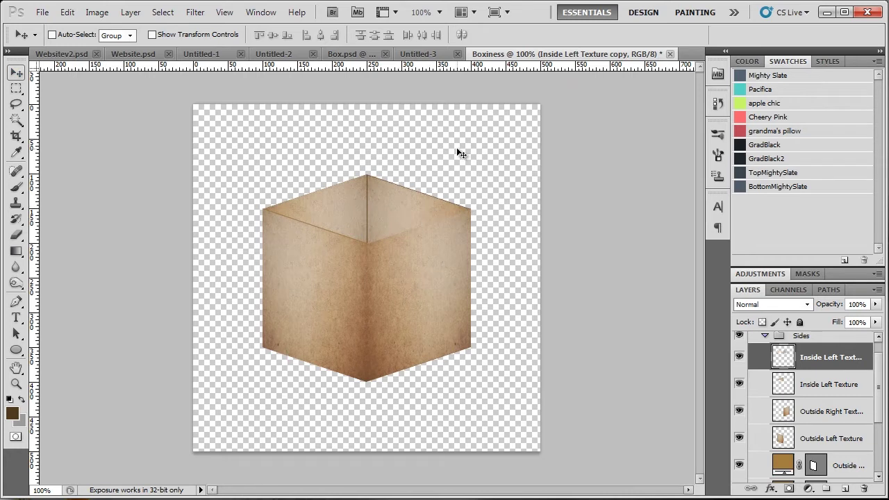
key(Left)
key(Up)
click(802, 303)
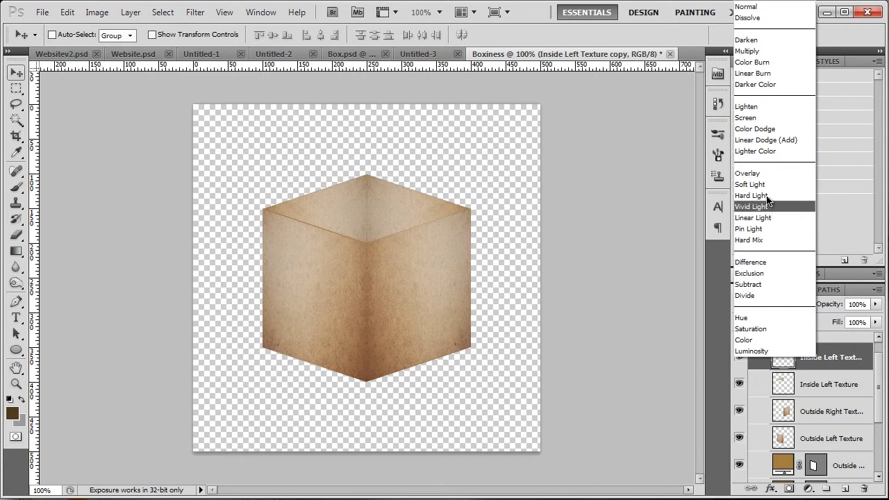
Set the inner-wall copy, Inside Left Texture and Outside Right Texture layers to Overlay blending.
click(763, 171)
click(830, 383)
click(770, 304)
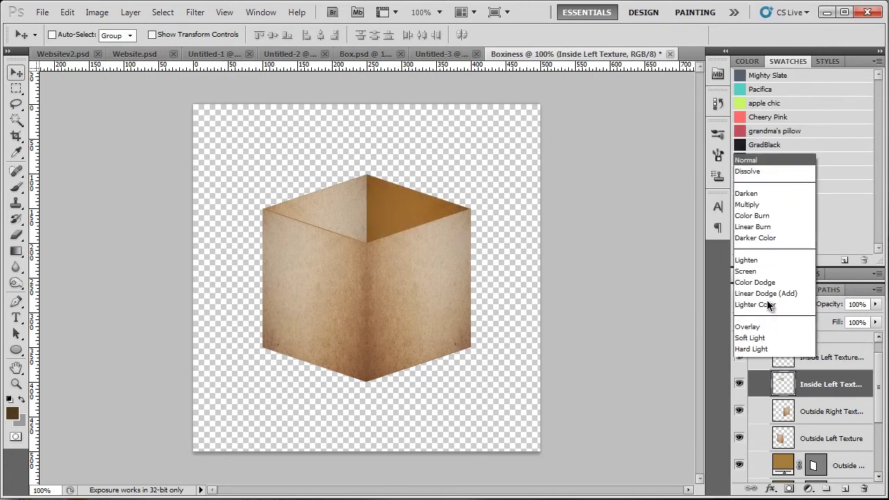
click(764, 169)
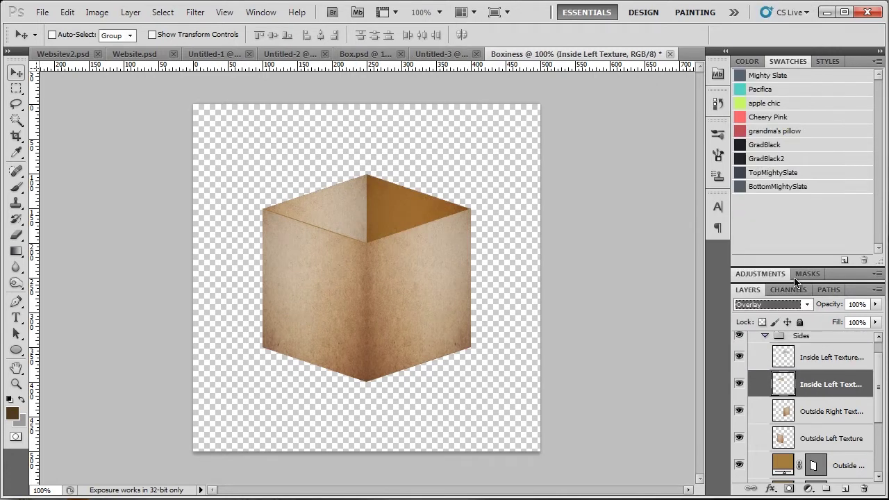
click(830, 411)
click(770, 304)
click(761, 173)
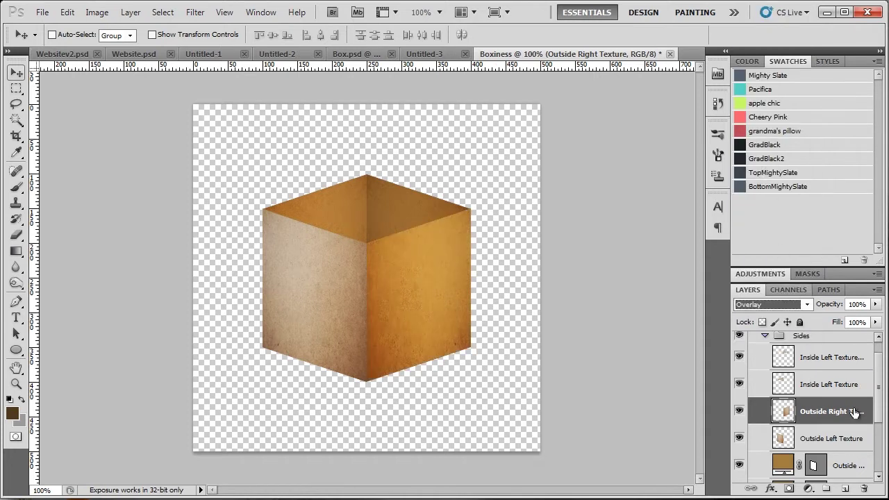
Set Outside Left Texture to Overlay and create a new group inside Sides.
click(830, 438)
click(775, 303)
click(760, 173)
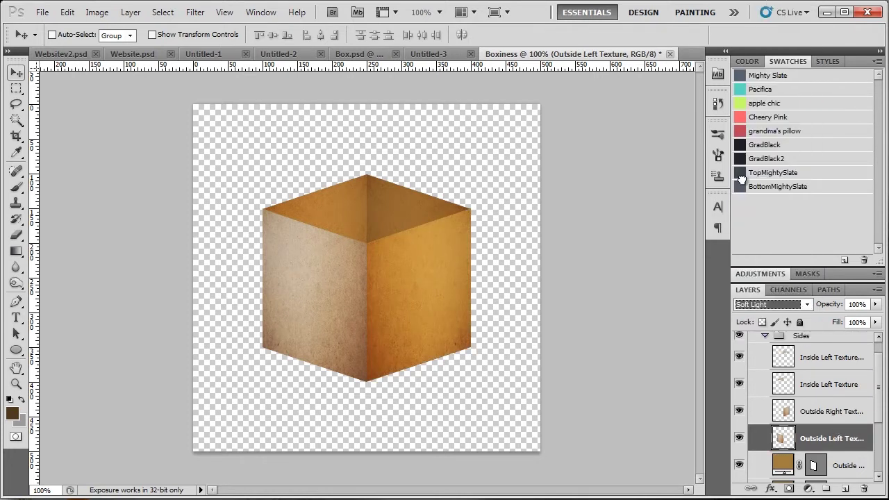
click(769, 304)
click(761, 172)
click(829, 357)
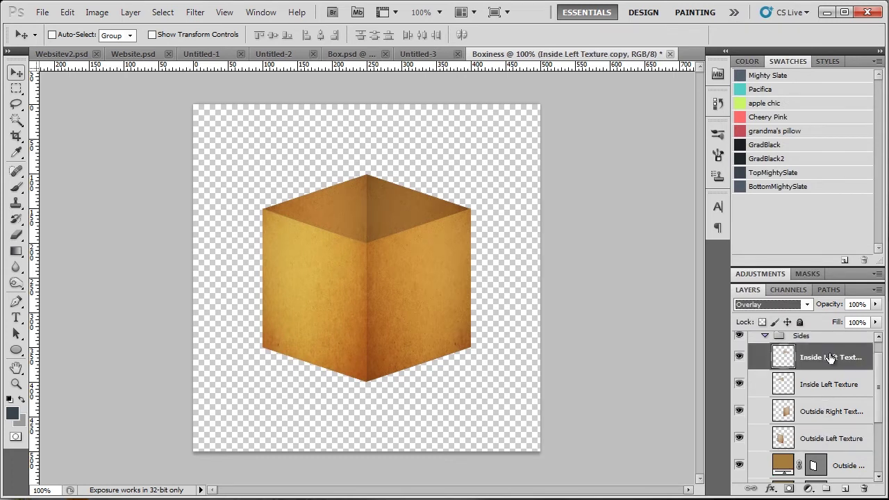
click(830, 489)
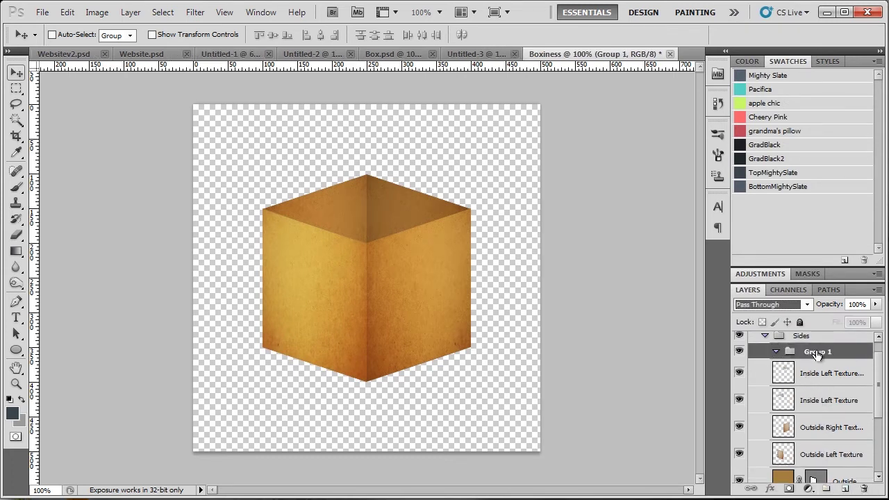
Rename Group 1 to 'Texture' and move the four texture layers into it.
double_click(819, 352)
key(Return)
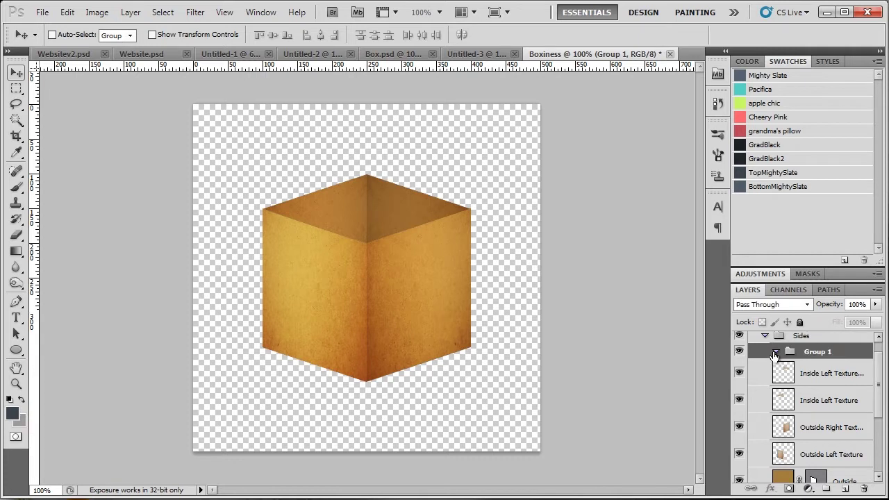
double_click(819, 352)
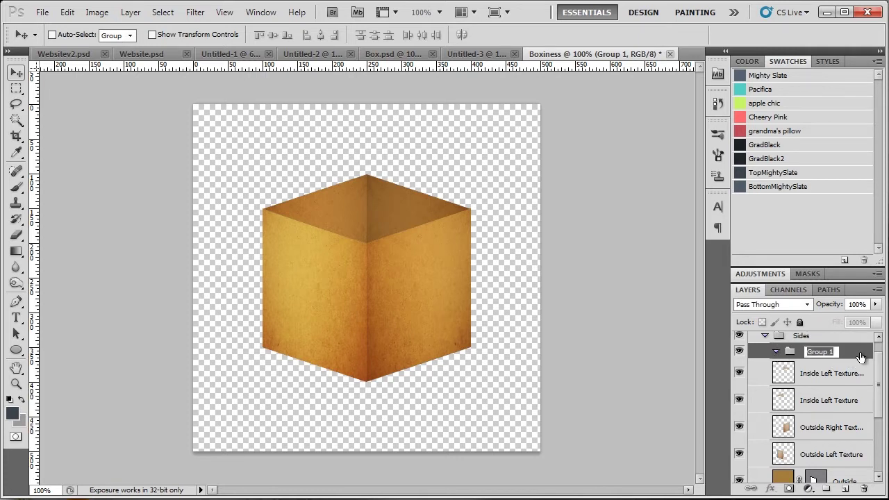
text(Texture)
key(Return)
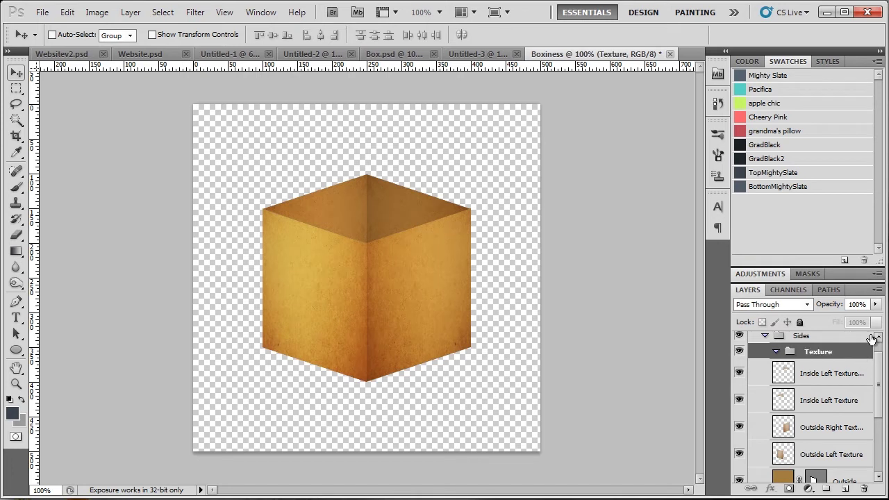
click(850, 382)
shift+click(827, 454)
drag(827, 454, 813, 356)
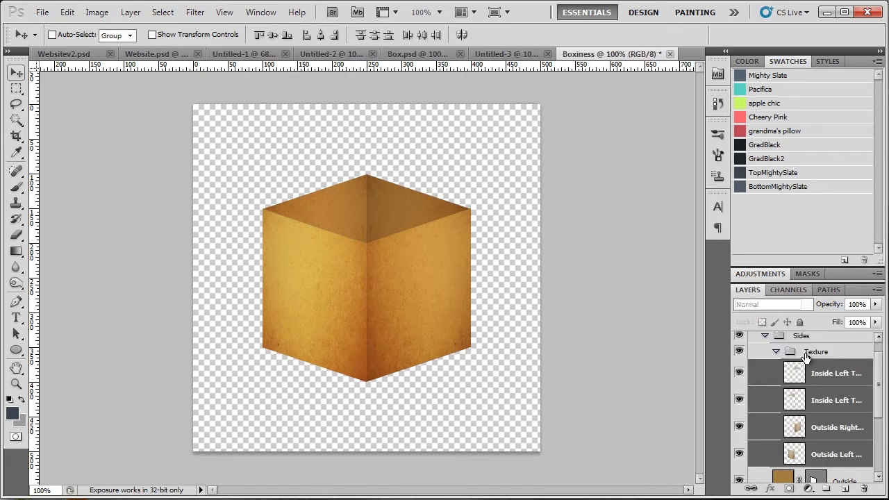
Lower the Texture group's opacity to 64% and collapse it within Sides.
click(807, 354)
click(882, 306)
drag(875, 318, 854, 324)
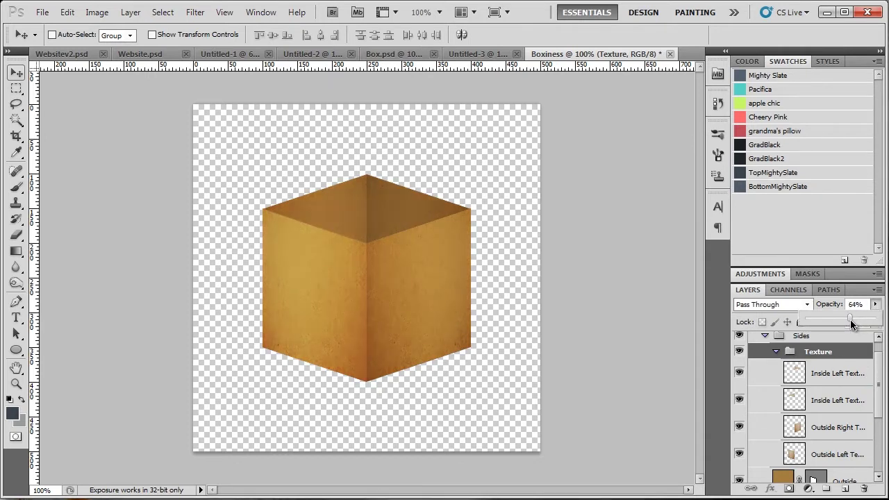
click(775, 351)
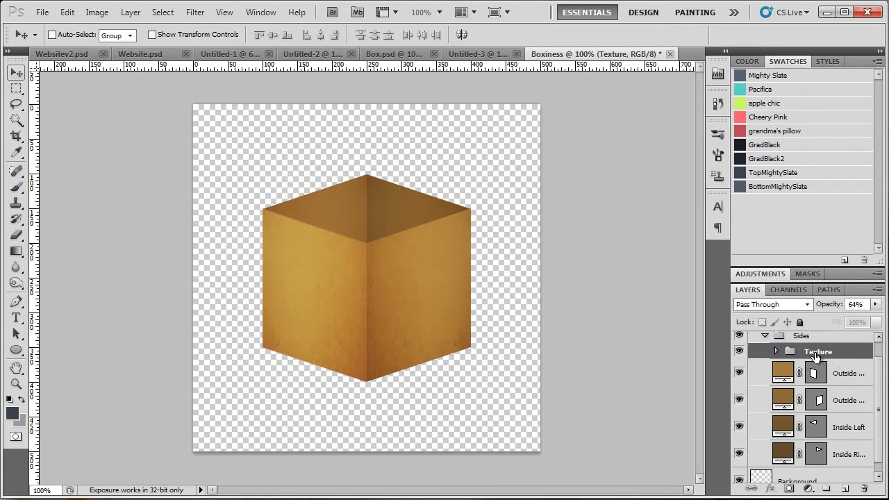
click(837, 370)
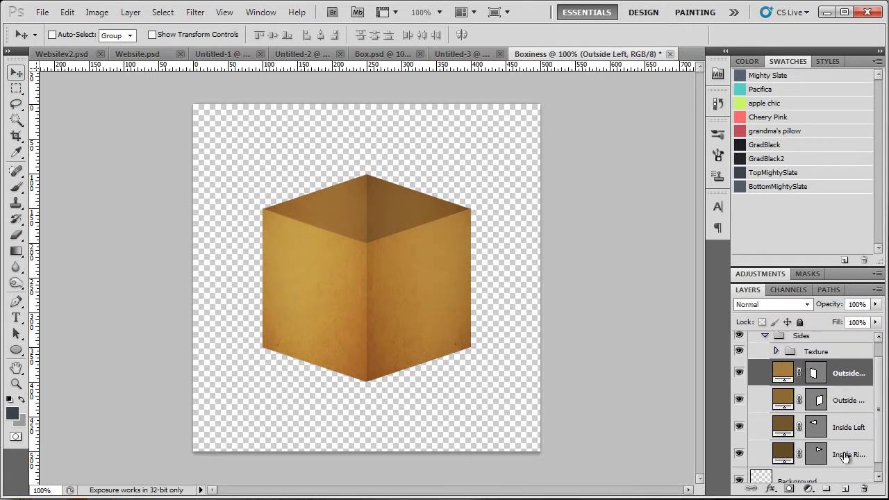
click(765, 336)
click(769, 396)
click(792, 340)
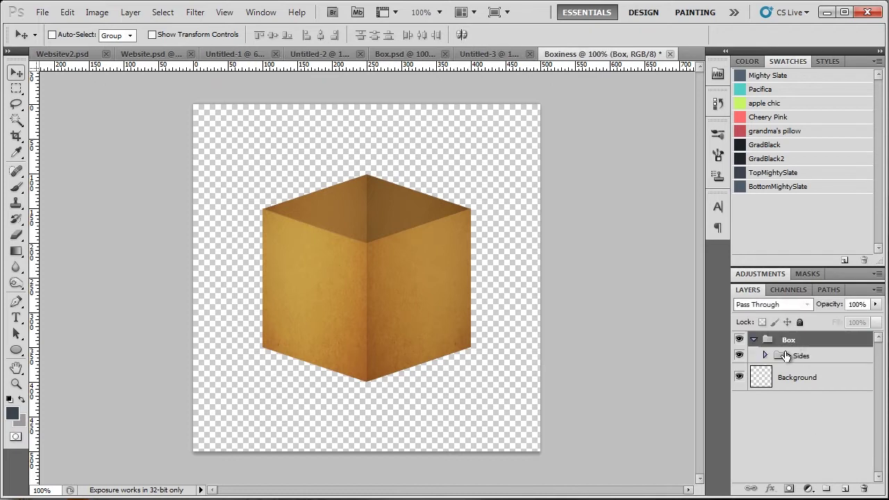
click(765, 356)
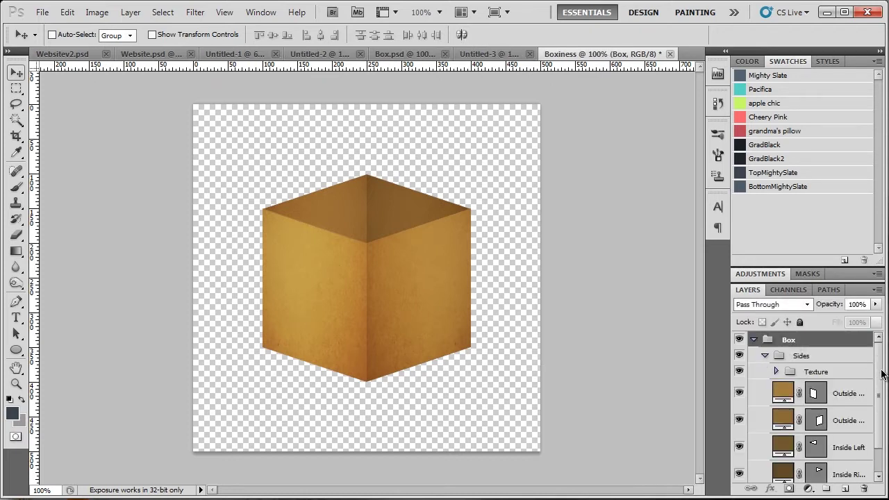
mouse_move(882, 375)
mouse_down()
mouse_move(881, 407)
mouse_move(879, 383)
mouse_up()
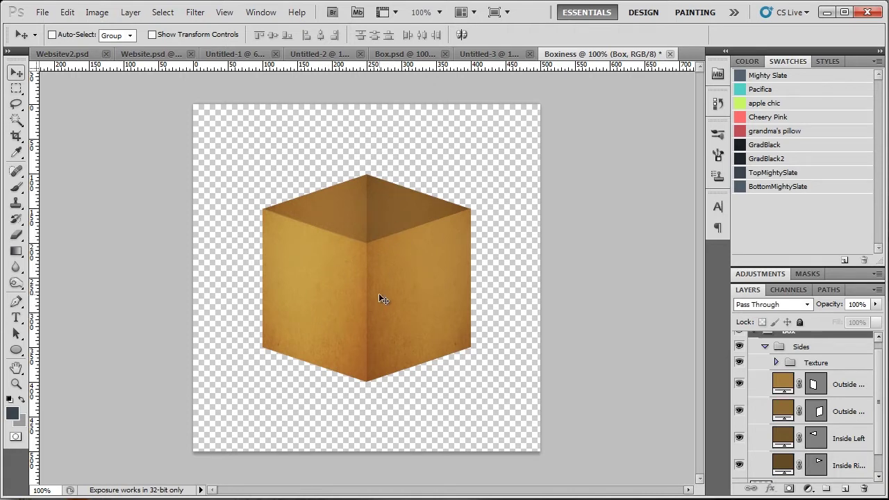
Add a new empty layer at the top of Sides and name it 'Inside Shadow'.
click(829, 349)
click(845, 488)
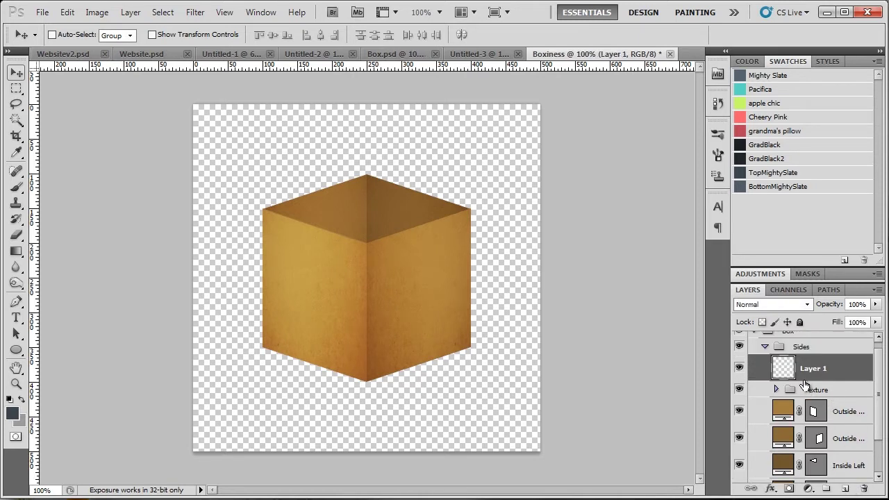
double_click(816, 369)
text(S)
text(nside Shadow)
key(Return)
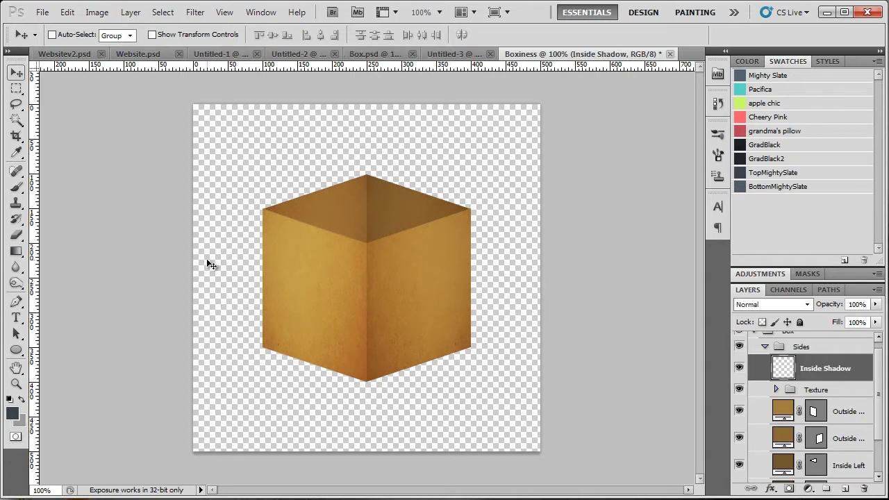
Set up the Brush with a 152 px Soft Round tip at 0% hardness.
key(b)
click(67, 35)
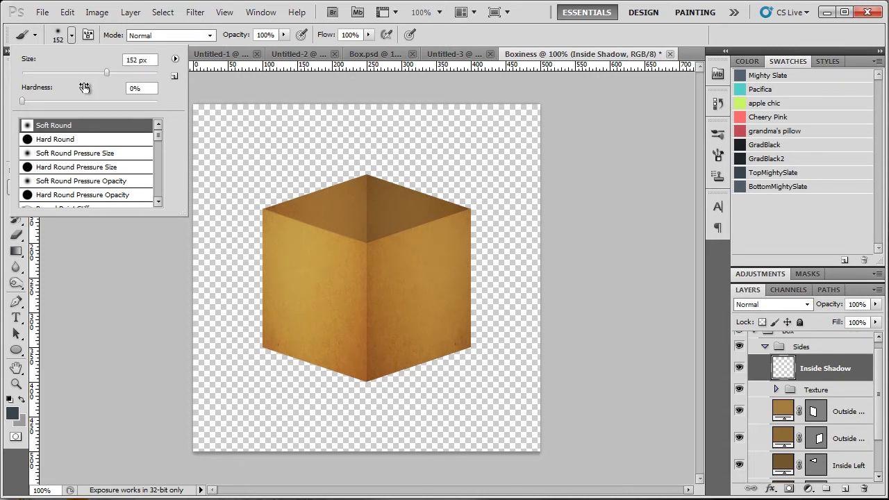
click(854, 374)
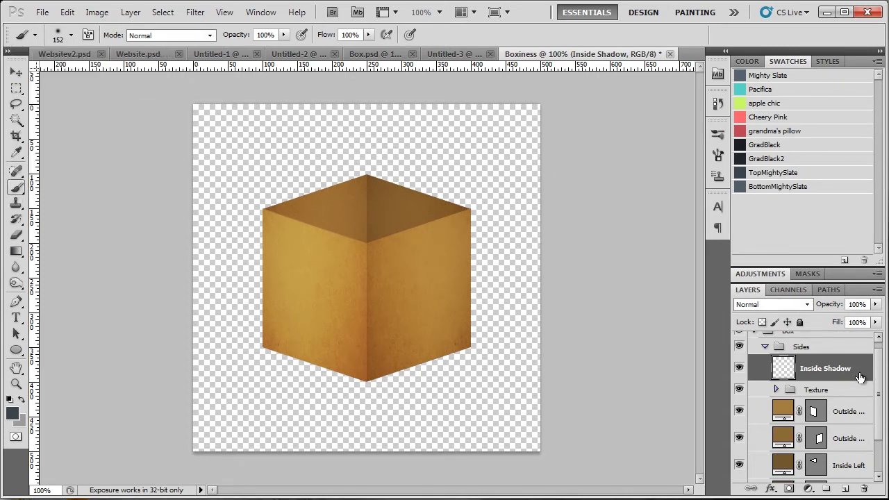
click(361, 243)
key(ctrl+z)
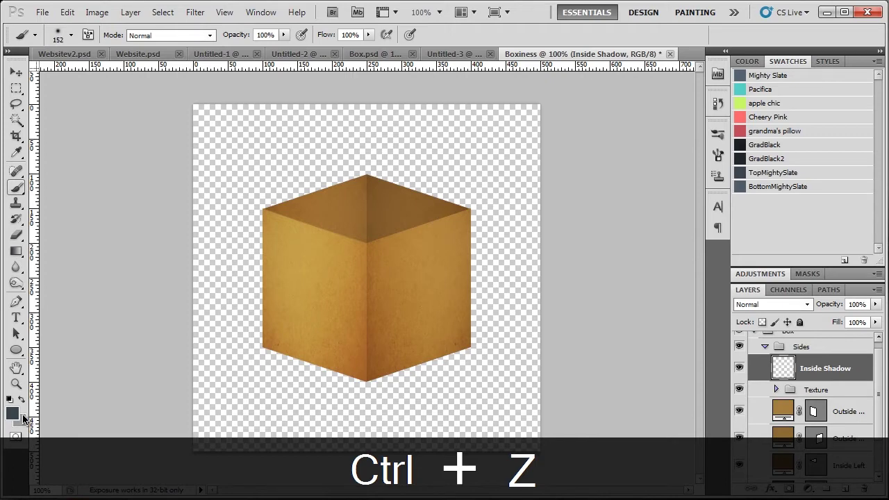
Paint a soft dark-grey shadow over the box's top inner corner, then add a layer mask.
click(12, 414)
click(566, 462)
drag(757, 408, 756, 421)
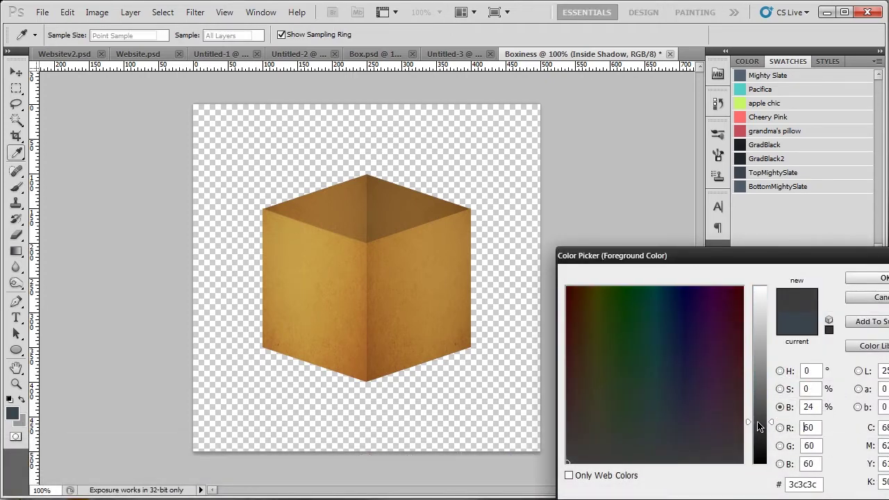
key(Return)
key(b)
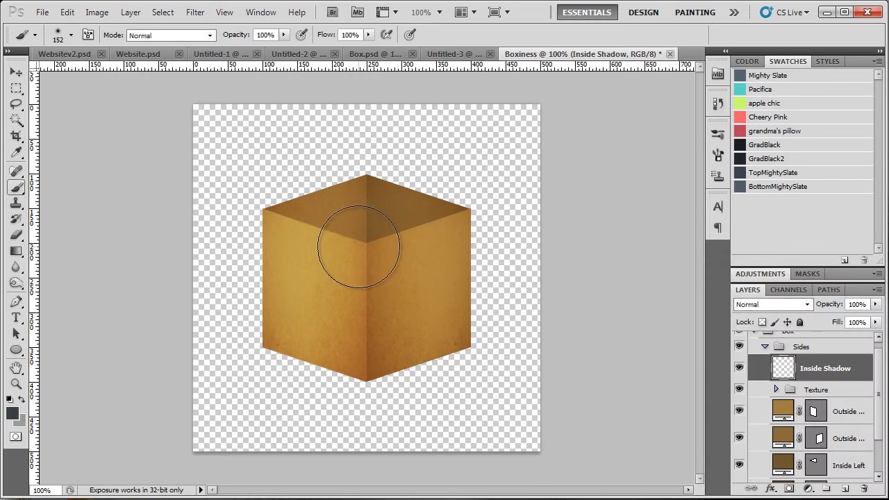
click(358, 247)
click(359, 245)
click(362, 245)
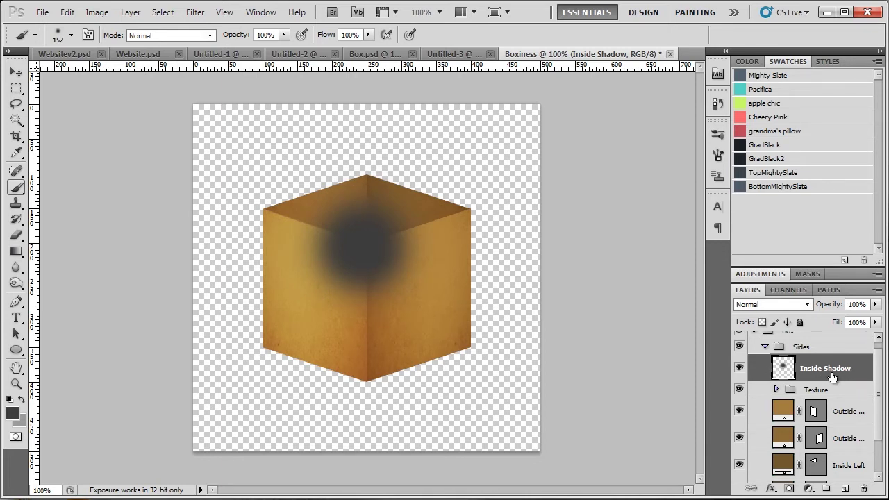
click(788, 489)
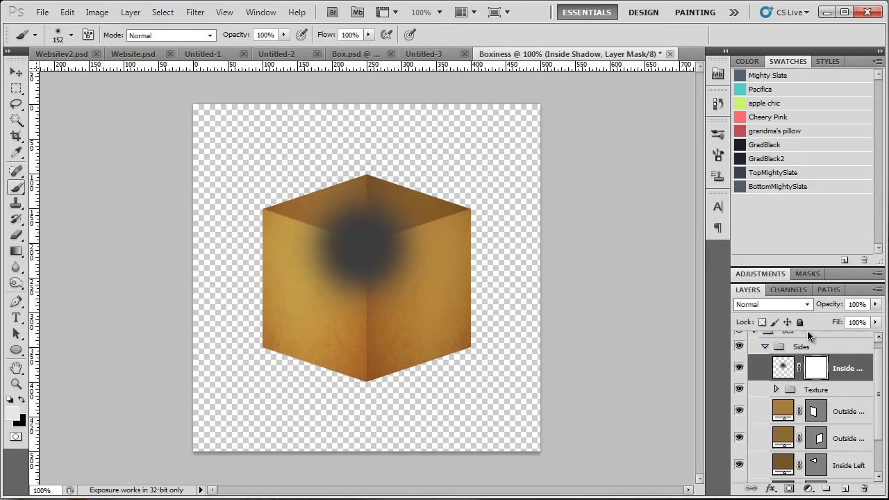
Trace the box's front faces with a Pen path and turn it into a selection.
click(16, 301)
key(ctrl+apostrophe)
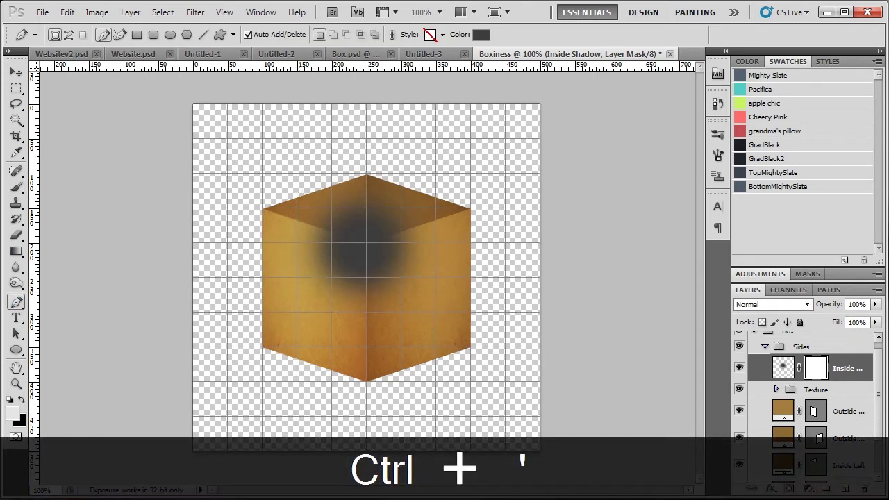
click(68, 34)
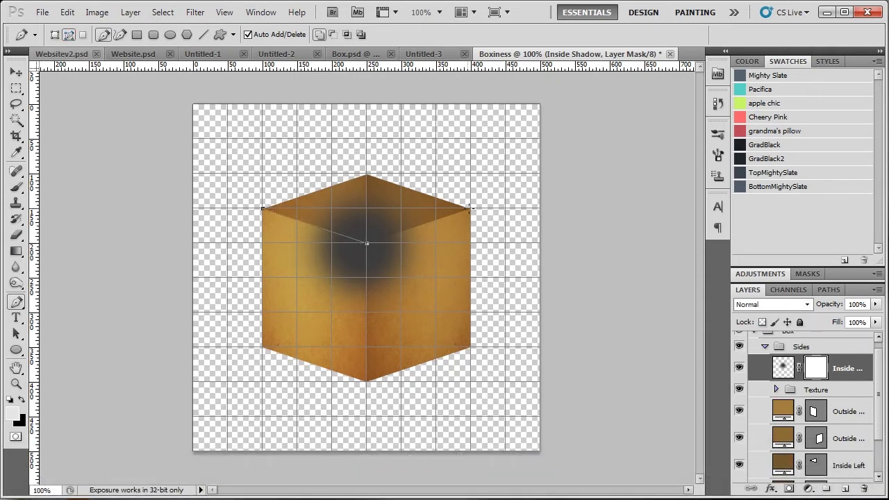
click(471, 347)
click(367, 383)
click(262, 347)
right_click(338, 284)
click(415, 346)
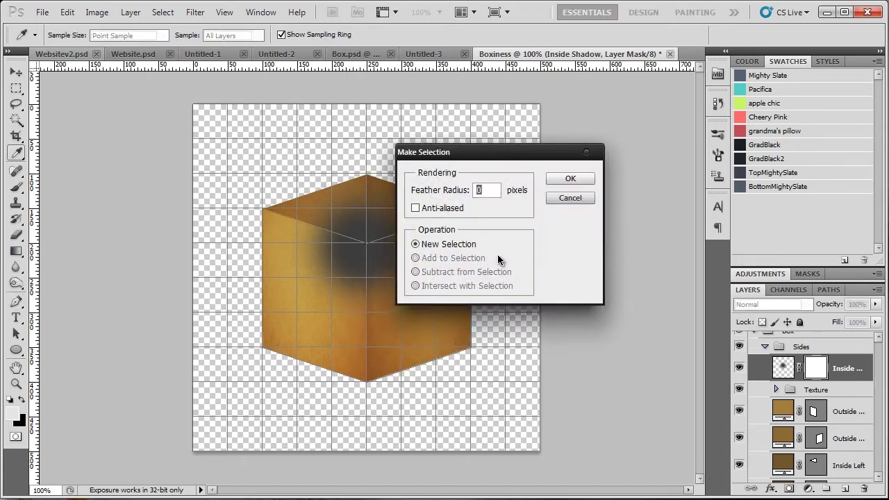
click(553, 180)
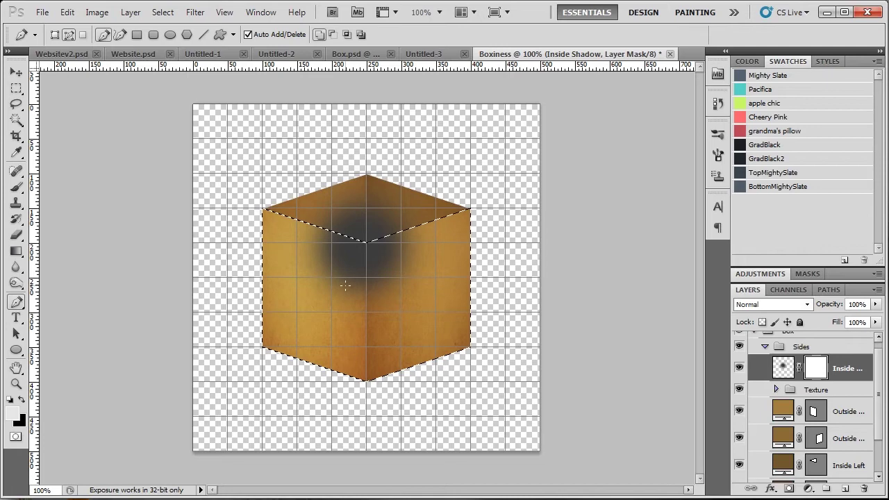
Fill the selected front faces with black on the Inside Shadow mask and deselect.
click(21, 401)
key(ctrl+BackSpace)
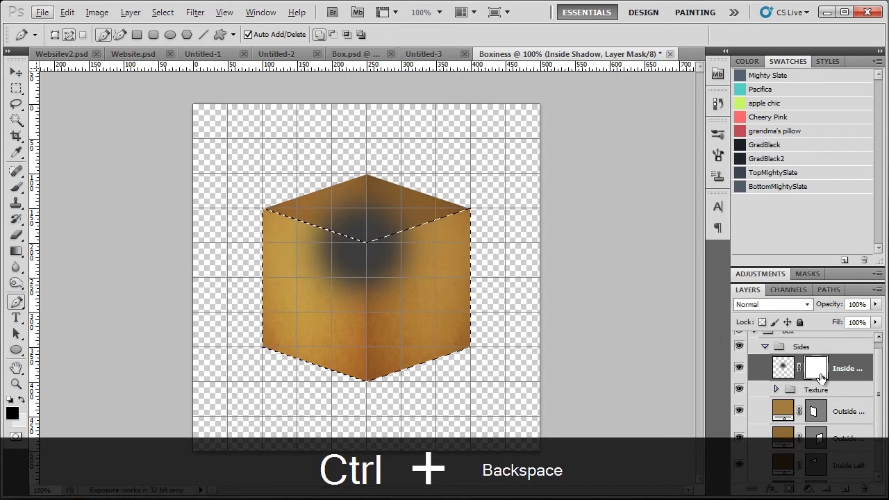
key(ctrl+BackSpace)
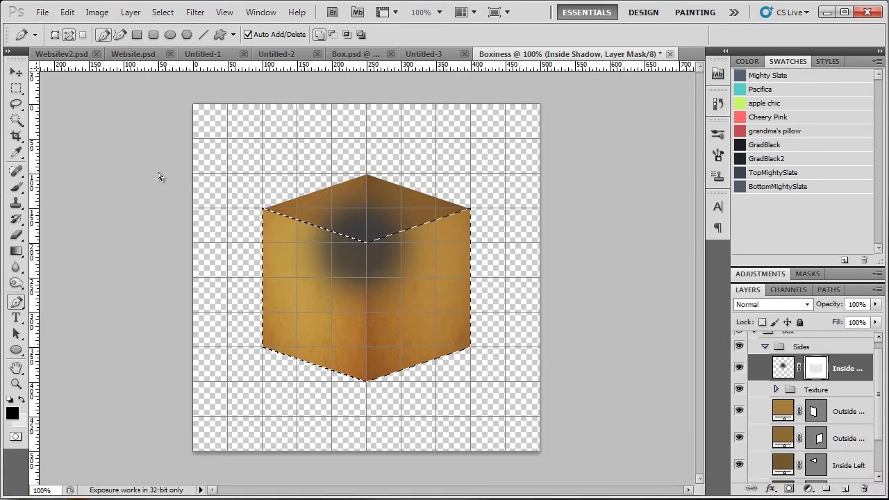
key(alt+BackSpace)
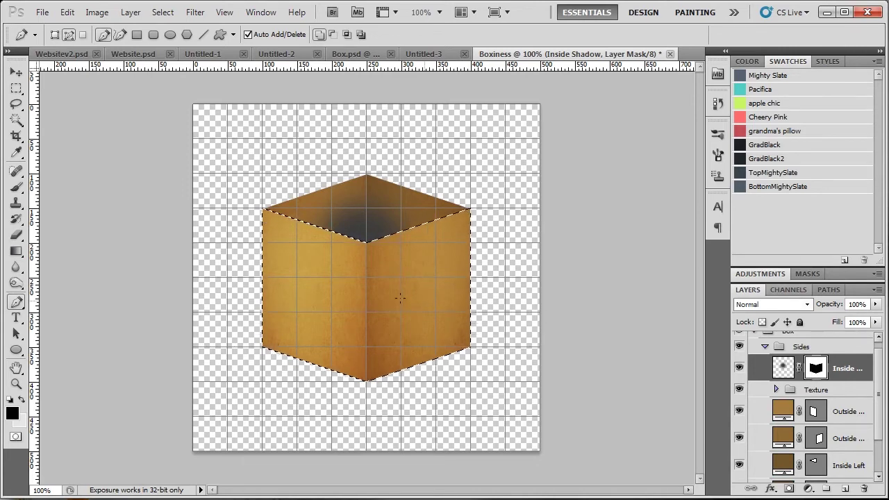
key(ctrl+d)
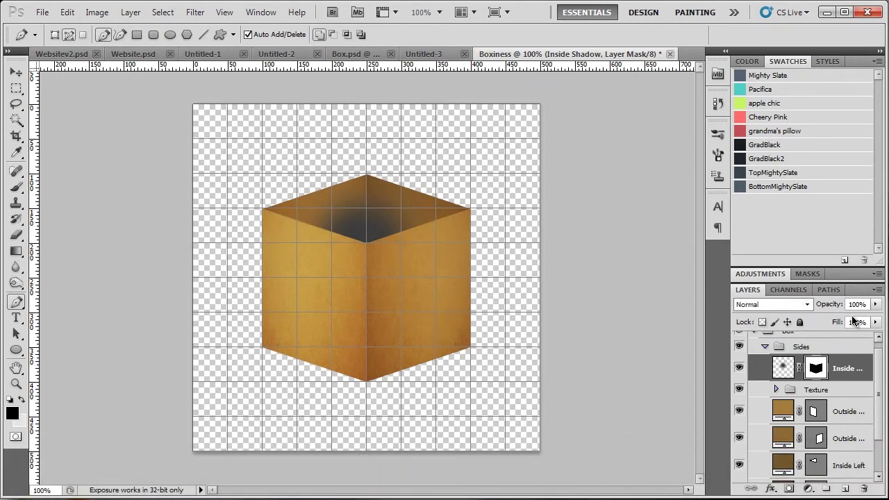
Set the Inside Shadow layer to Overlay blending at 62% opacity and hide the grid.
click(806, 304)
click(764, 174)
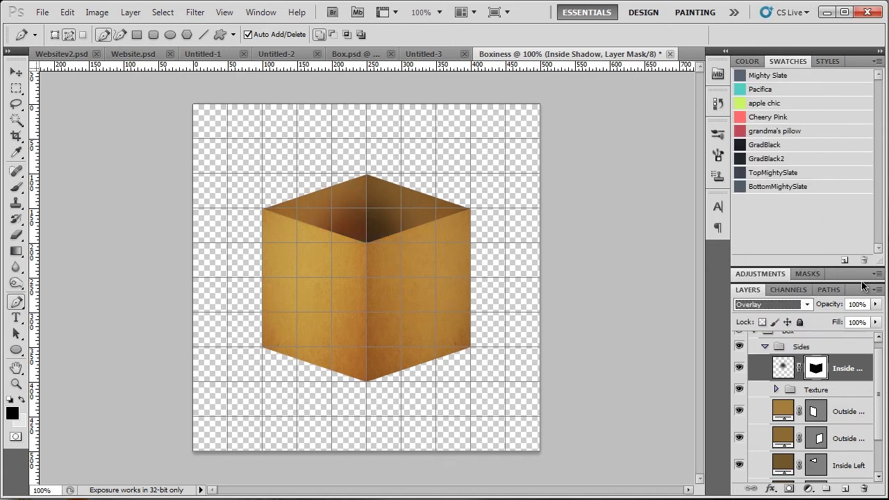
click(874, 304)
drag(873, 317, 840, 317)
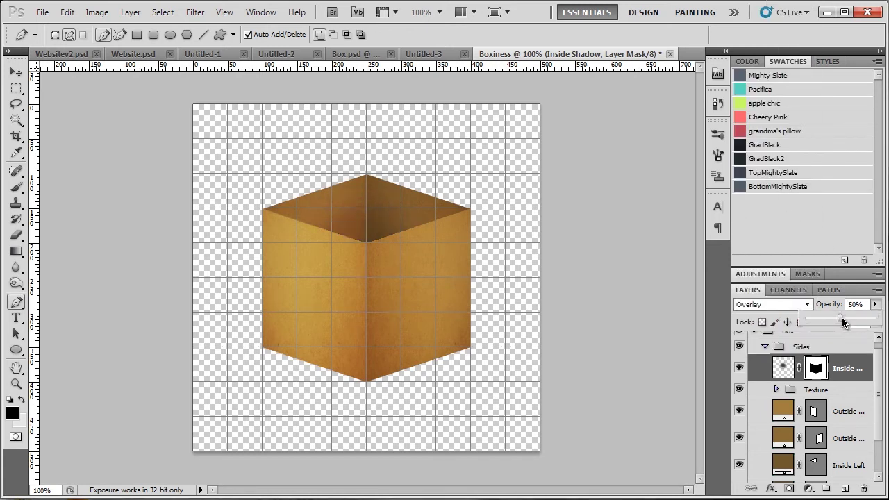
key(ctrl+apostrophe)
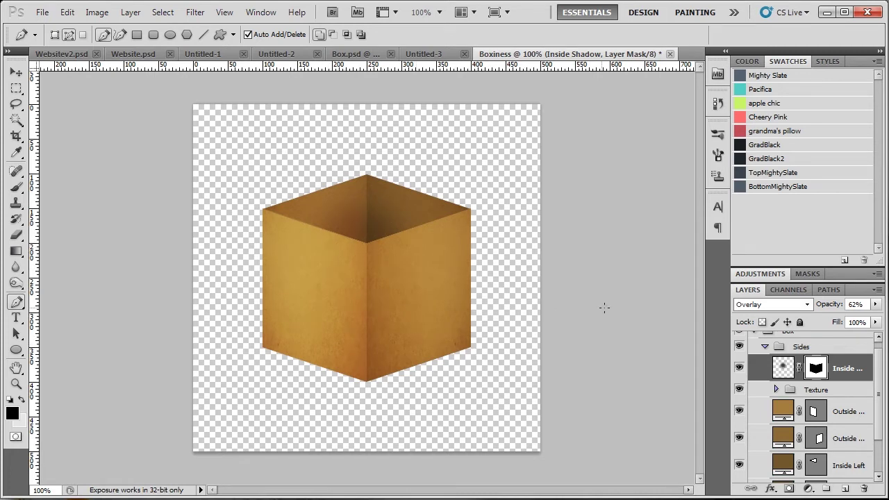
Lower the Texture group to 64% opacity, collapse the Sides group and select Box.
click(818, 389)
click(874, 304)
drag(871, 319, 848, 316)
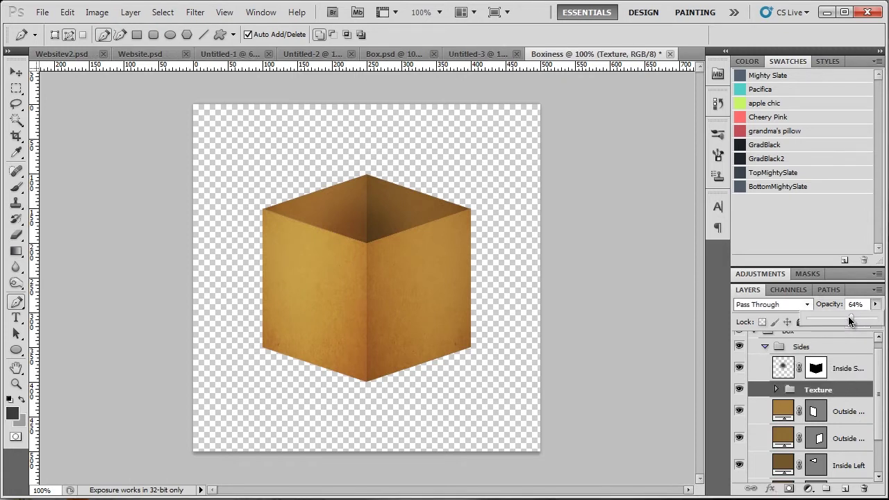
click(764, 346)
click(797, 341)
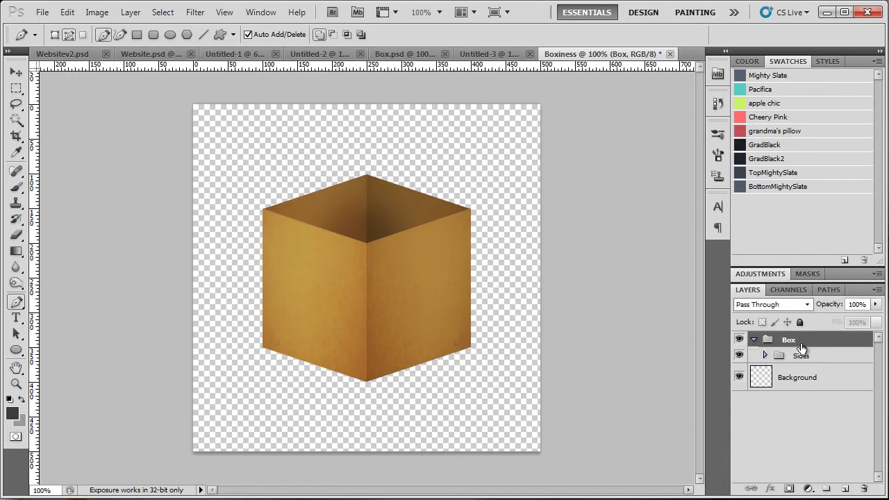
Create a new group named 'Flaps' inside the Box group, placed above Sides.
click(826, 489)
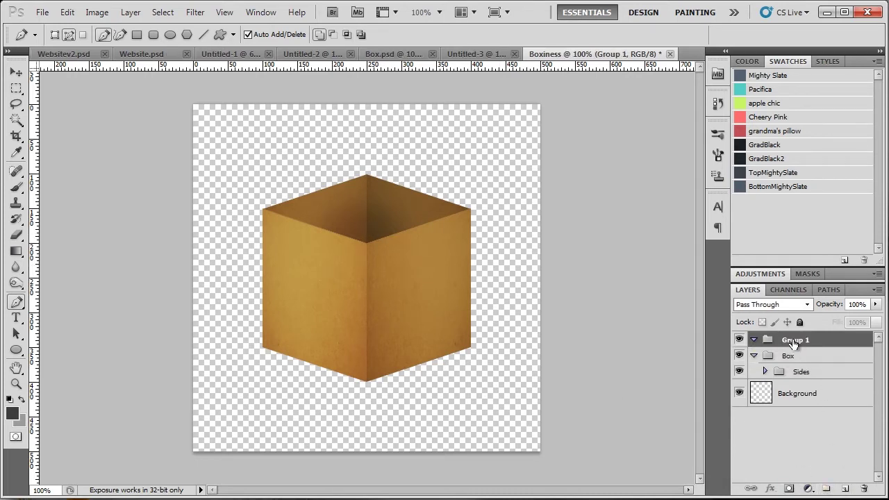
drag(793, 342, 799, 362)
double_click(811, 377)
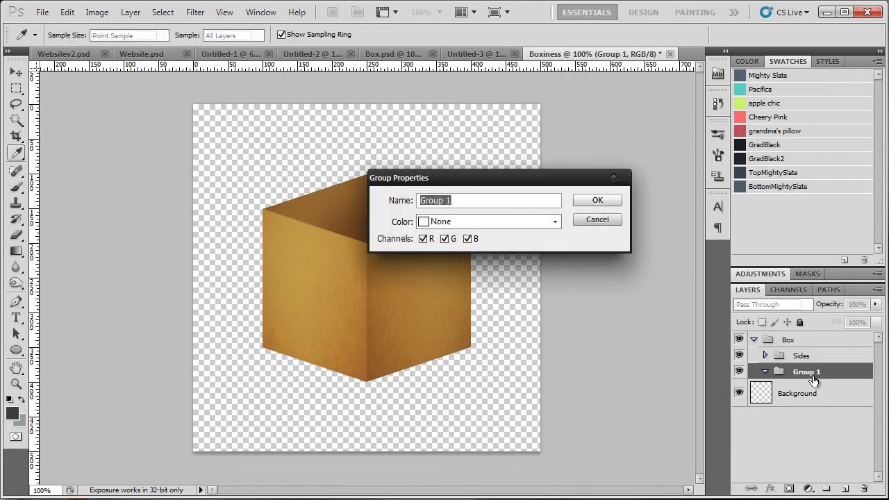
text(Flaps)
key(Return)
key(p)
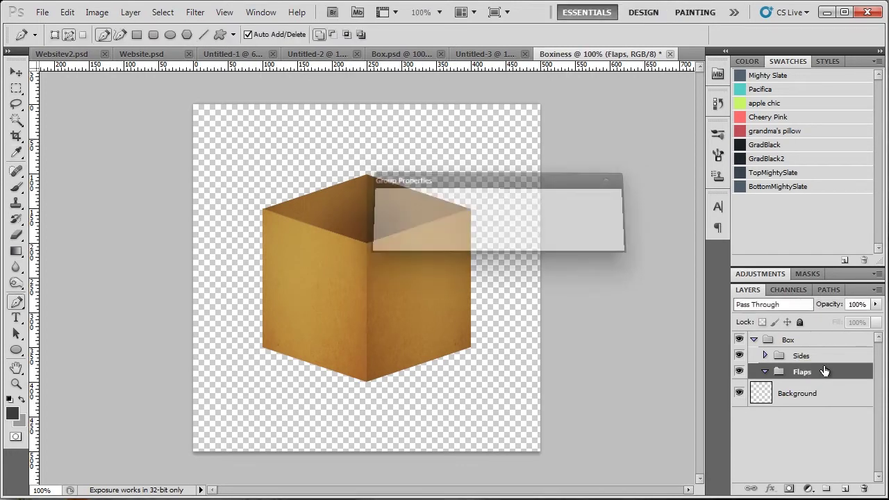
drag(811, 371, 815, 349)
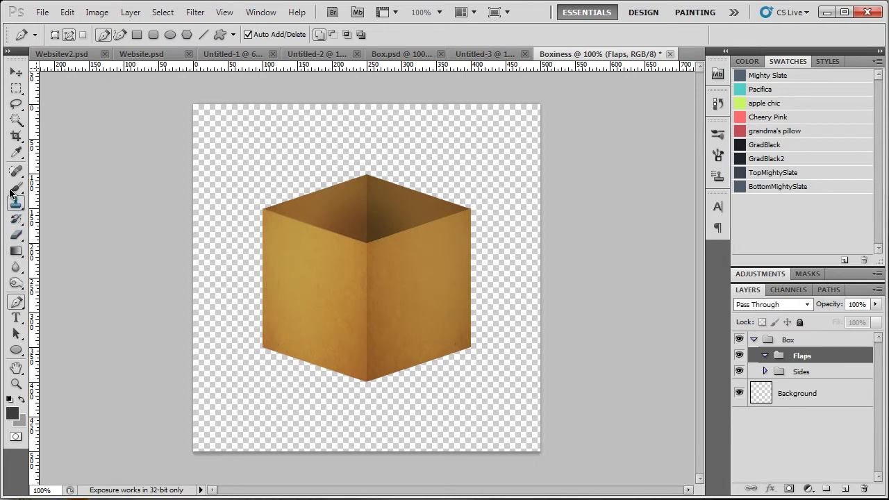
Draw the dark grey right flap as a Pen shape layer jutting from the box's right rim.
click(56, 34)
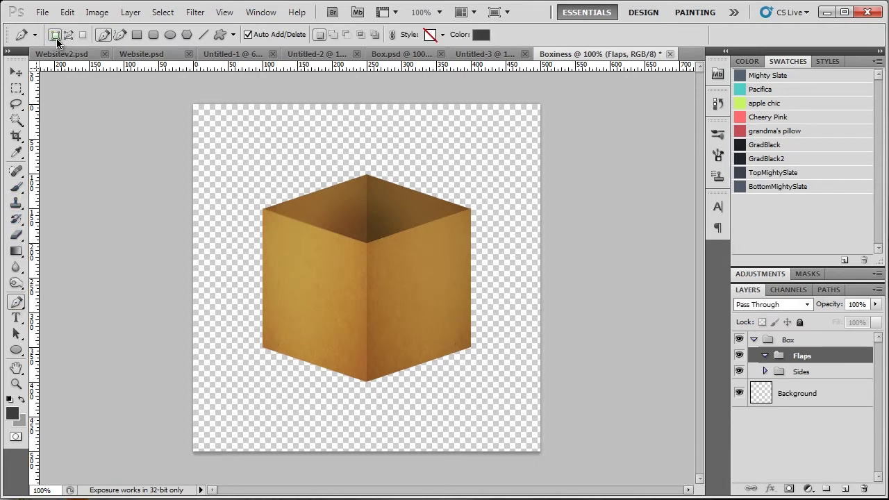
key(ctrl+apostrophe)
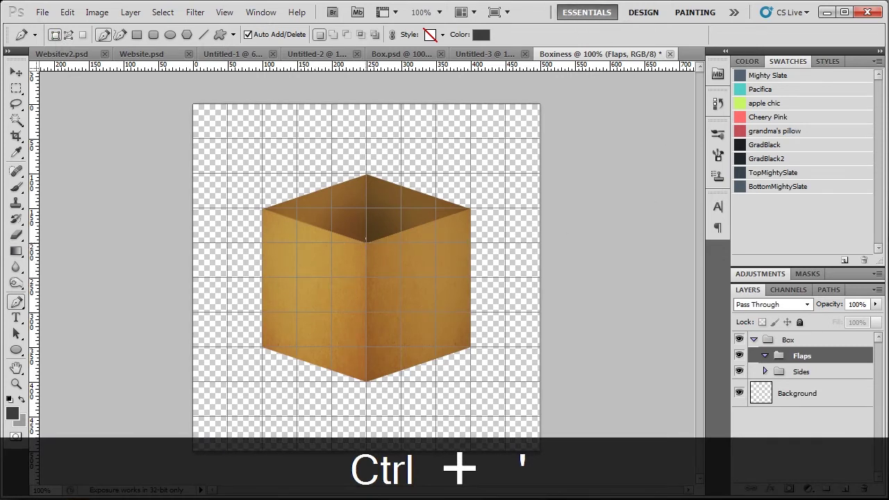
click(367, 243)
click(401, 277)
click(505, 244)
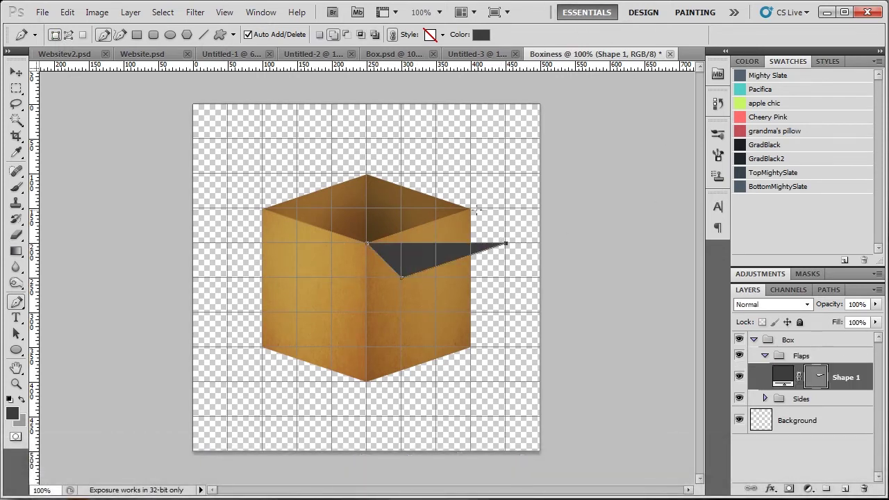
click(471, 208)
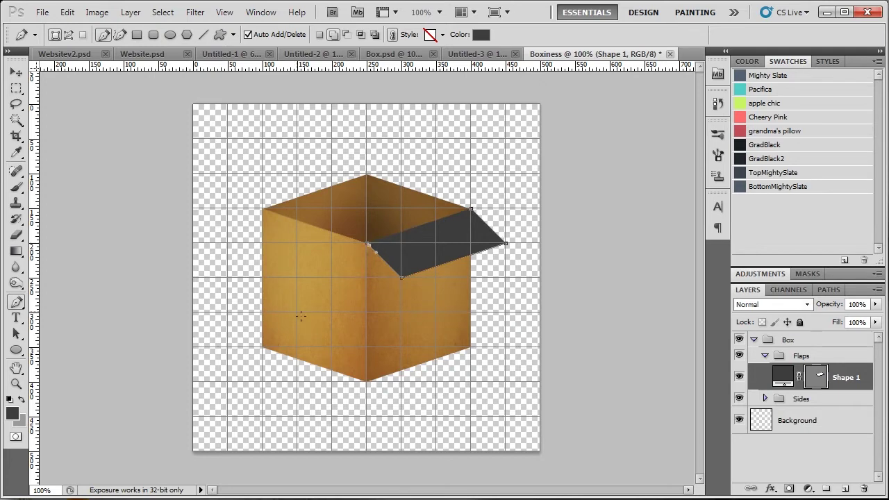
key(ctrl+z)
click(368, 244)
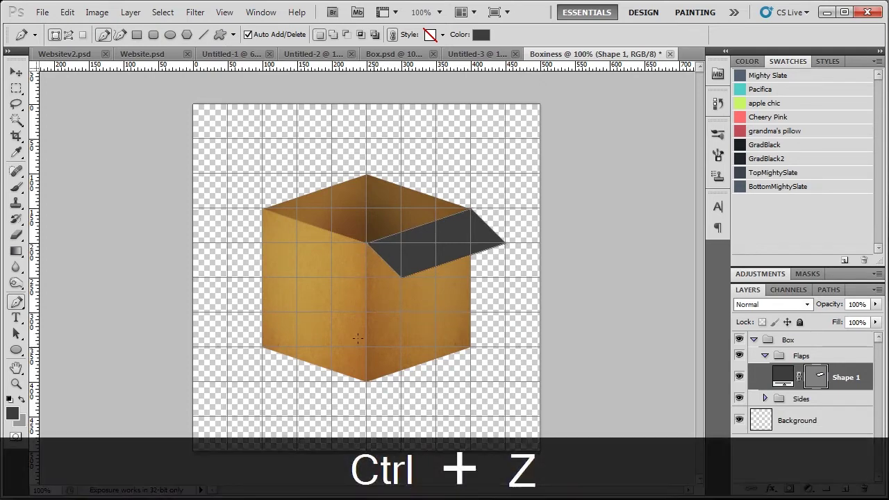
click(750, 452)
key(ctrl+apostrophe)
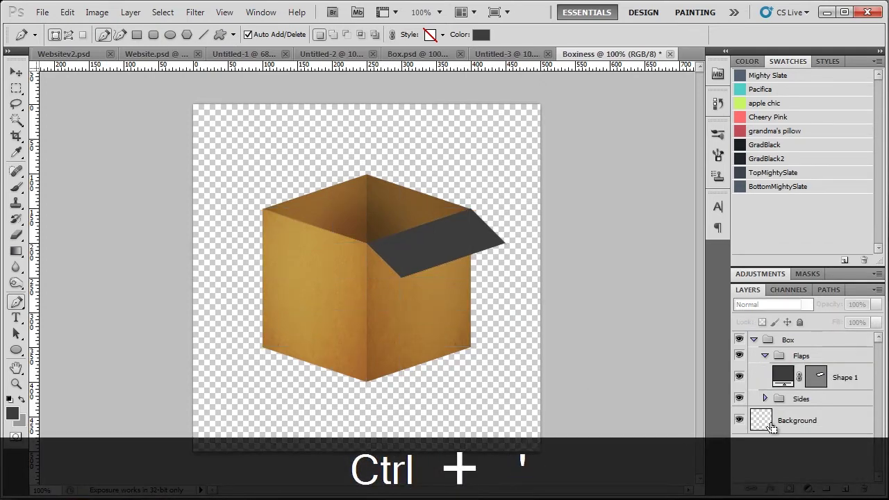
double_click(784, 379)
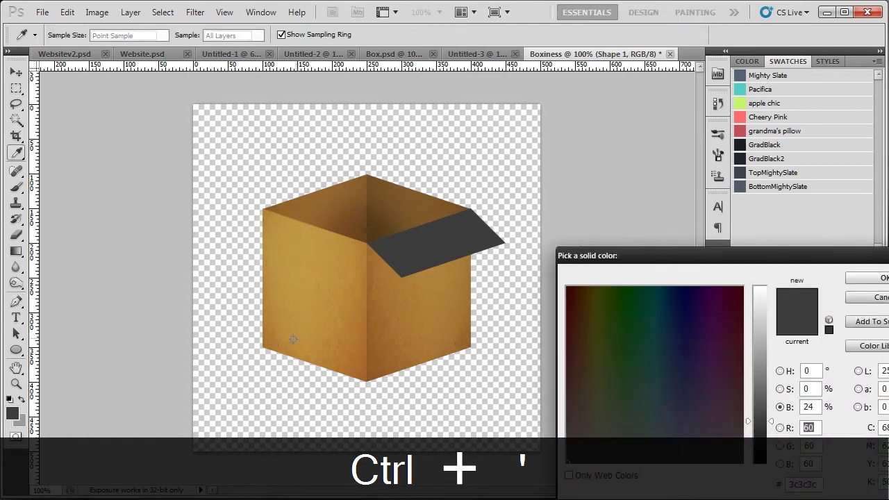
Recolour the flap shape to brown #977135, sampled from the box.
click(421, 292)
click(391, 212)
drag(391, 212, 379, 363)
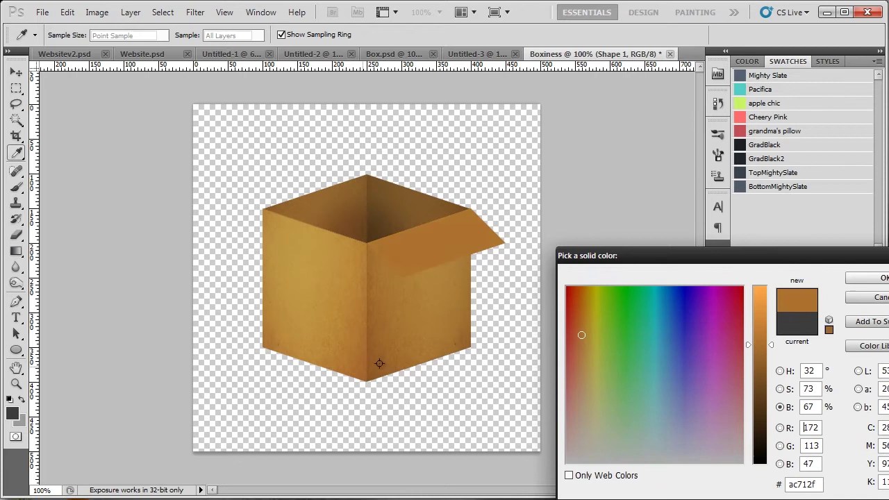
mouse_move(581, 337)
mouse_down()
mouse_move(579, 312)
mouse_move(584, 349)
mouse_up()
click(758, 359)
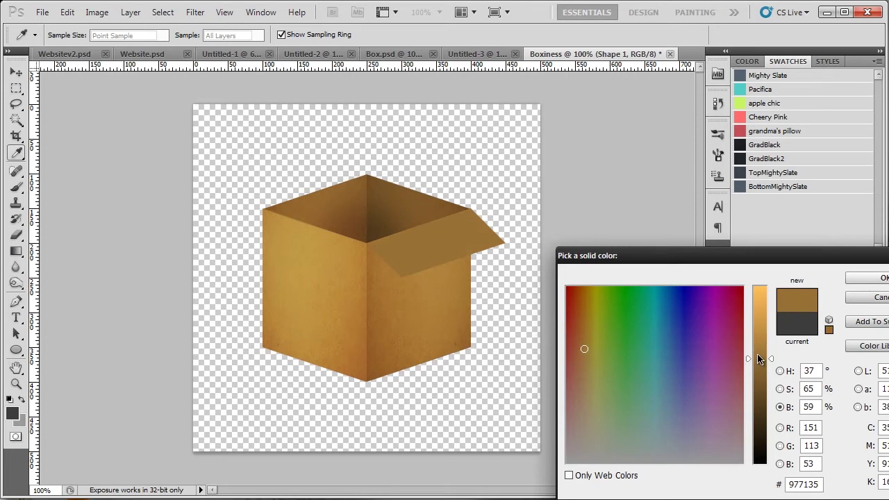
mouse_move(756, 358)
mouse_down()
mouse_move(756, 350)
mouse_move(758, 361)
mouse_up()
click(868, 278)
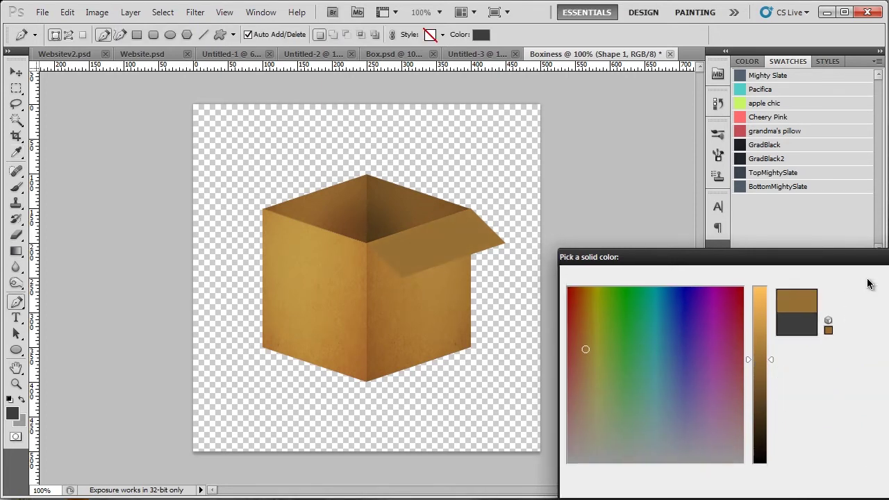
Rename the shape layer 'Flap Right', add an empty layer above it and show the grid.
double_click(848, 378)
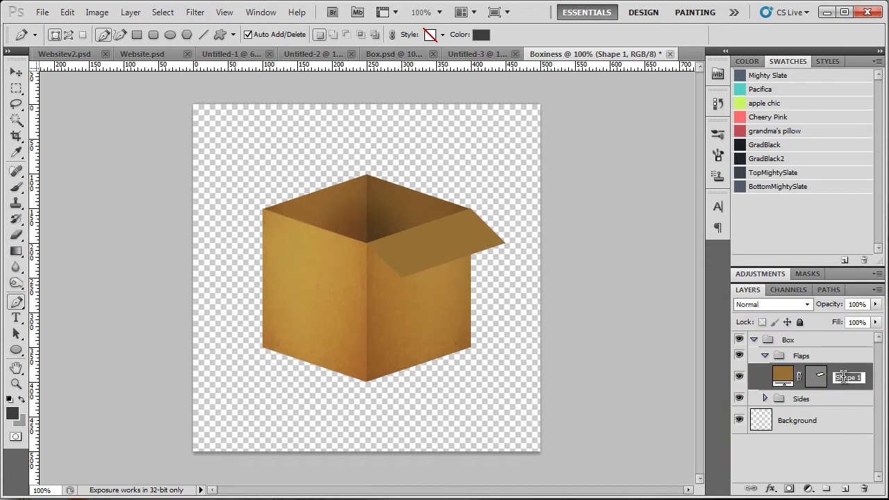
text(Flap Right)
key(Return)
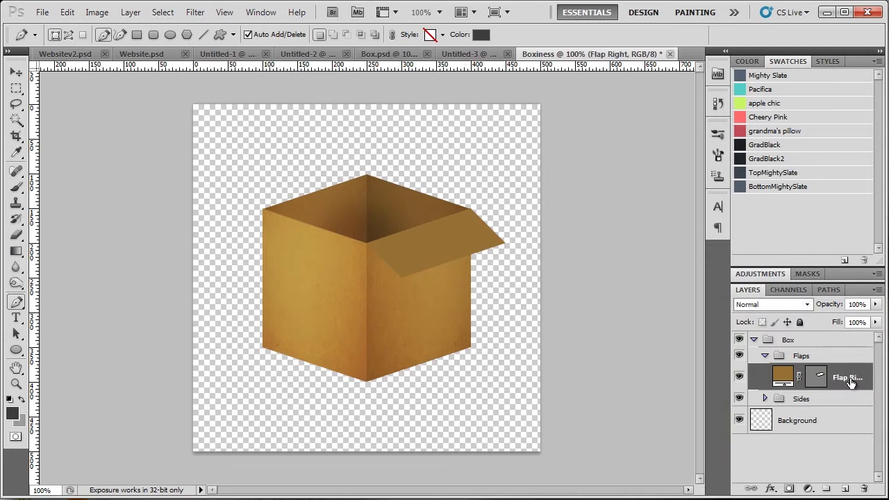
click(844, 489)
key(ctrl+apostrophe)
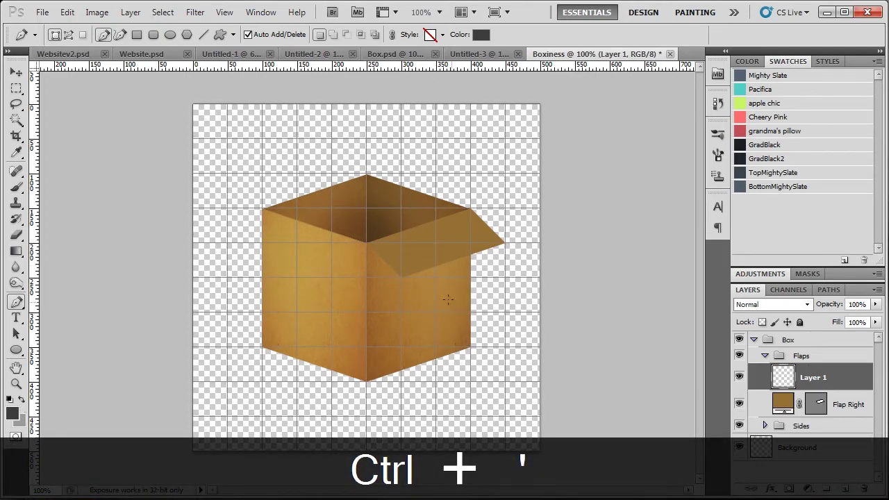
Set the foreground colour to a slightly lighter brown sampled from the box.
click(12, 412)
click(409, 258)
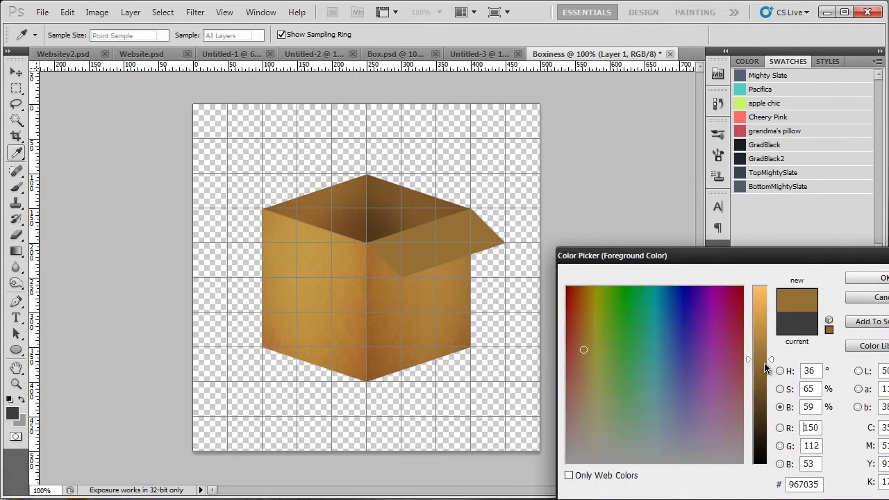
drag(766, 368, 765, 350)
click(866, 277)
Draw the left flap shape angling out from the box's left top edge.
key(p)
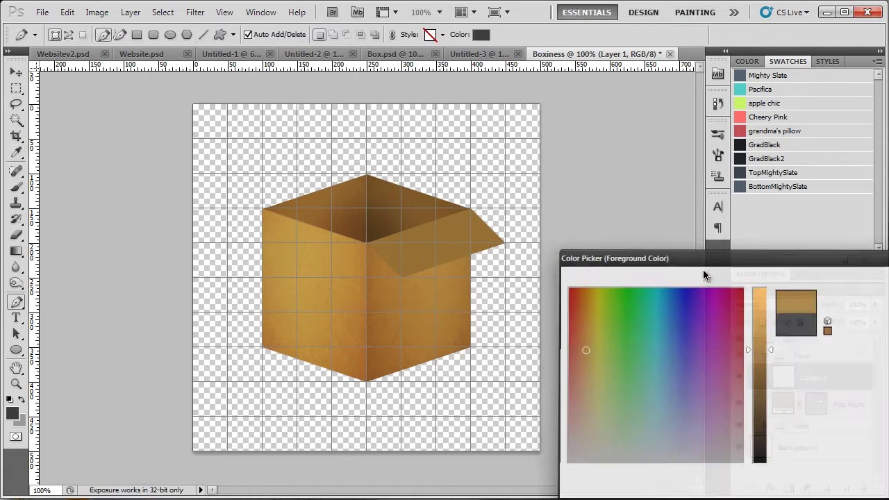
click(367, 243)
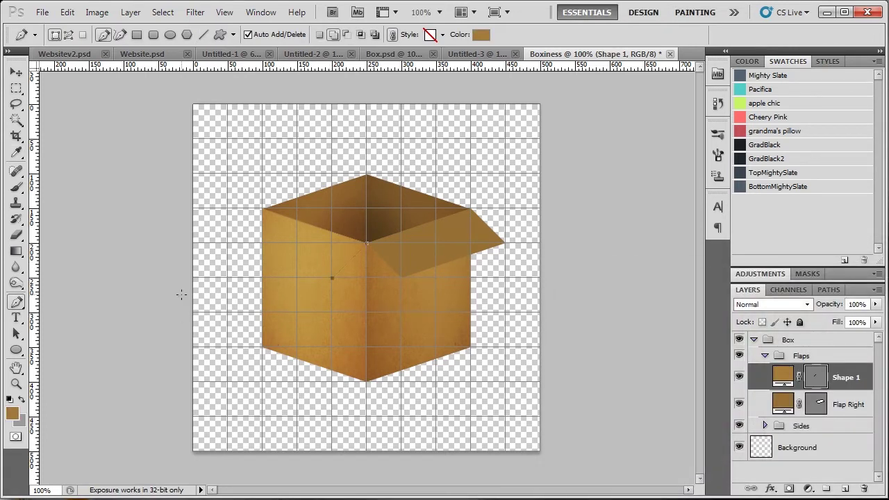
click(228, 244)
click(262, 207)
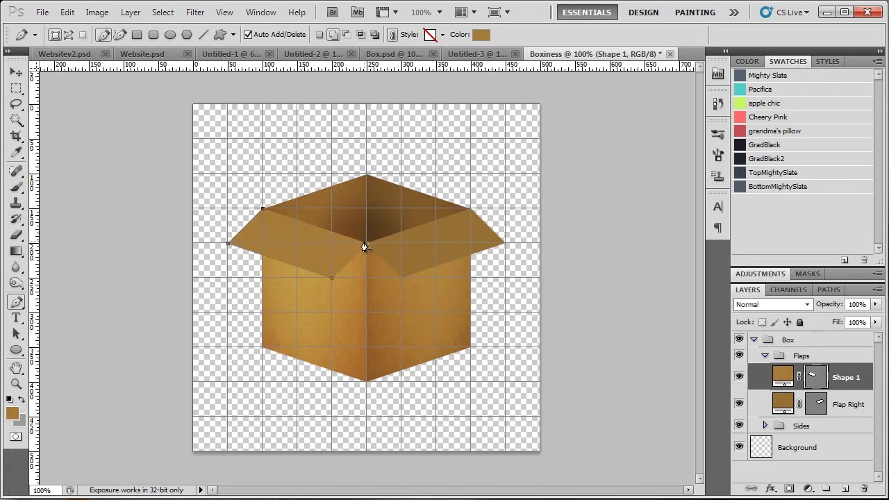
click(366, 245)
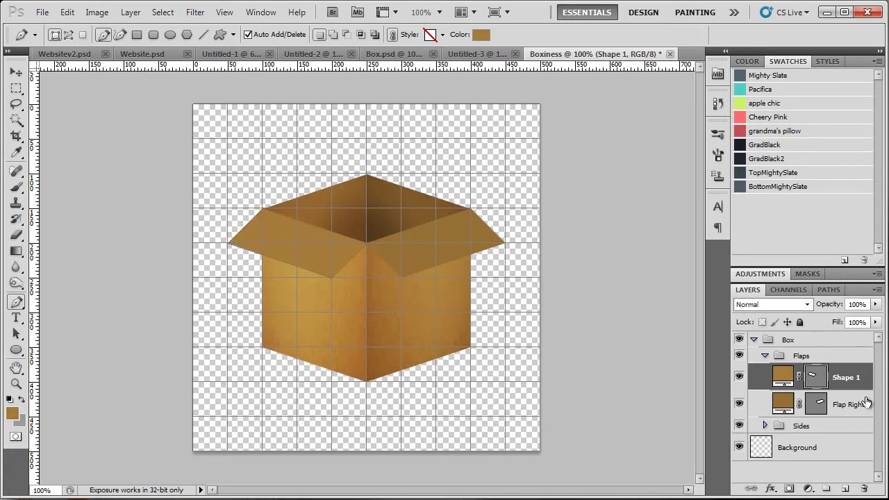
Rename the new shape layer 'Flap Left' and add an empty layer above it.
double_click(847, 377)
text(Fla)
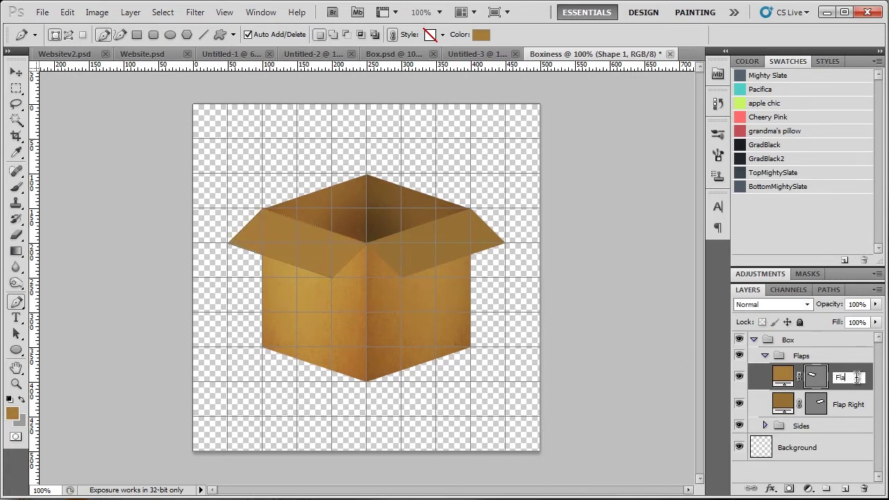
text(p Left)
key(Return)
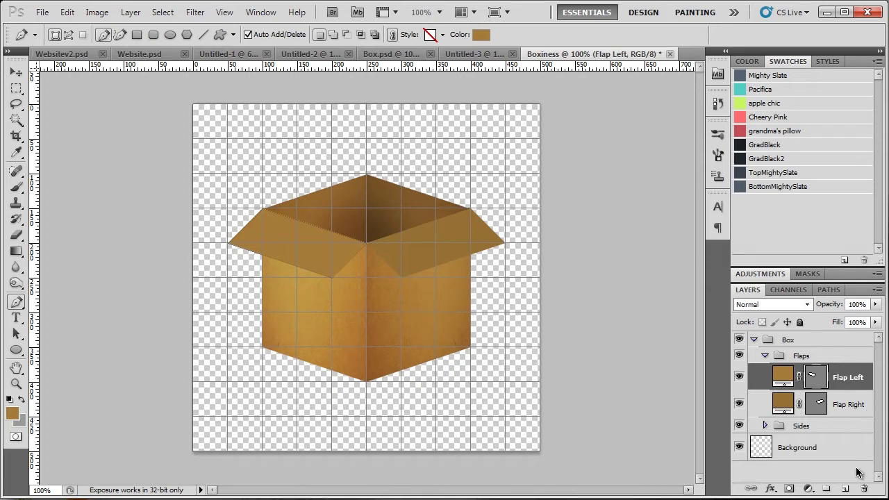
click(844, 489)
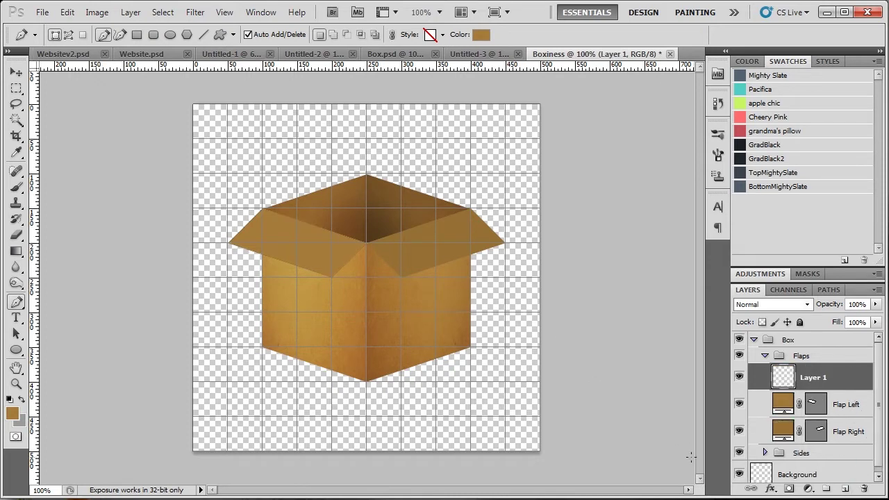
Name the empty layer 'Flap B Left' and draw the back-left flap from the rear rim.
double_click(814, 378)
text(Flap B Left)
key(Return)
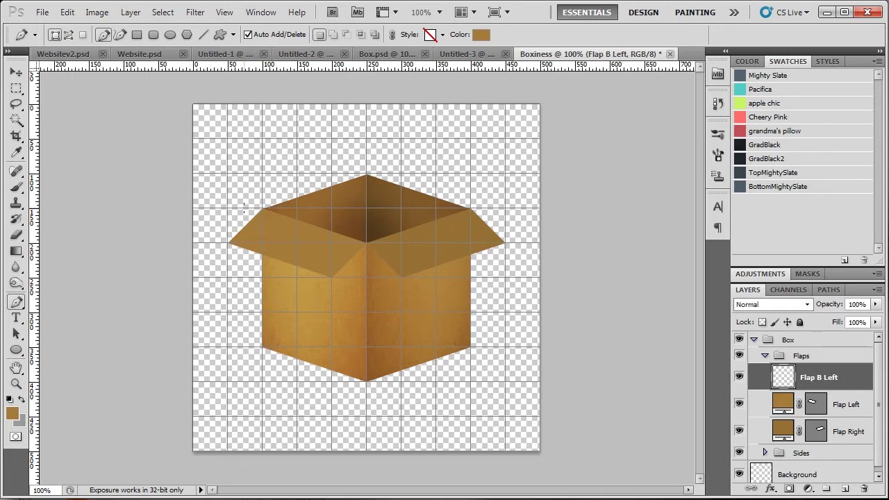
click(260, 210)
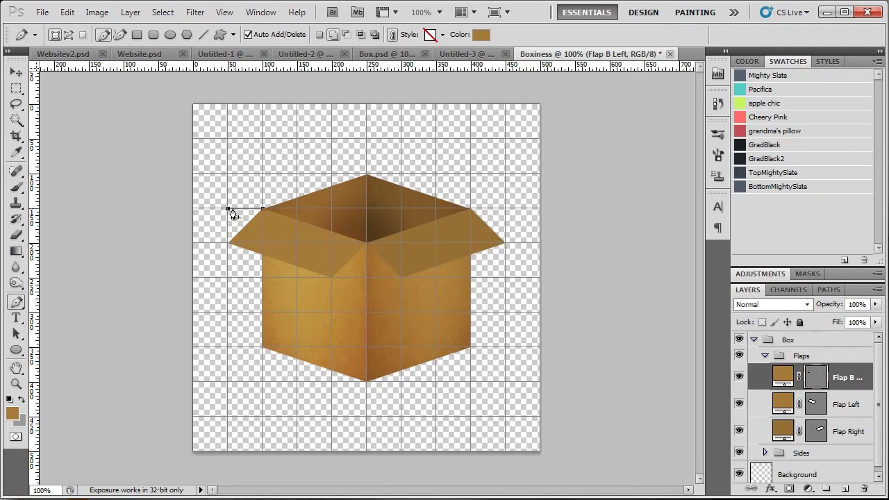
click(332, 174)
click(367, 174)
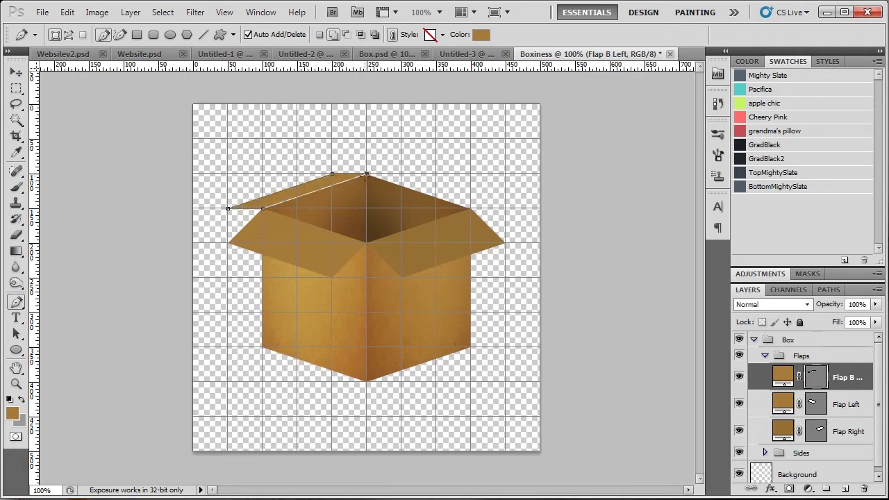
key(ctrl+z)
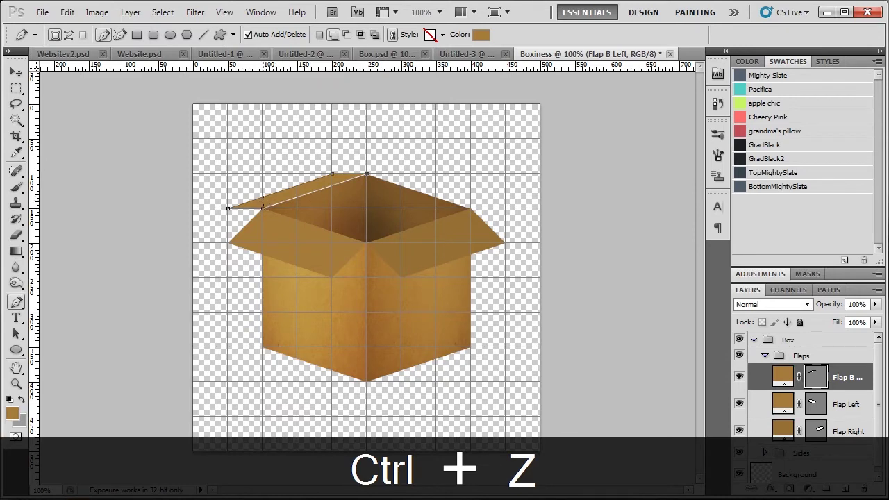
key(Return)
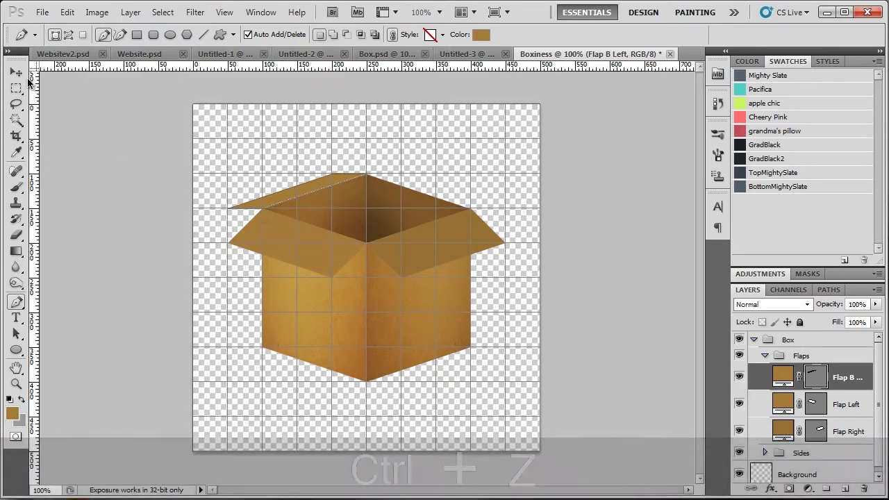
click(17, 73)
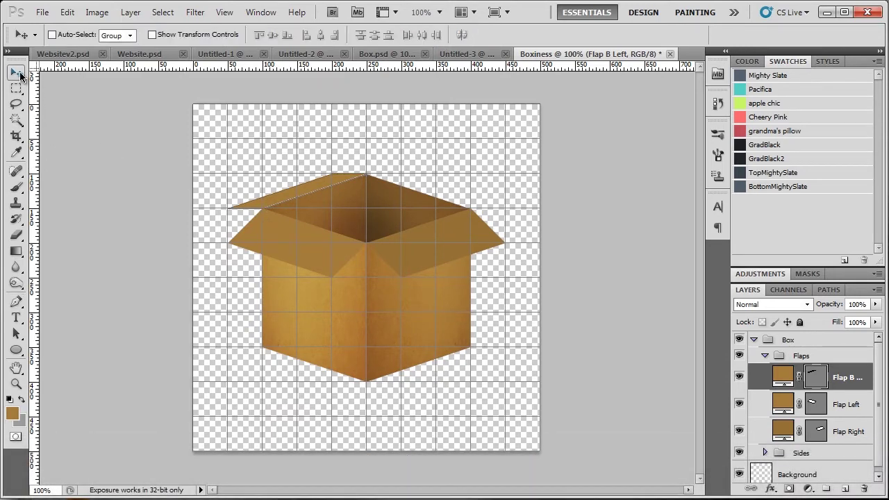
Duplicate Flap B Left as 'Flap B Right', then delete that copy.
key(ctrl+j)
double_click(847, 376)
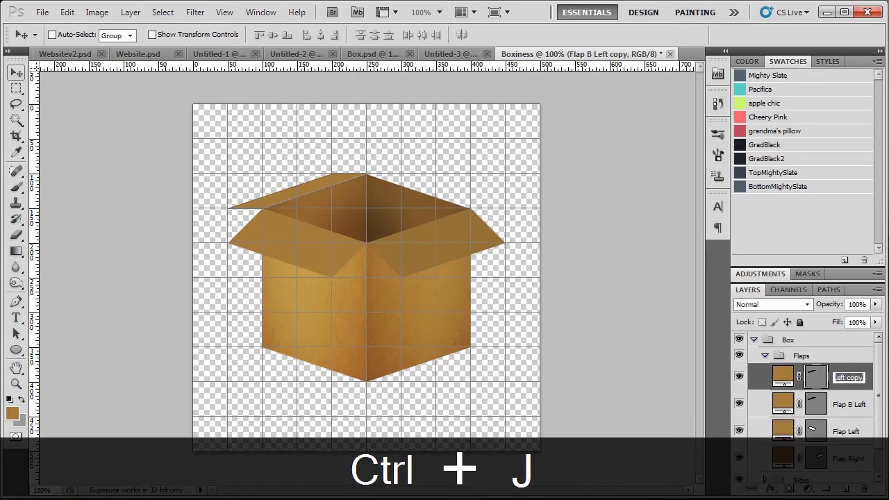
text(Flap)
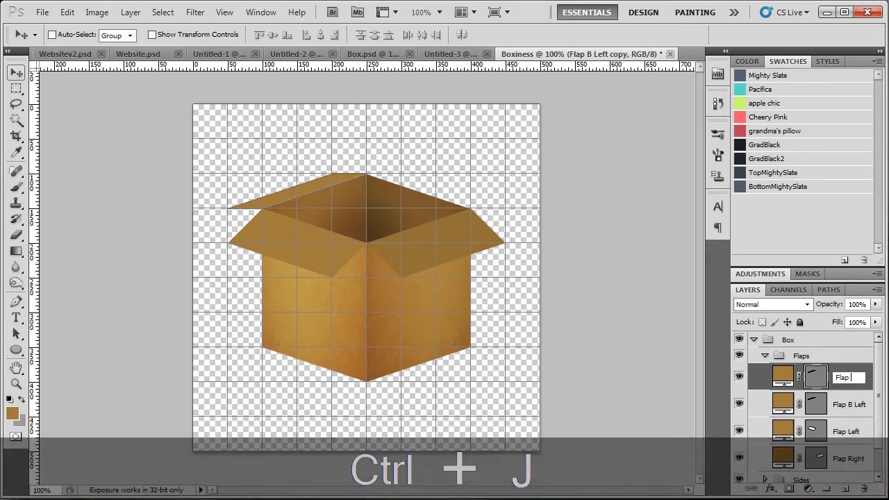
text( B Right)
key(Return)
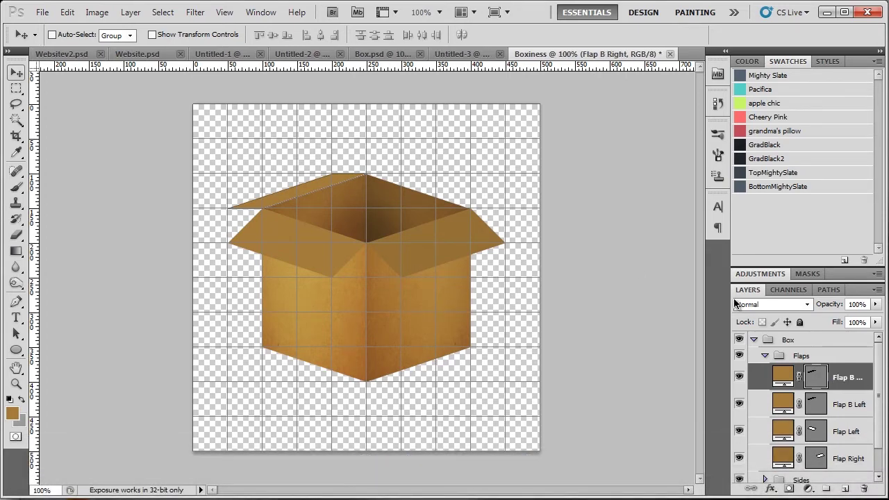
ctrl+click(821, 379)
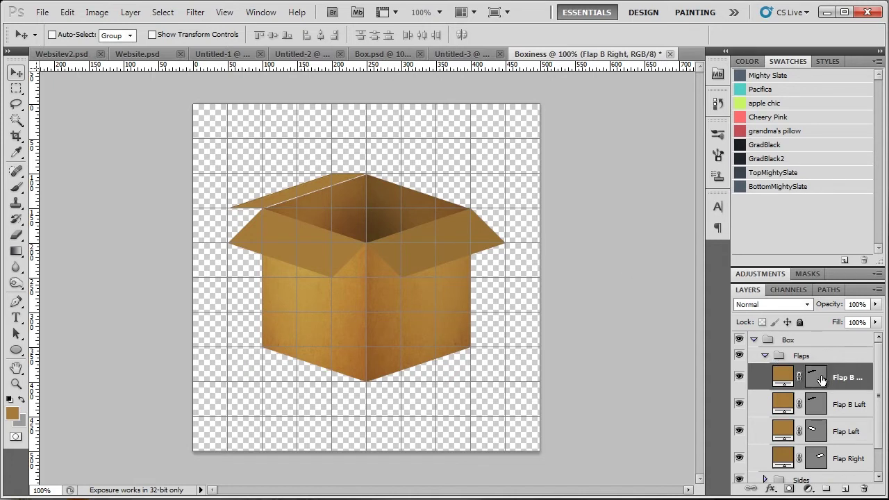
key(Delete)
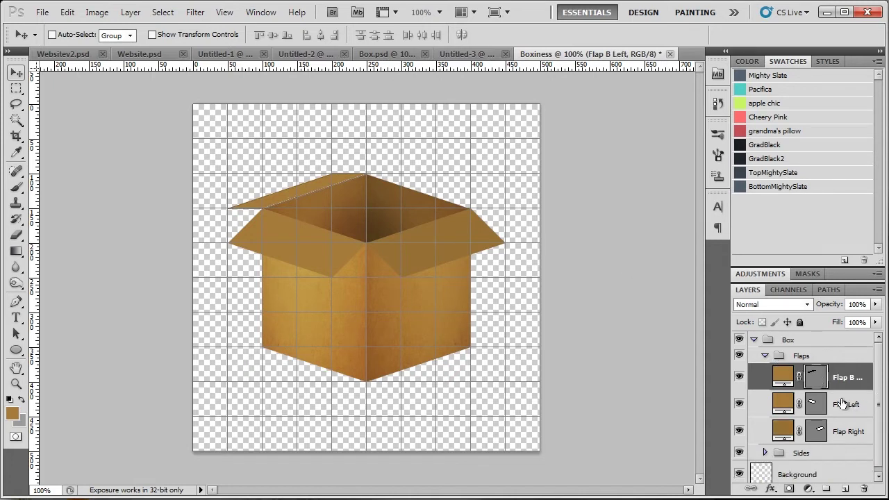
Add a new empty layer named 'Flap B Right' above Flap B Left.
click(844, 488)
double_click(815, 376)
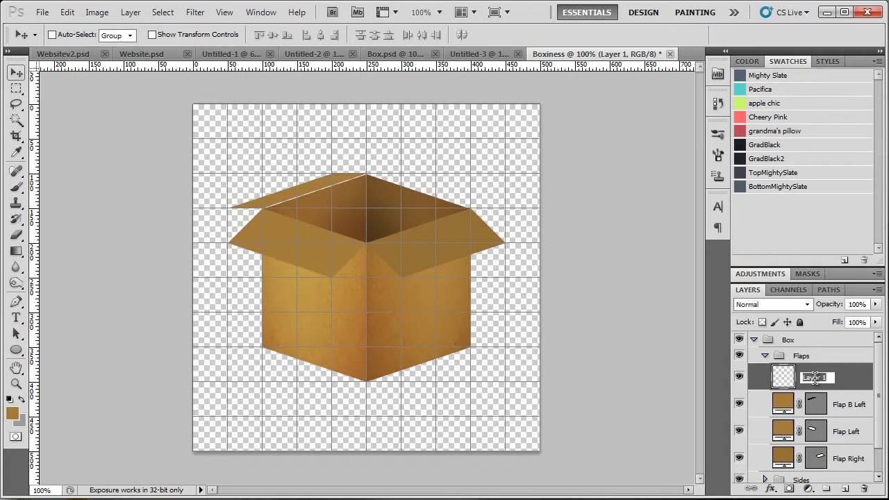
text(Flap B Right)
key(Return)
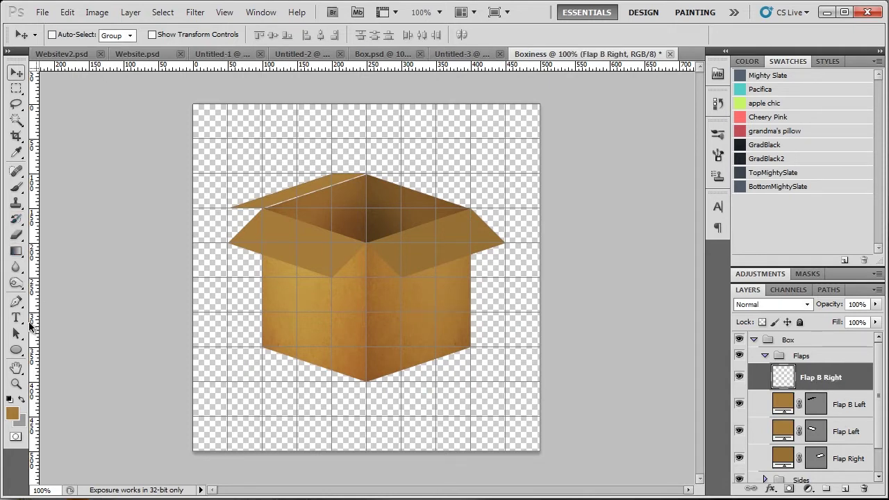
Draw the back-right flap shape from the box's rear top corner.
click(16, 301)
click(366, 174)
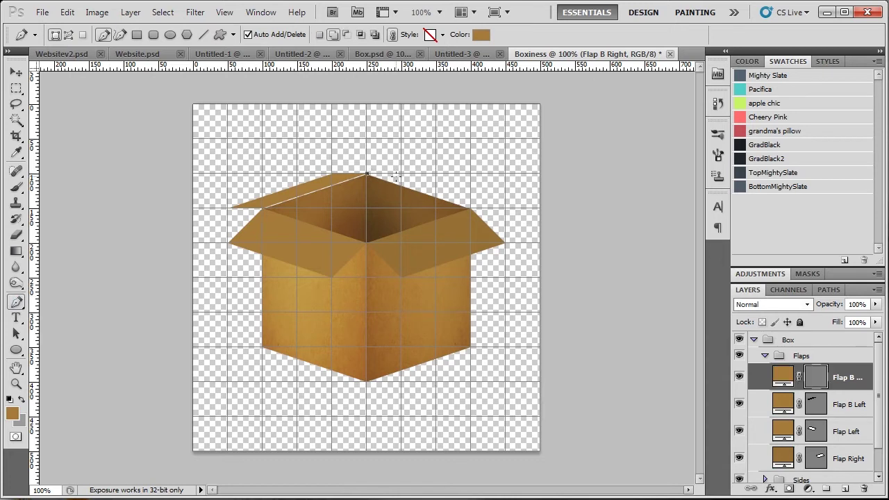
click(401, 174)
click(507, 175)
key(ctrl+z)
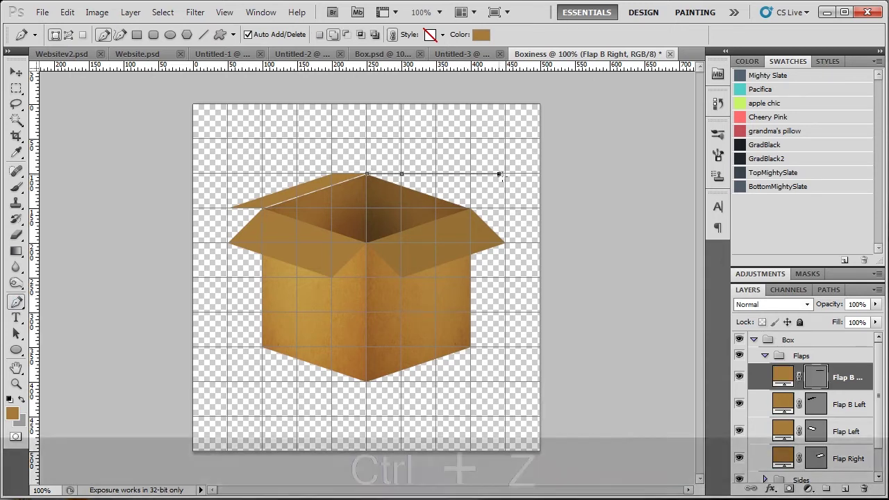
click(505, 208)
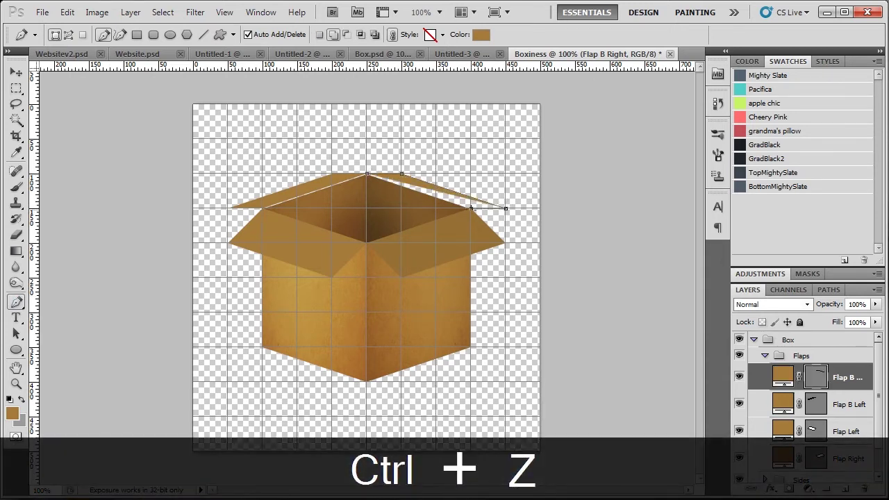
click(470, 208)
click(365, 173)
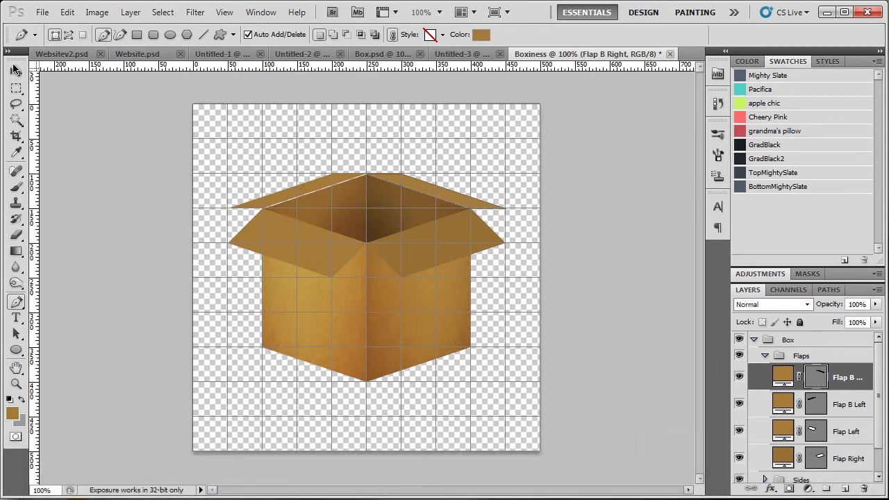
Hide the canvas grid and select the Flap B Right layer.
click(16, 72)
click(864, 406)
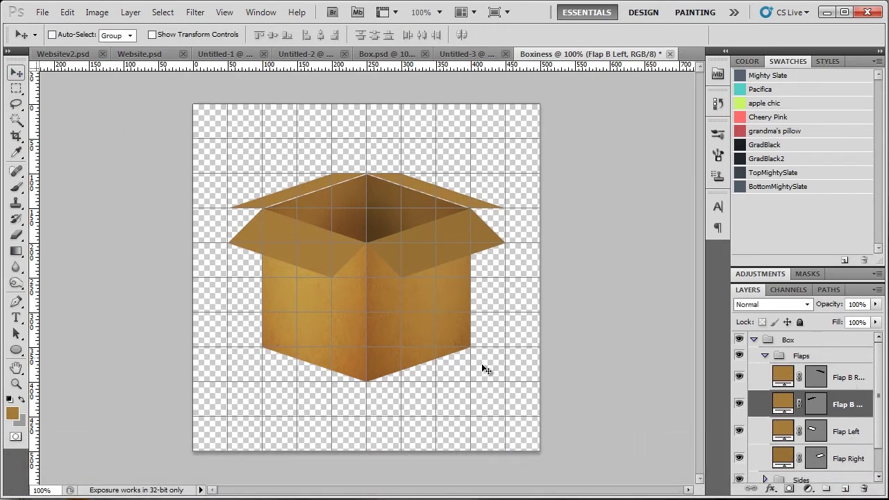
key(ctrl+numbersign)
key(ctrl+apostrophe)
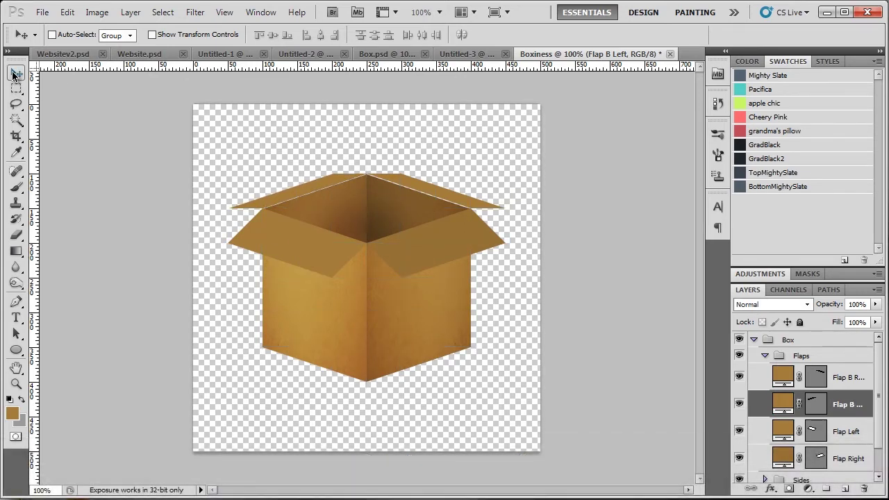
click(849, 378)
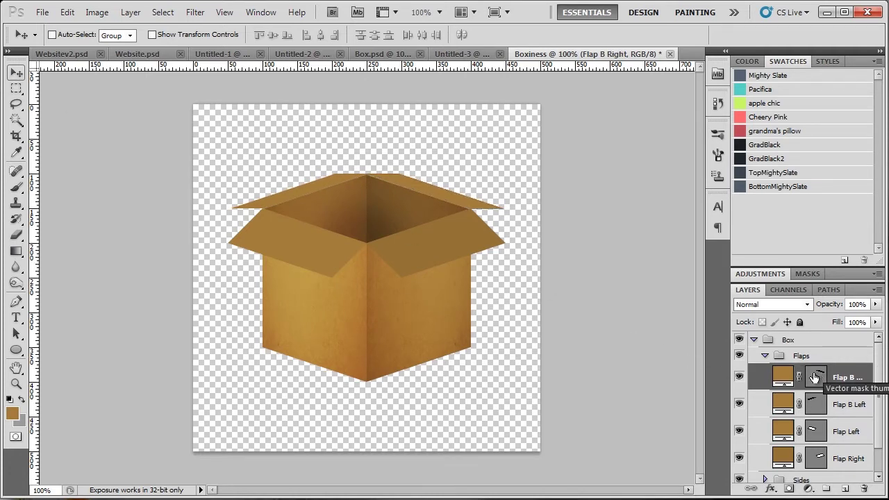
Lighten the Flap Left brown and darken the Flap Right fill slightly.
double_click(790, 430)
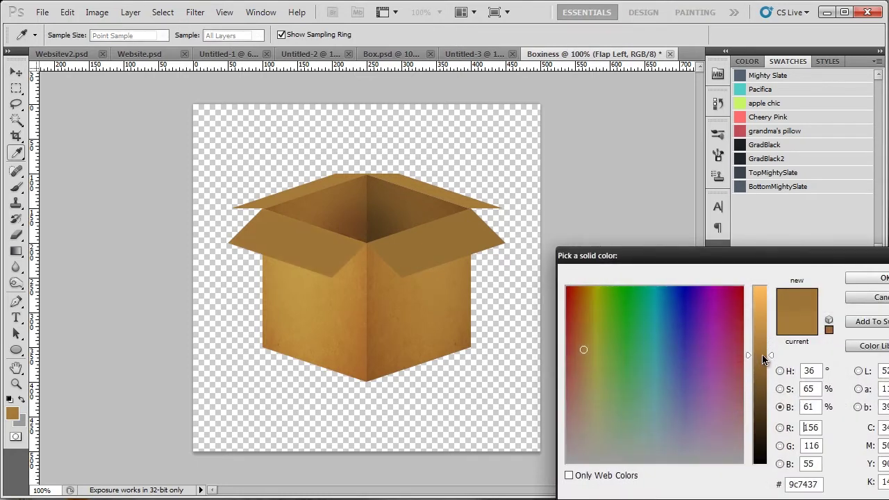
drag(762, 354, 759, 345)
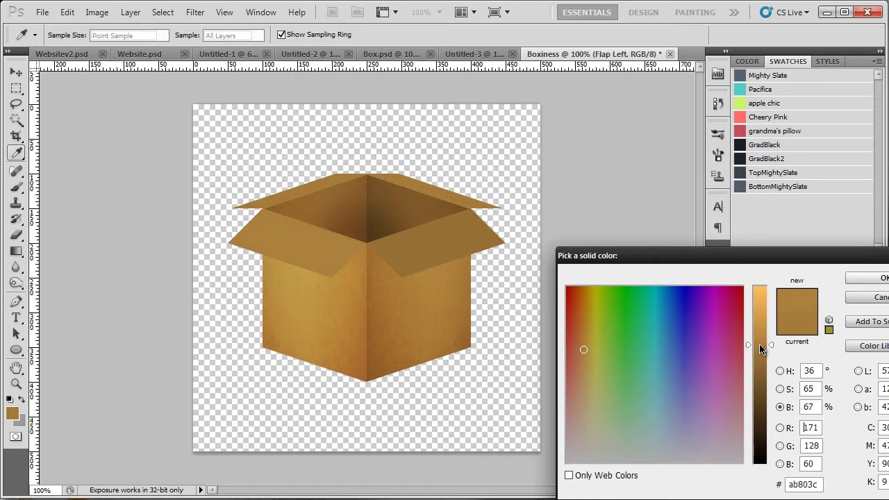
click(880, 279)
click(859, 457)
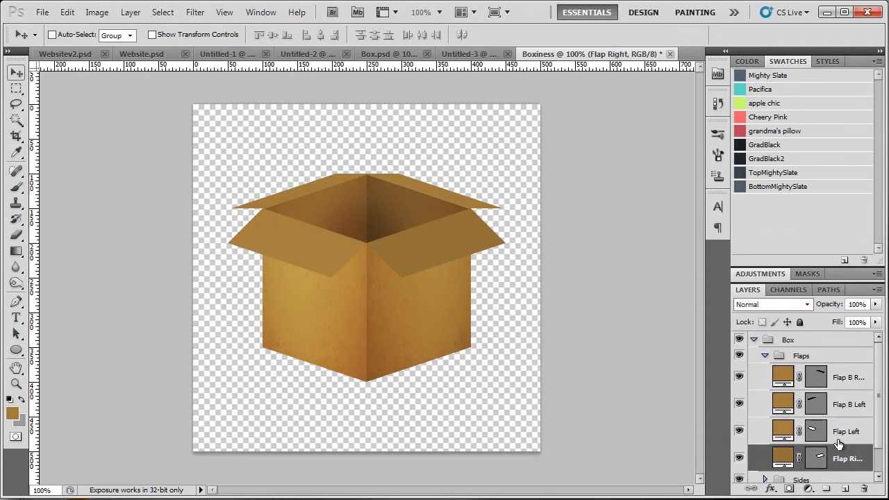
double_click(838, 445)
click(808, 175)
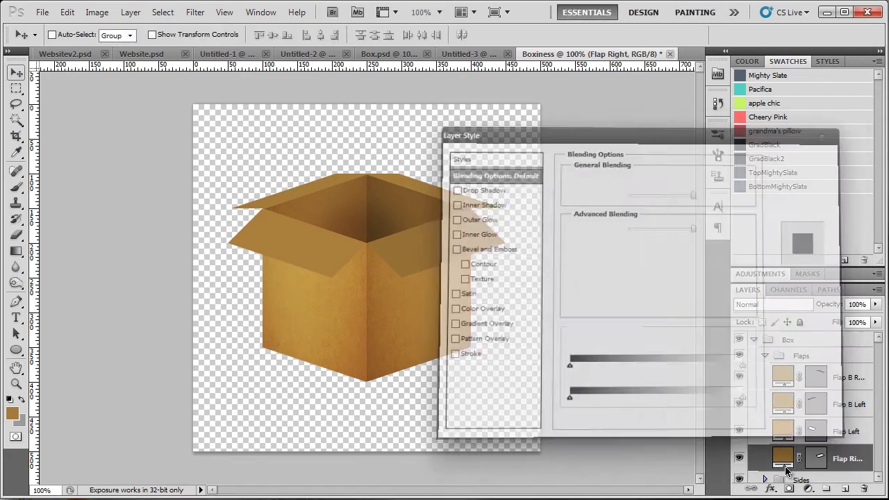
double_click(782, 457)
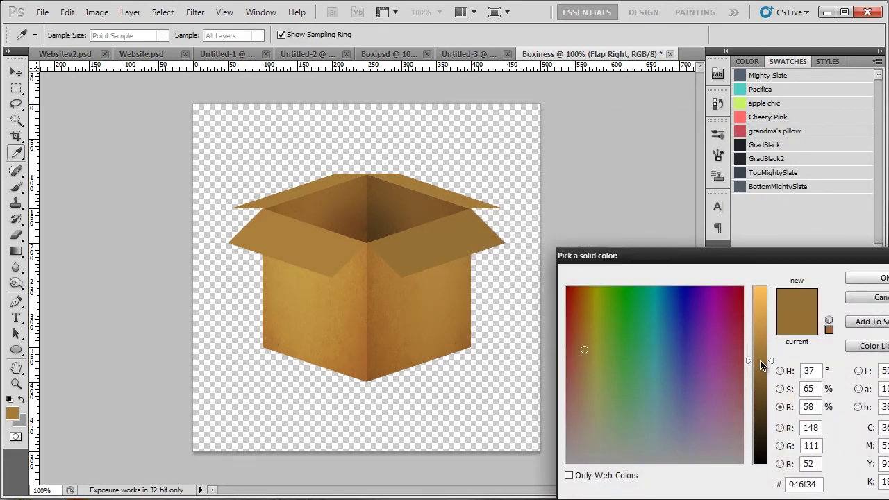
drag(761, 365, 761, 367)
click(883, 275)
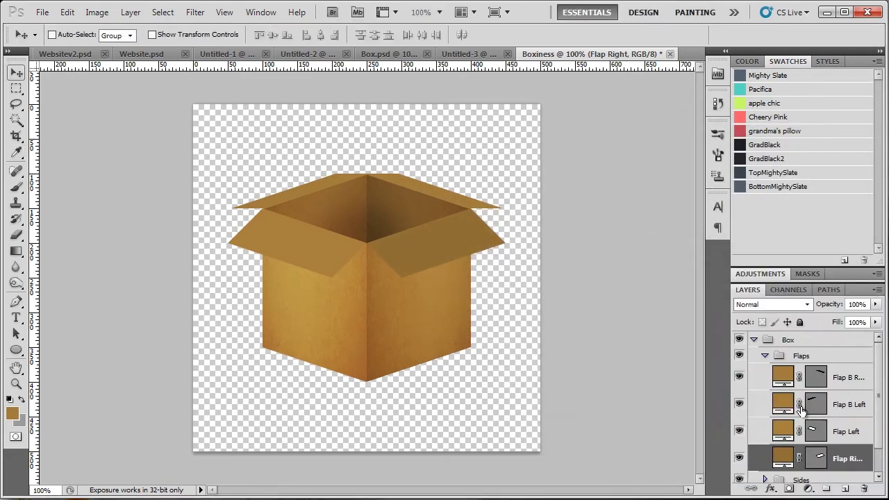
Darken both back flaps, Flap B Right to #76582a, then collapse the Flaps group.
double_click(768, 399)
drag(767, 397, 757, 366)
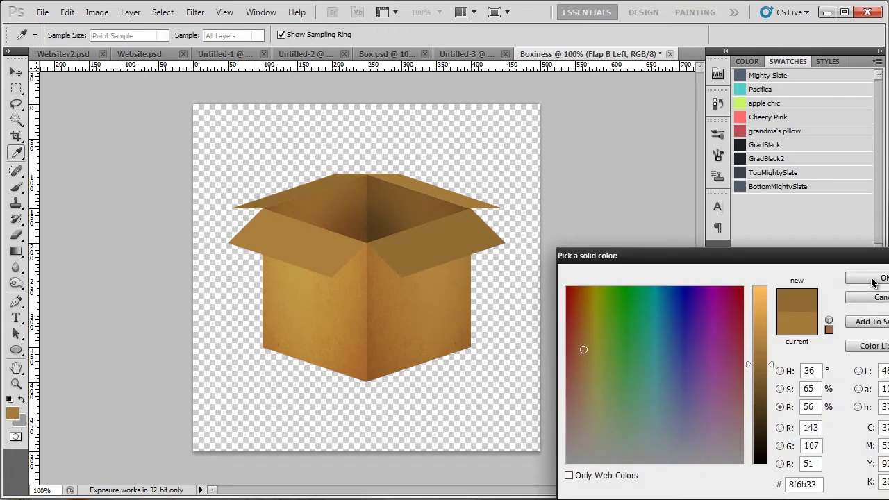
click(869, 278)
click(785, 375)
double_click(785, 376)
drag(755, 356, 758, 387)
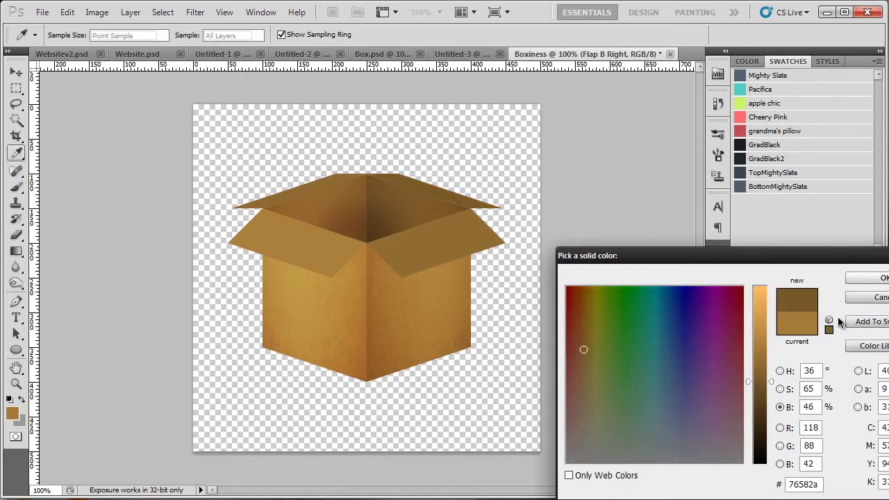
click(876, 277)
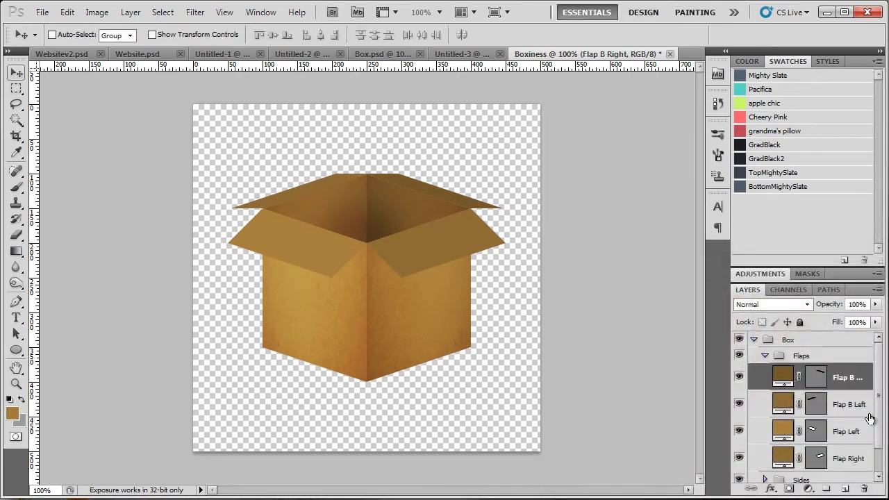
double_click(773, 402)
drag(757, 364, 759, 371)
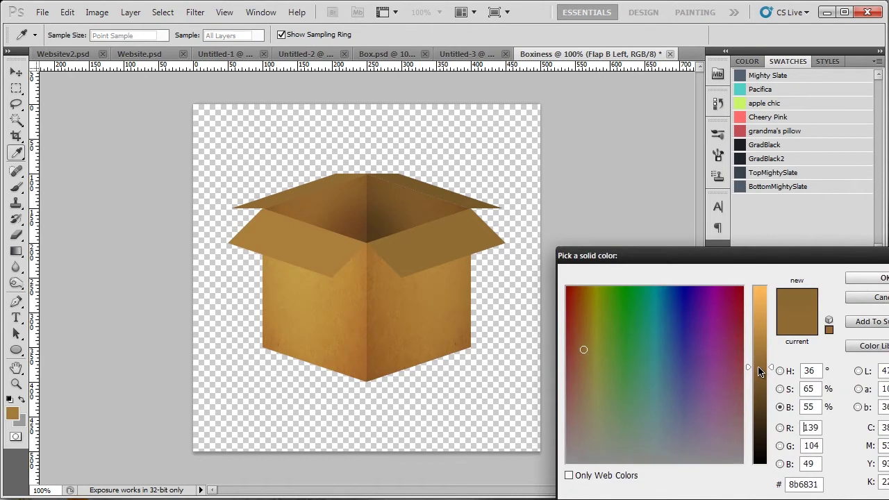
click(864, 280)
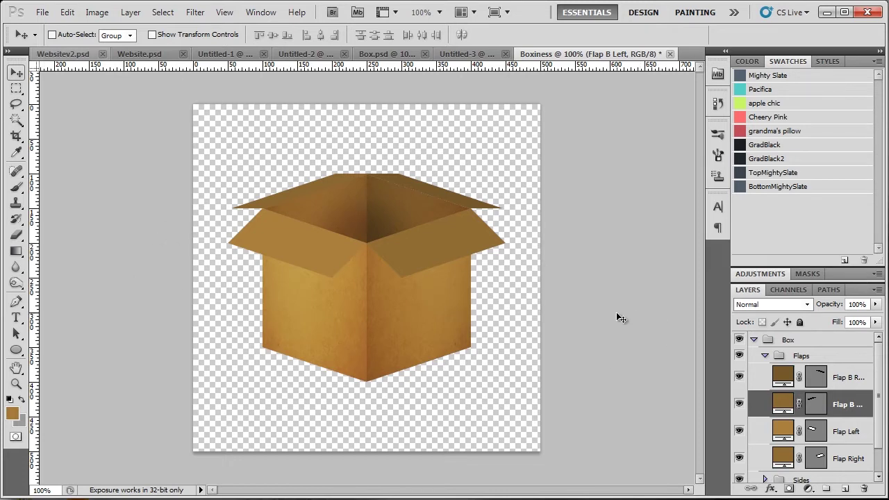
click(764, 355)
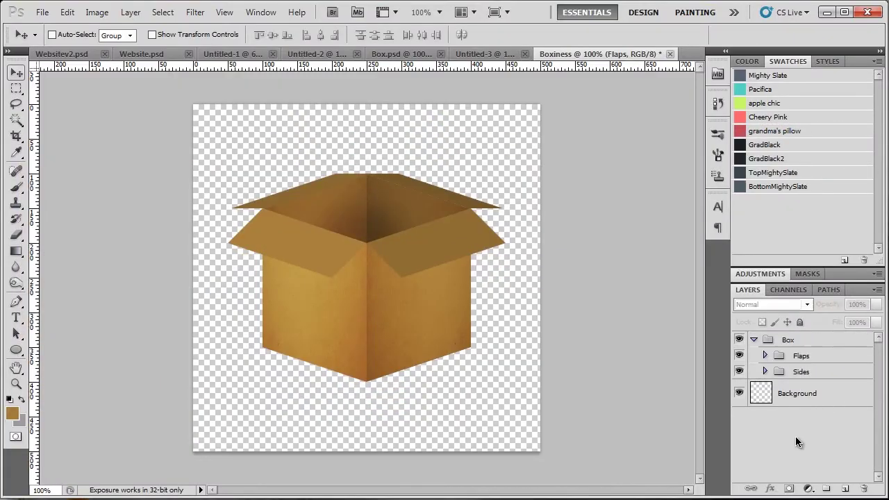
Paste the cardboard texture and scale it to about 72% over the box.
key(ctrl+v)
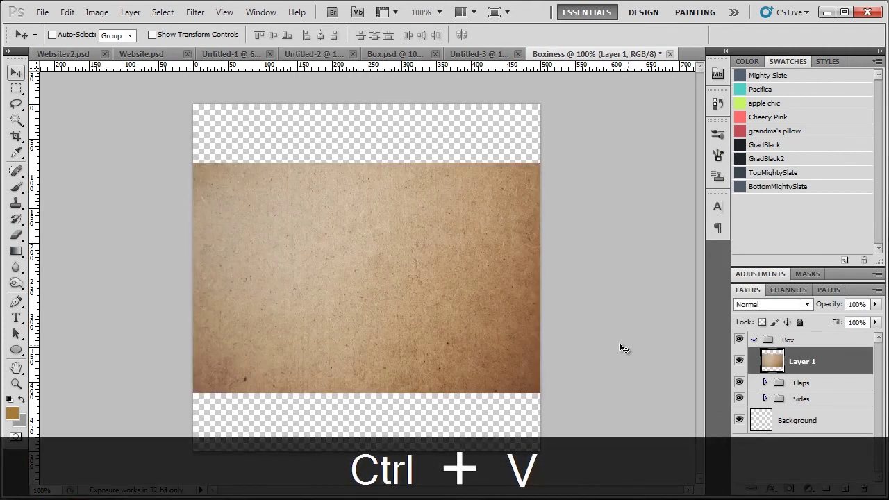
key(ctrl+t)
drag(536, 390, 444, 327)
drag(373, 286, 433, 311)
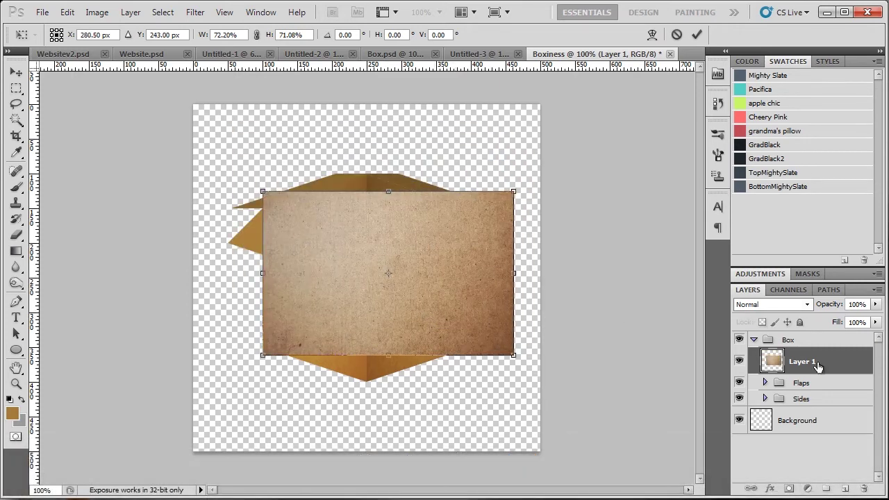
key(Return)
Rename the texture 'Flaps Texture', place it in Flaps above Flap Right, and nudge it right.
double_click(802, 362)
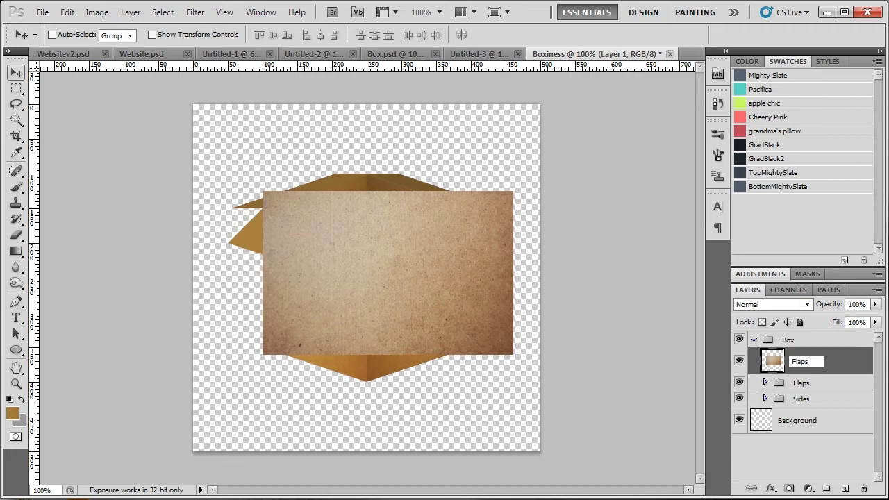
text(Flaps Texture)
key(Return)
drag(841, 358, 778, 364)
click(766, 356)
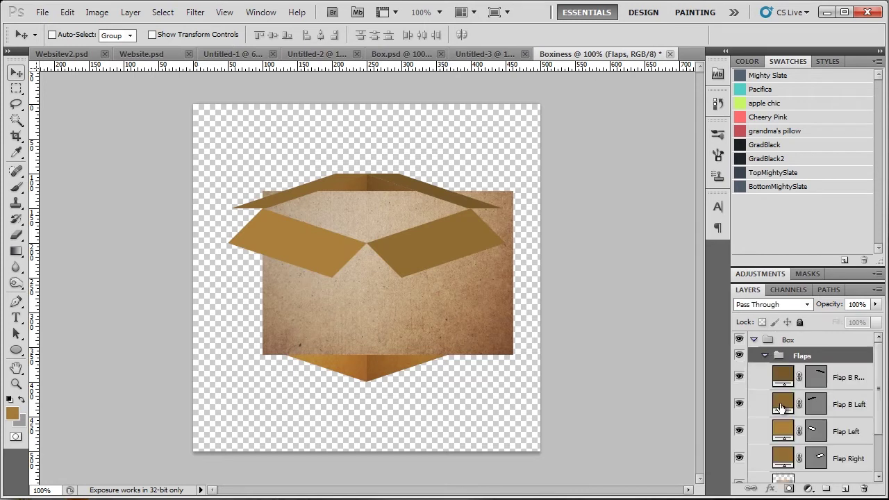
scroll(867, 397, down, 2)
drag(836, 454, 840, 425)
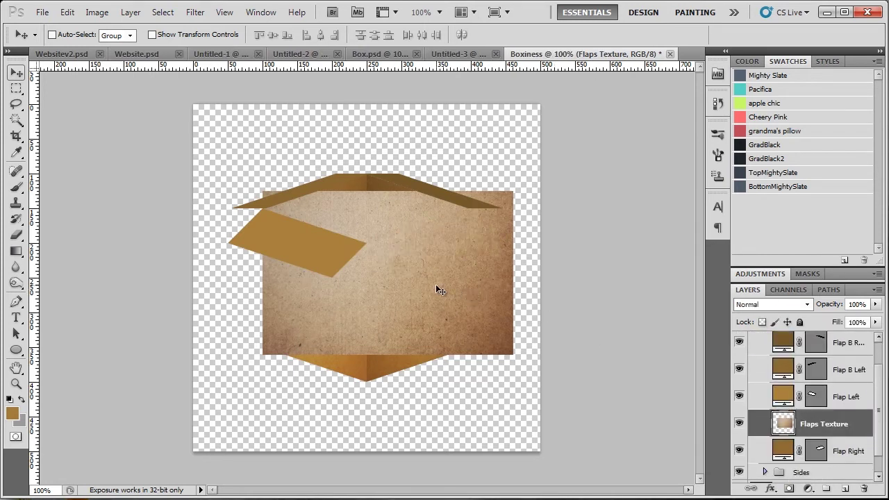
mouse_move(439, 290)
mouse_down()
mouse_move(412, 341)
mouse_move(443, 378)
mouse_move(466, 300)
mouse_move(447, 292)
mouse_up()
Distort the Flaps Texture so its four corners fit onto the right flap.
key(ctrl+t)
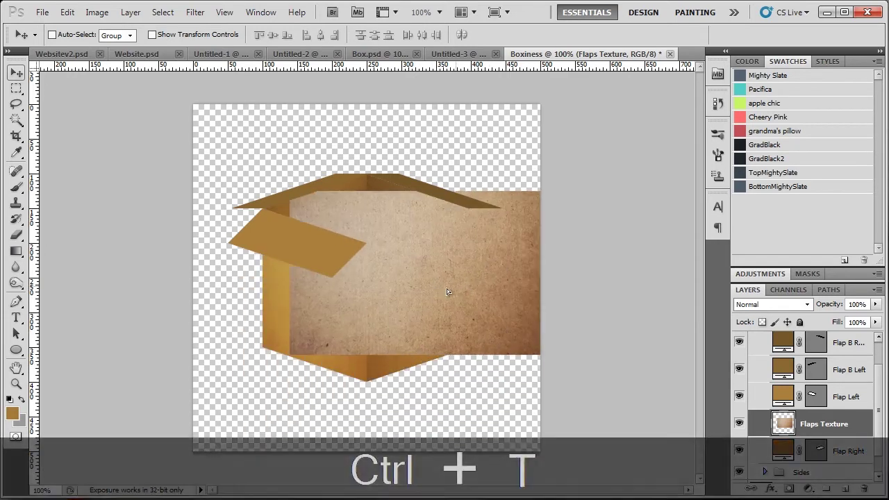
right_click(383, 304)
click(447, 384)
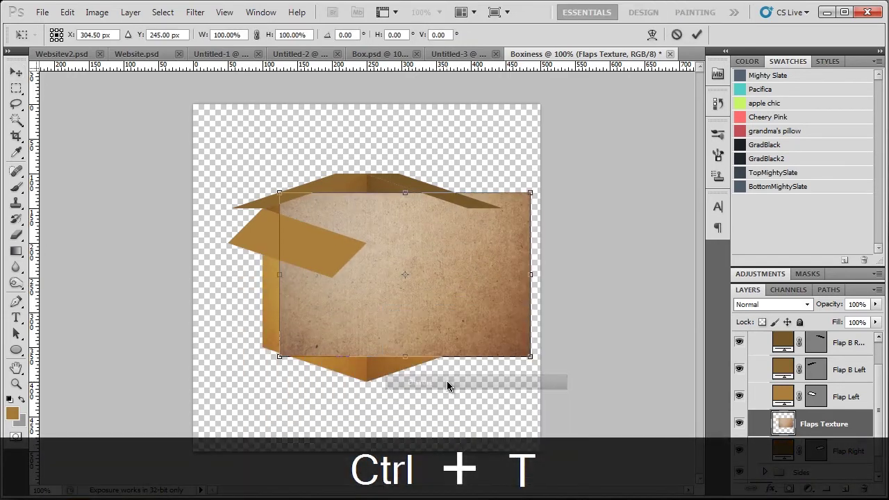
key(ctrl+apostrophe)
drag(532, 193, 470, 209)
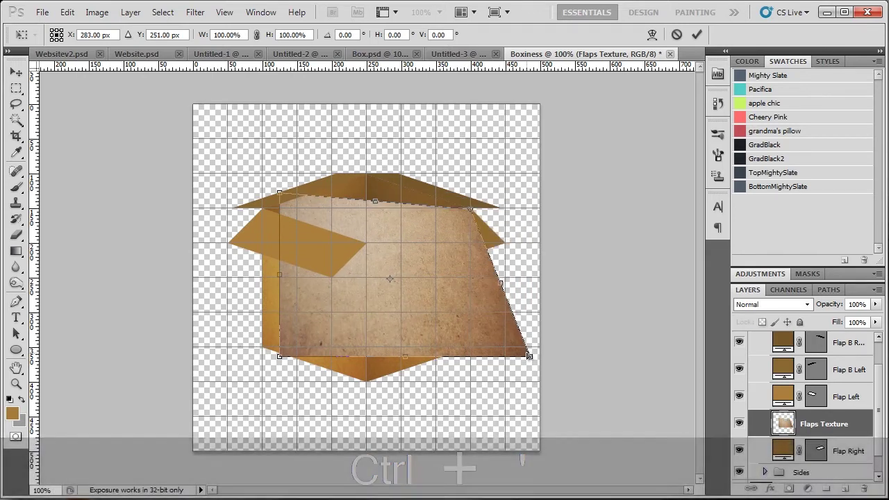
drag(530, 356, 509, 248)
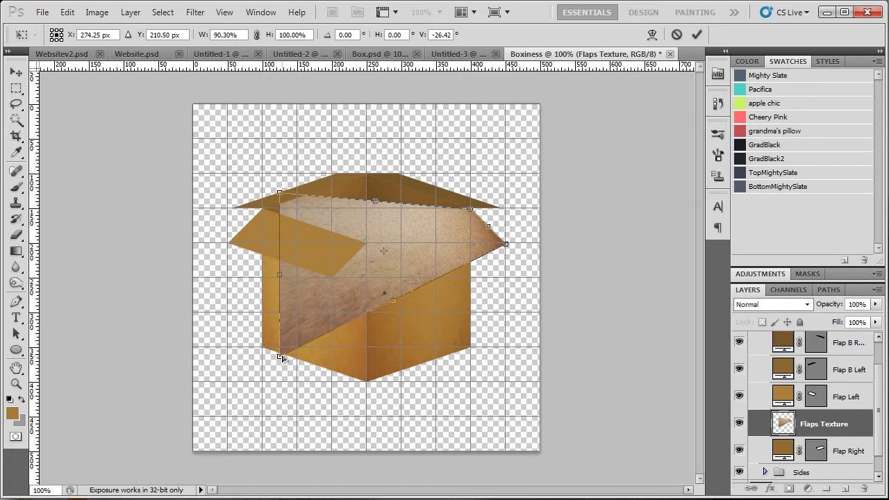
drag(281, 358, 410, 281)
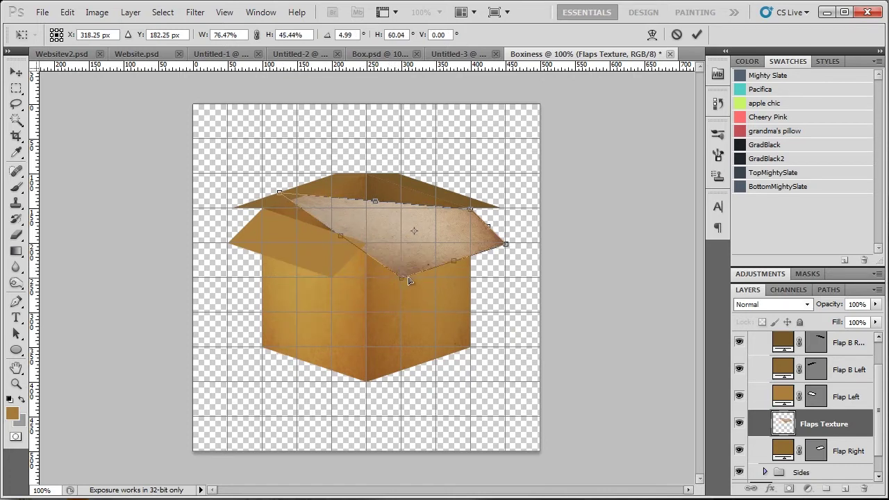
drag(280, 193, 372, 243)
key(Return)
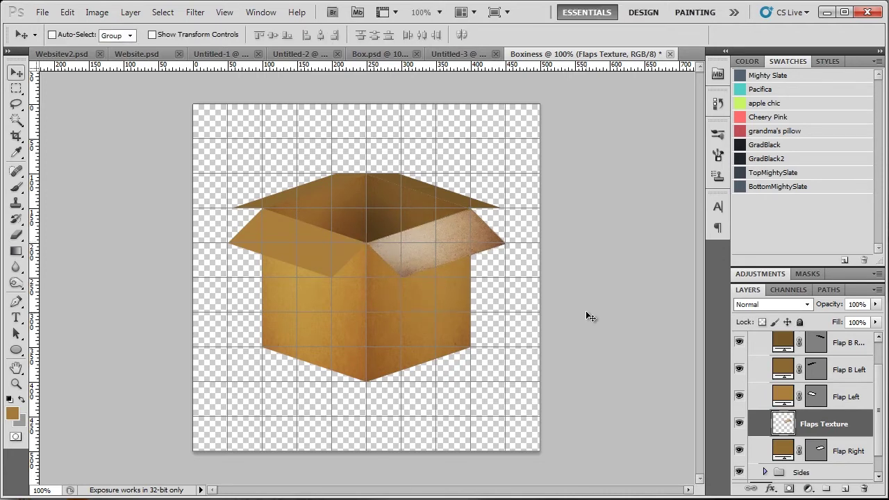
Duplicate the texture above Flap Left, move it onto the left flap and flip it horizontally.
mouse_move(826, 425)
mouse_down()
mouse_move(831, 394)
mouse_move(822, 423)
mouse_up()
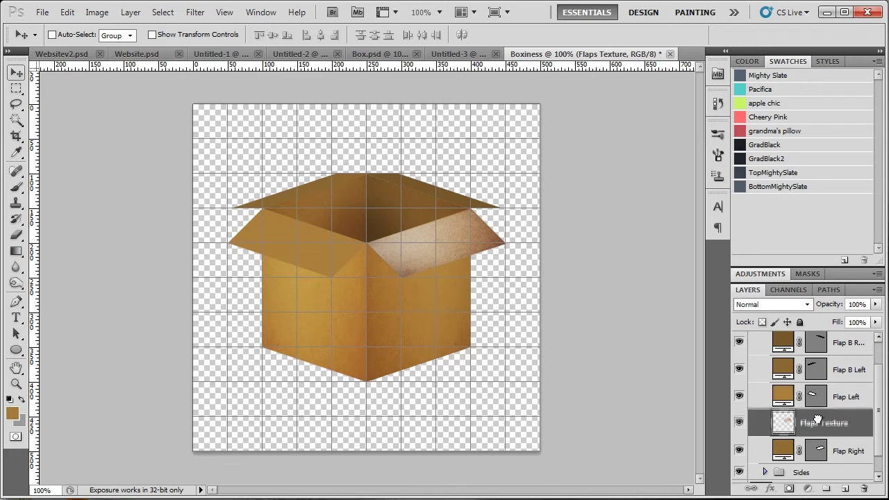
right_click(821, 427)
key(Escape)
key(ctrl+j)
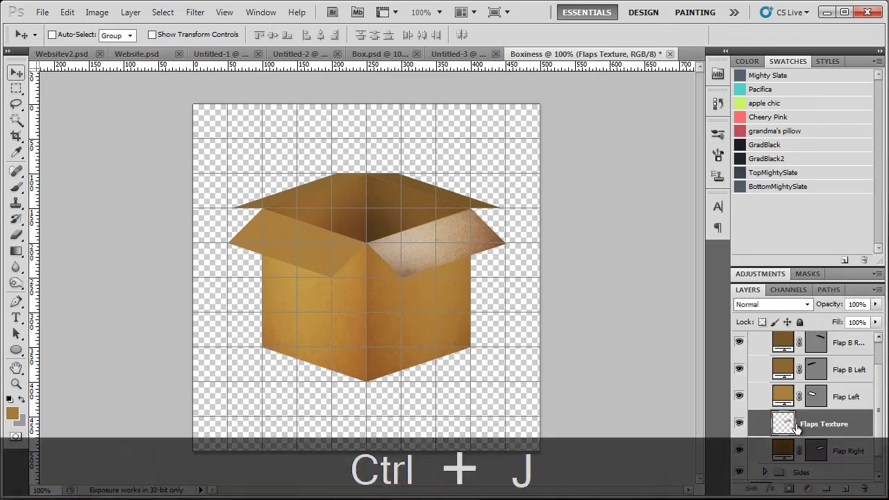
drag(822, 425, 815, 383)
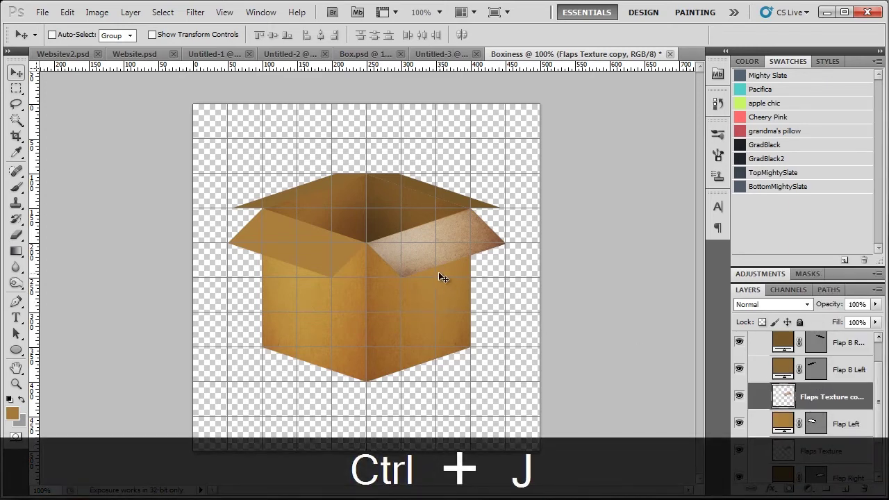
drag(432, 250, 287, 249)
click(67, 12)
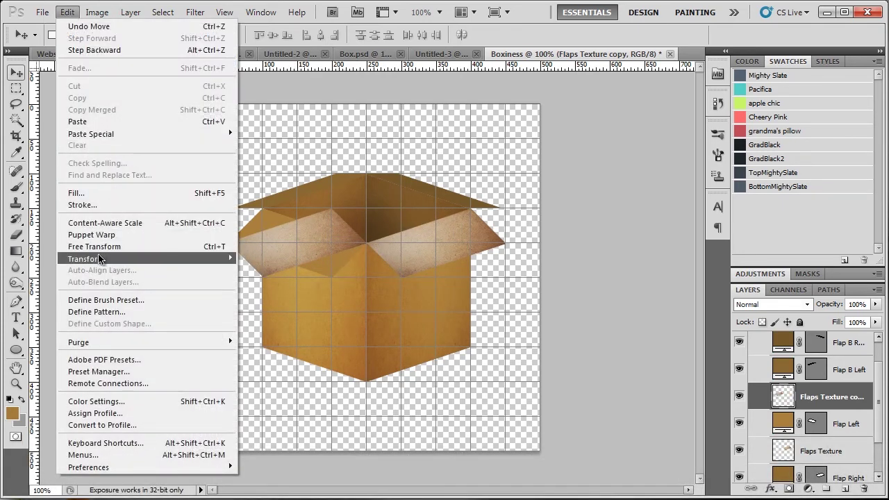
mouse_move(102, 263)
click(266, 395)
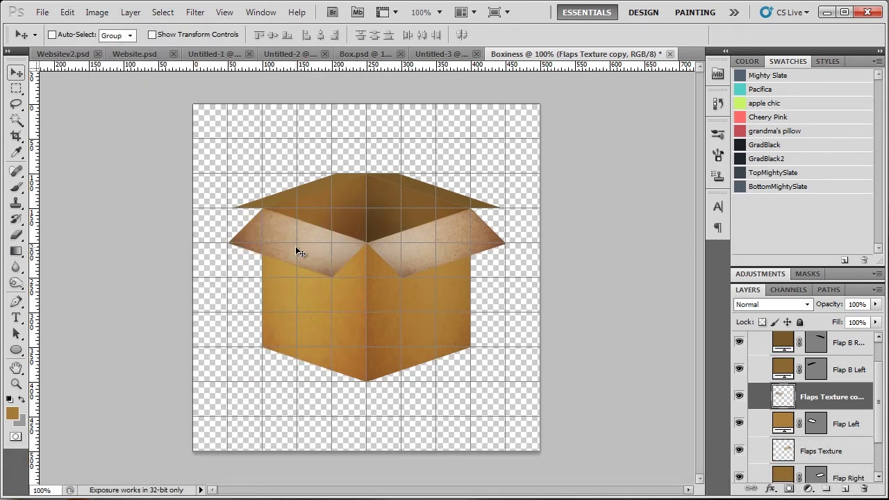
key(ctrl+apostrophe)
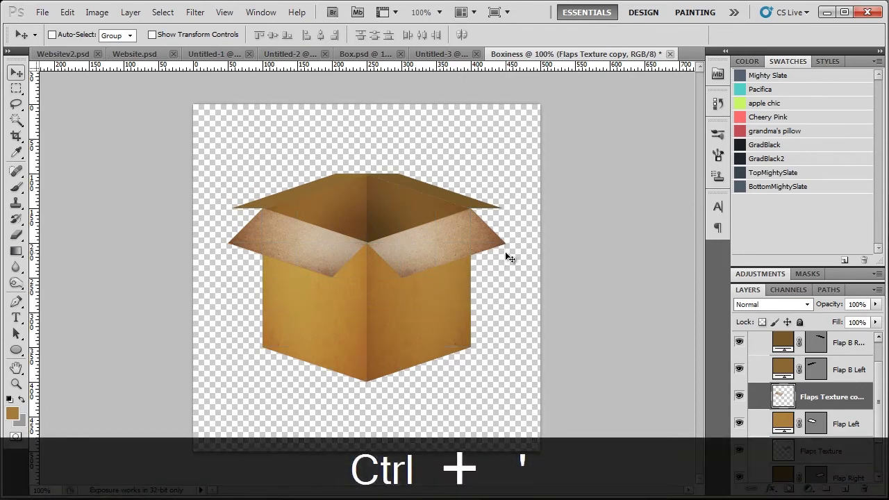
key(ctrl+apostrophe)
scroll(874, 352, up, 2)
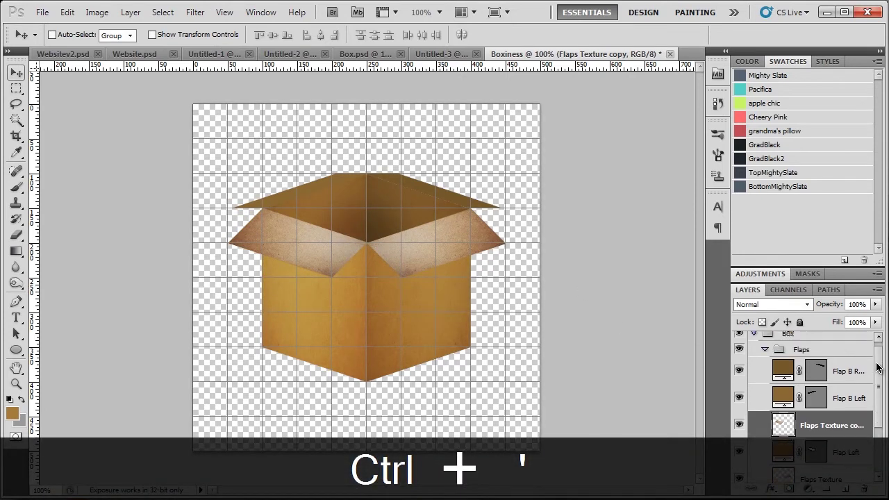
Paste another cardboard texture as a layer above Flap B Left and name it 'Flaps B'.
key(ctrl+v)
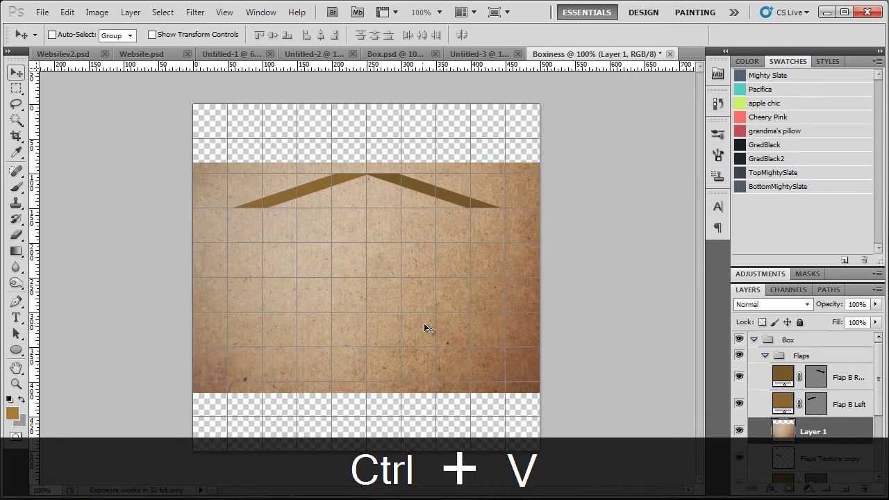
drag(826, 439, 817, 407)
double_click(813, 404)
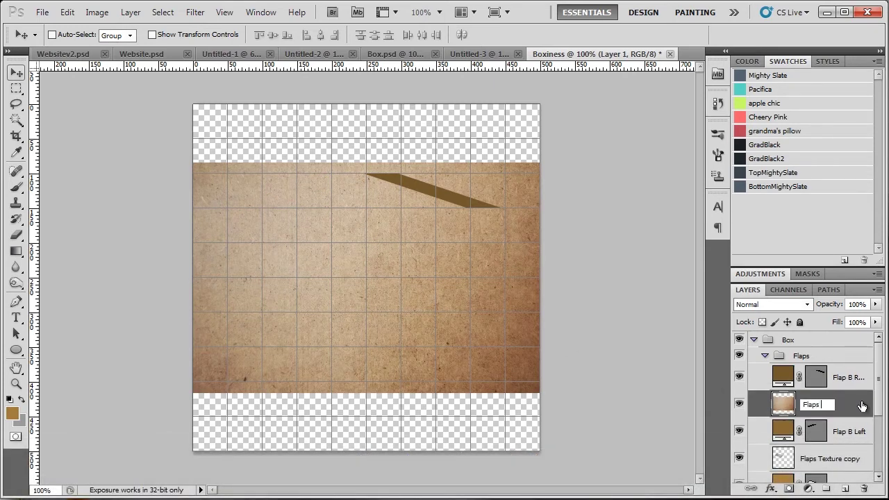
text(Flaps B)
key(Return)
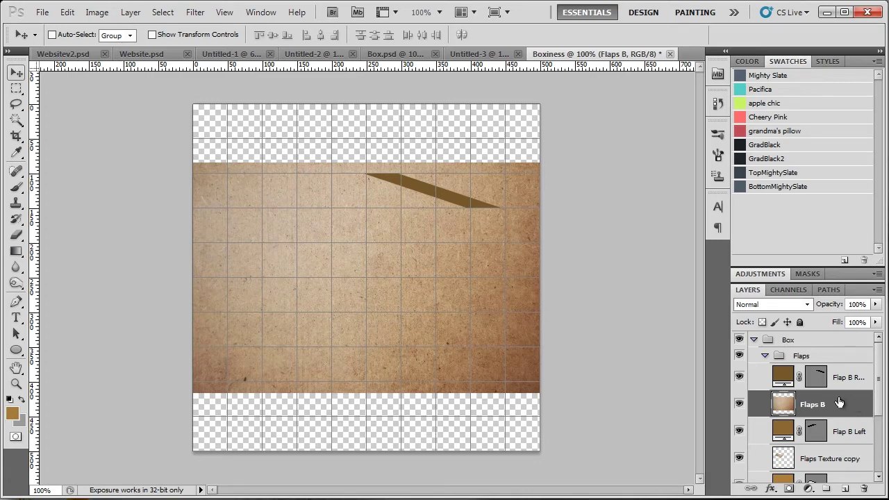
Scale the Flaps B texture to about 62% and skew its corners onto the back-left flap.
key(ctrl+t)
right_click(420, 276)
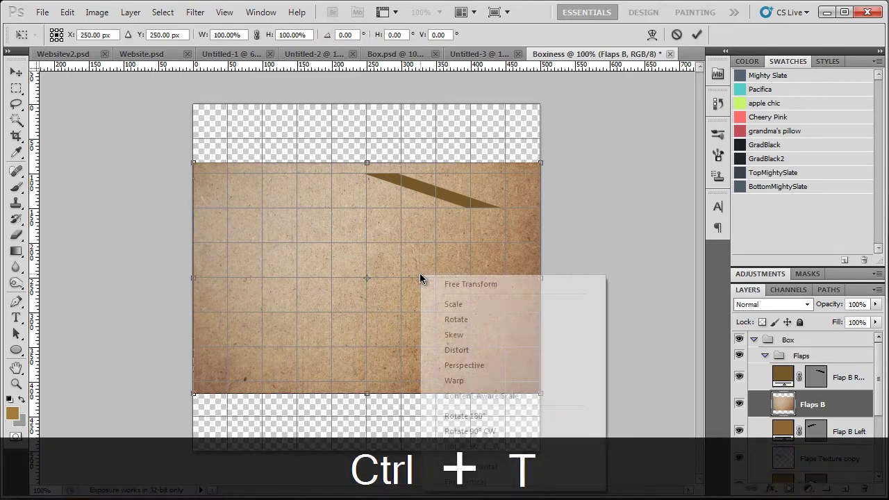
click(458, 305)
drag(540, 393, 410, 310)
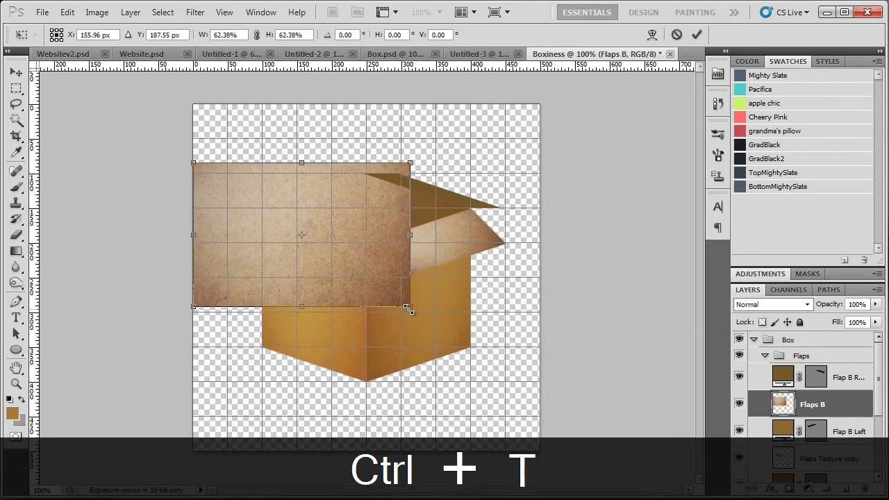
drag(353, 273, 358, 297)
right_click(359, 245)
click(403, 306)
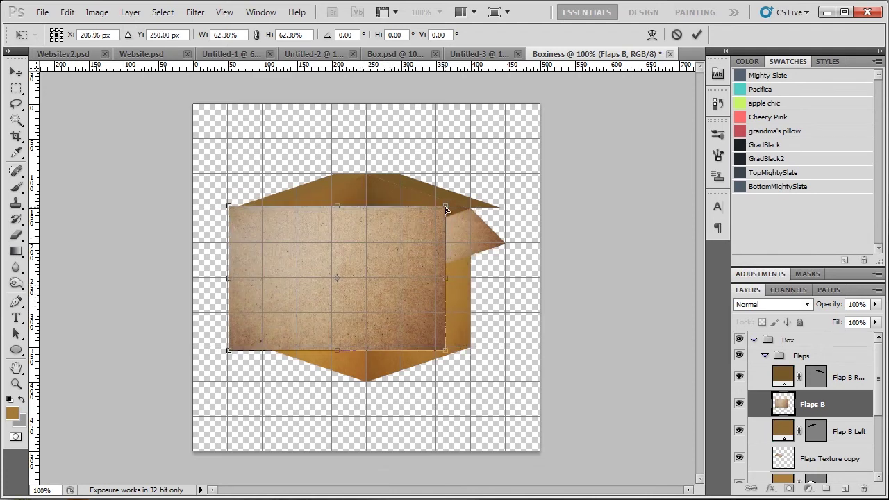
drag(445, 206, 333, 175)
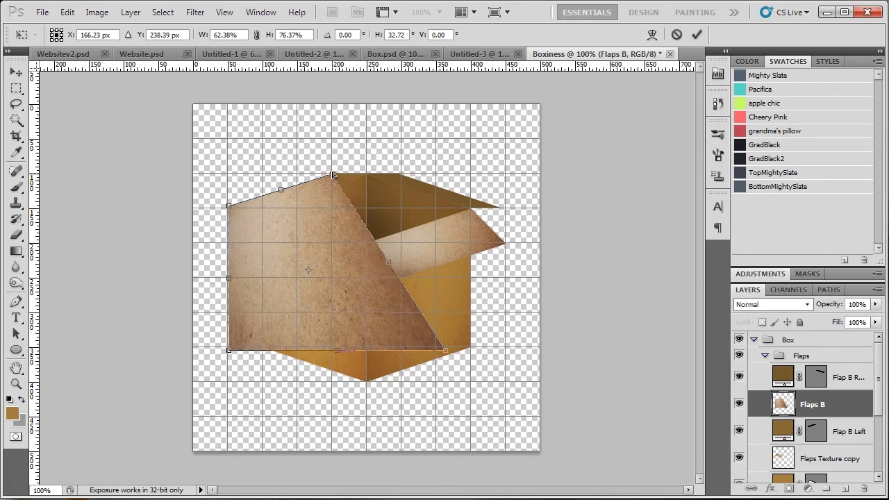
drag(450, 349, 368, 177)
drag(230, 351, 268, 213)
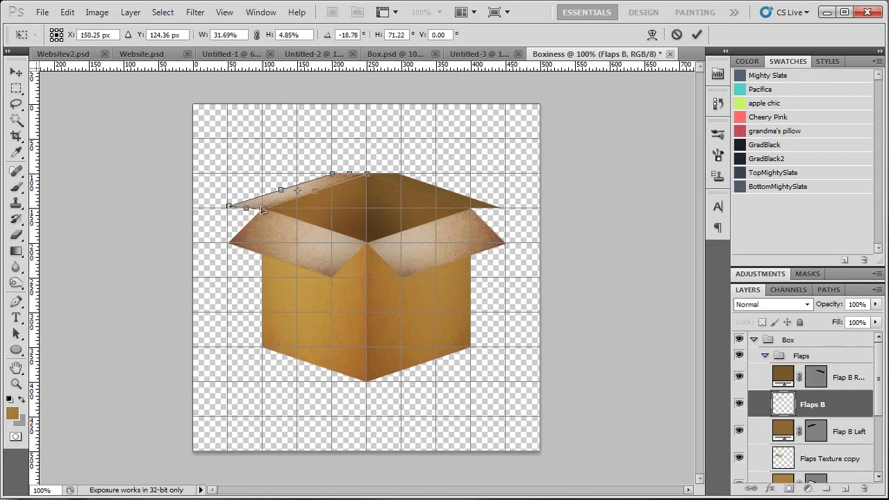
key(Return)
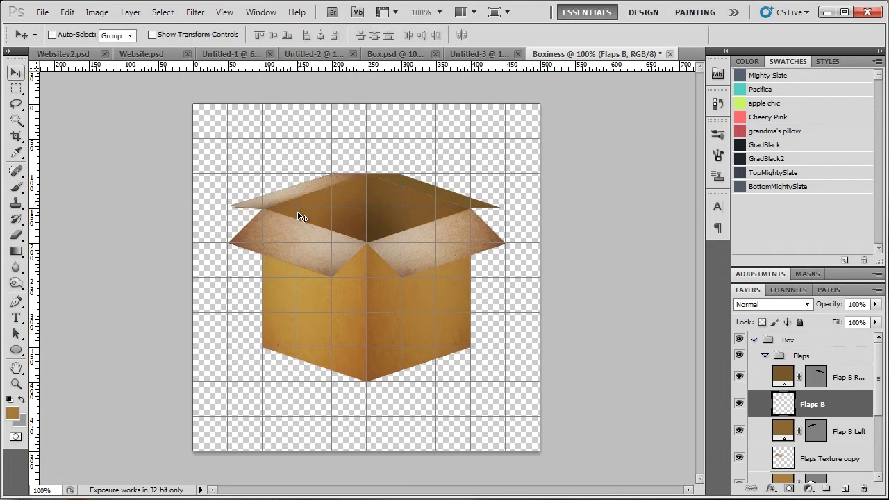
Zoom in and fine-tune the Flaps B skew to the flap's slant, then view at Actual Pixels.
click(16, 384)
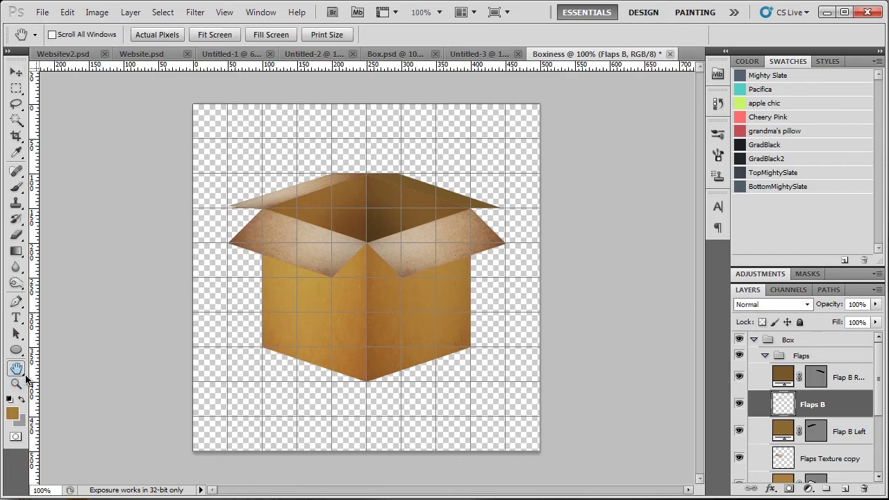
click(219, 197)
click(215, 193)
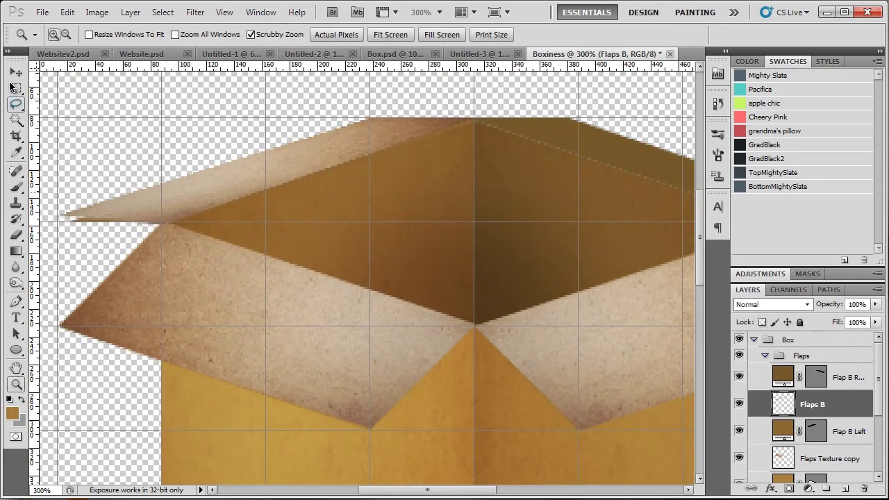
key(ctrl+t)
right_click(117, 204)
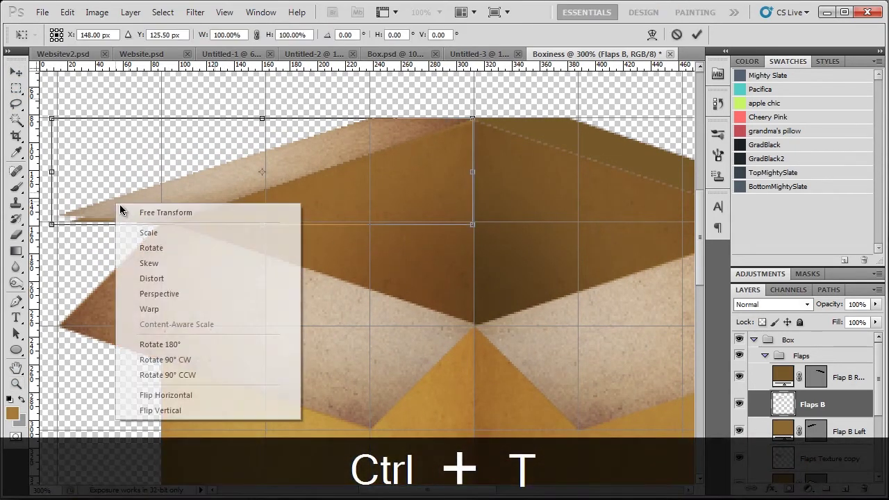
click(161, 264)
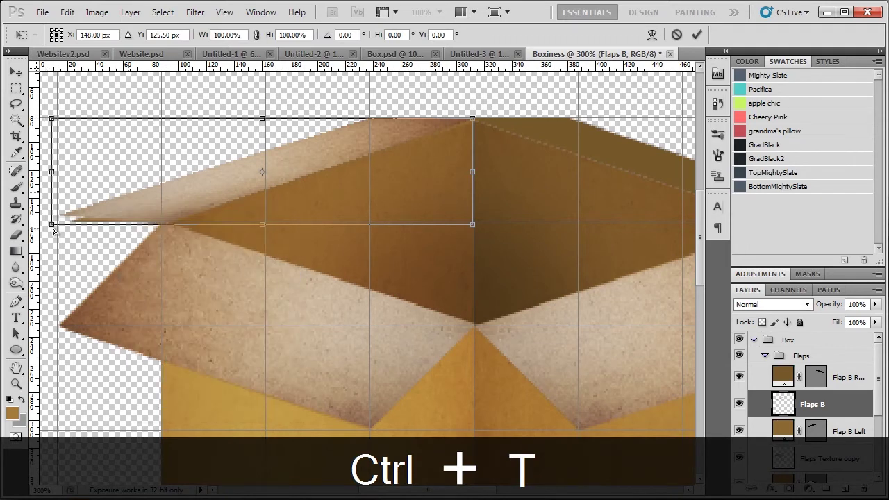
drag(53, 231, 51, 233)
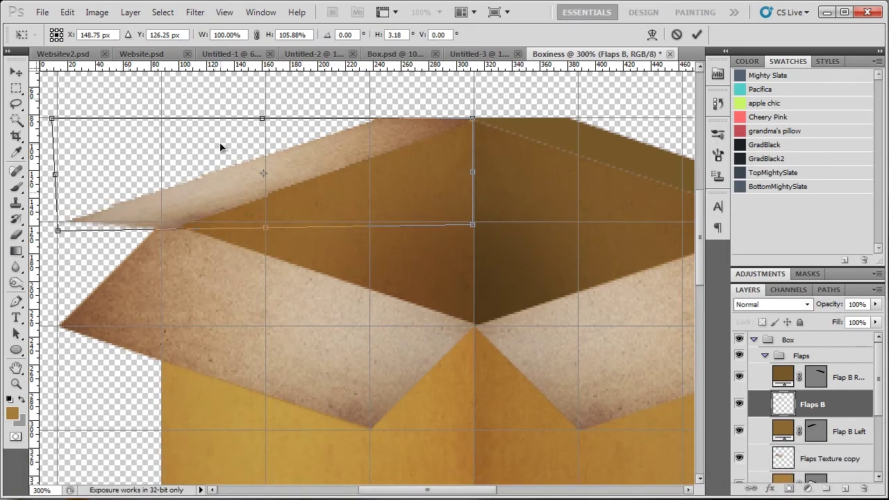
drag(52, 118, 60, 119)
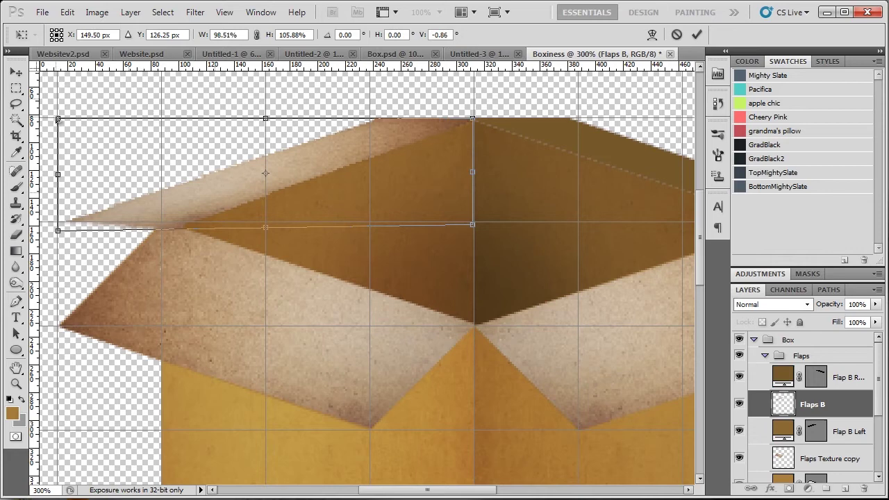
key(Return)
key(z)
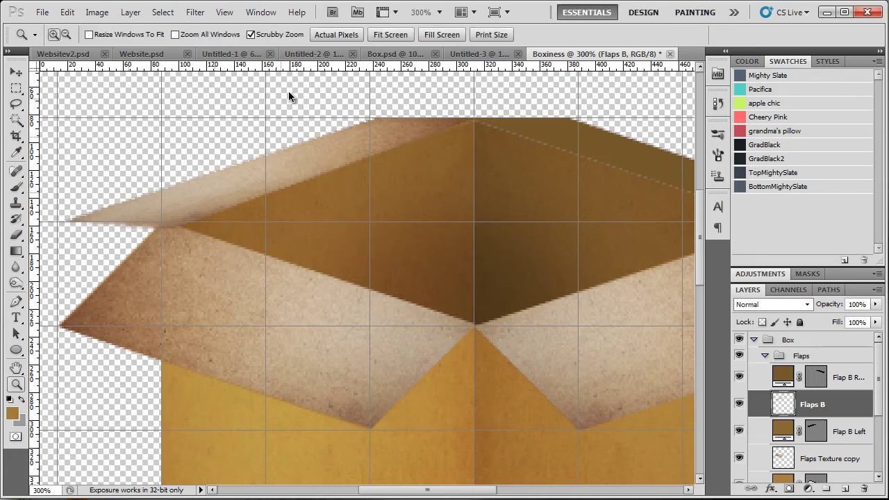
click(336, 34)
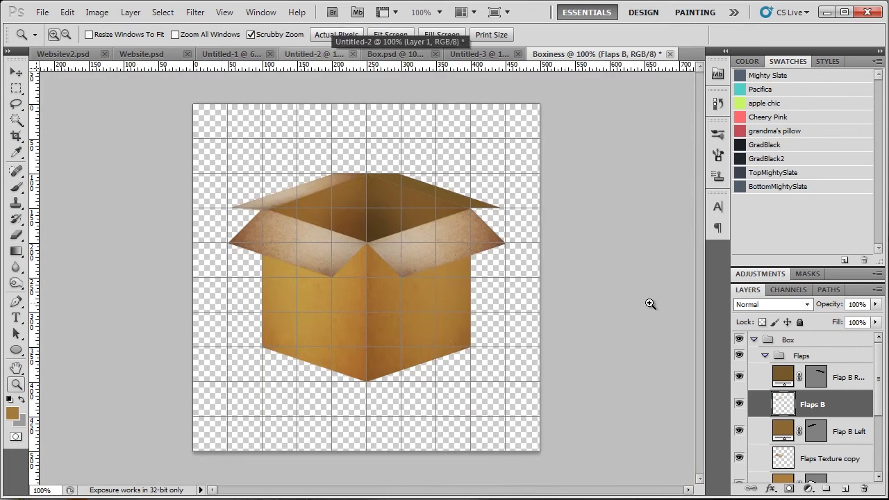
Duplicate Flaps B, move the copy to the top of Flaps, and flip it horizontally.
drag(850, 408, 844, 488)
drag(831, 394, 827, 351)
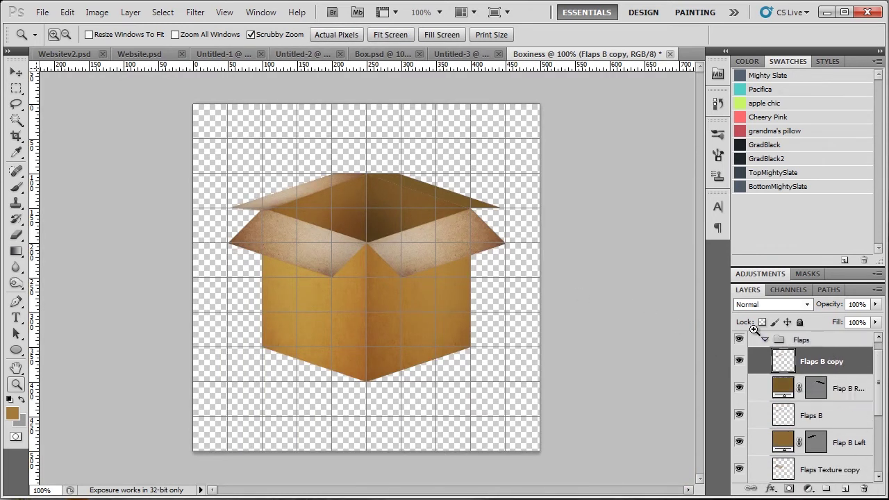
click(70, 13)
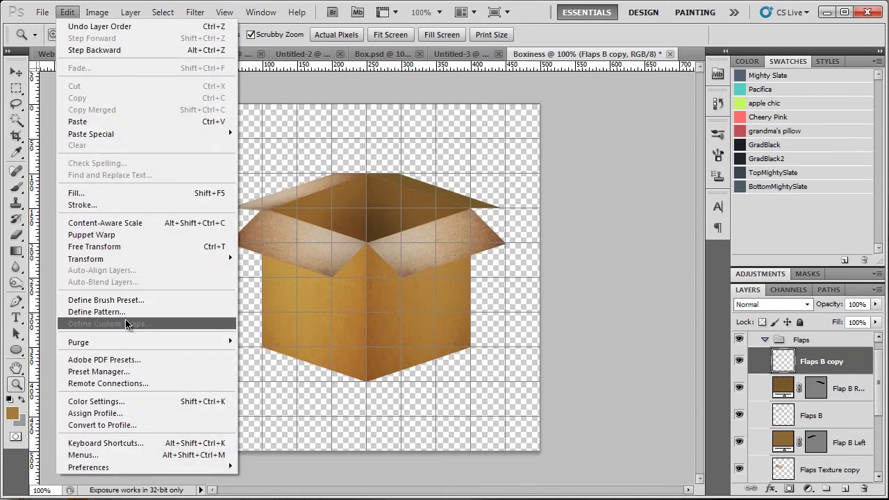
mouse_move(208, 259)
click(267, 394)
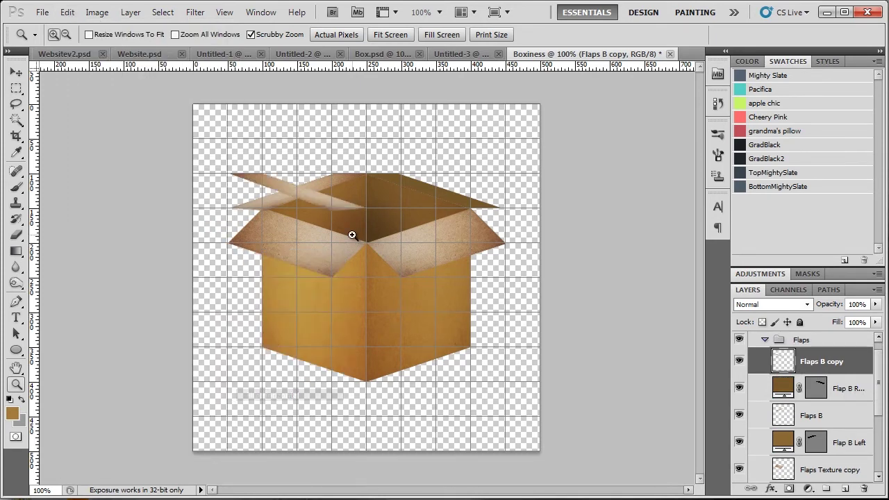
Move the flipped Flaps B copy onto the back-right flap and zoom in on it.
click(310, 201)
click(330, 35)
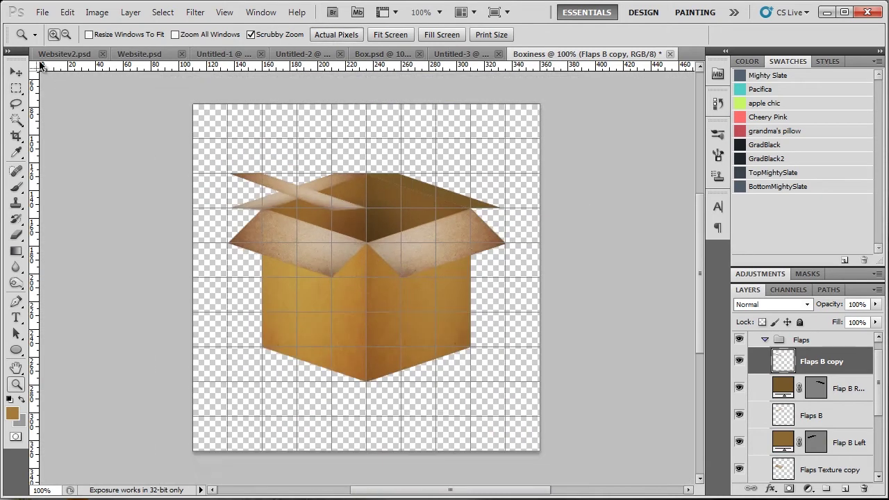
key(v)
drag(220, 169, 410, 195)
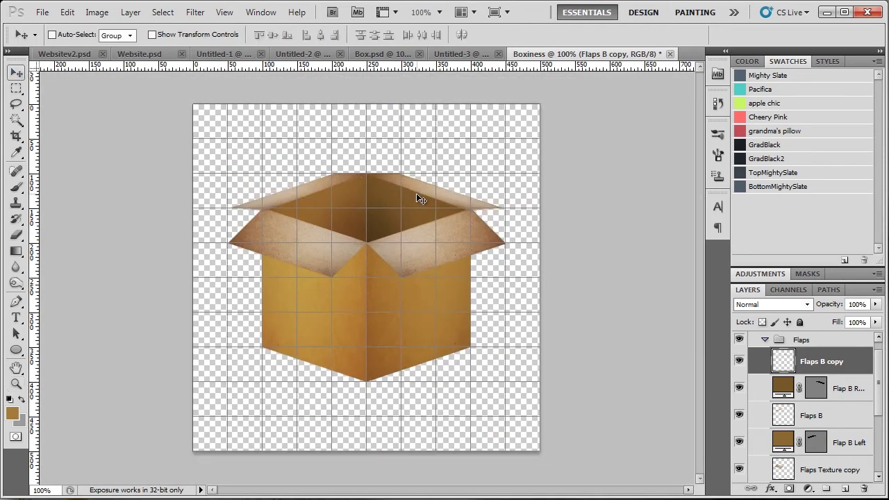
key(Down)
key(Down)
key(Down)
key(Down)
key(Down)
key(z)
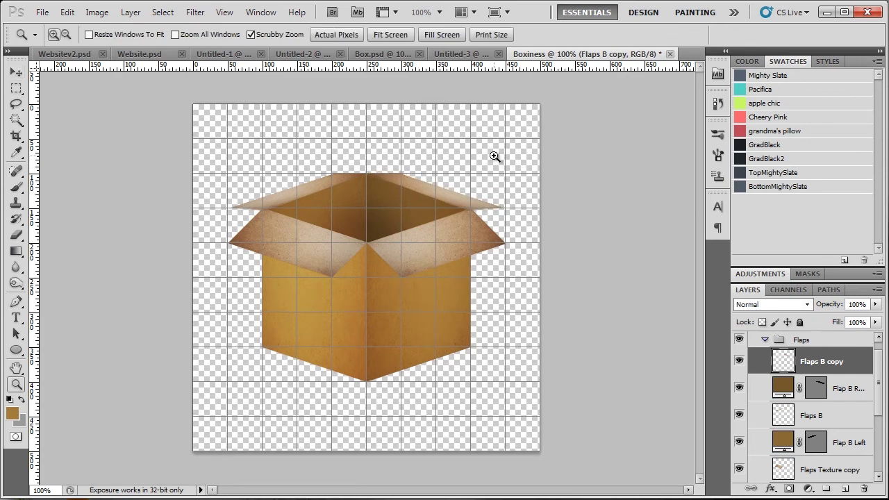
click(473, 193)
click(479, 190)
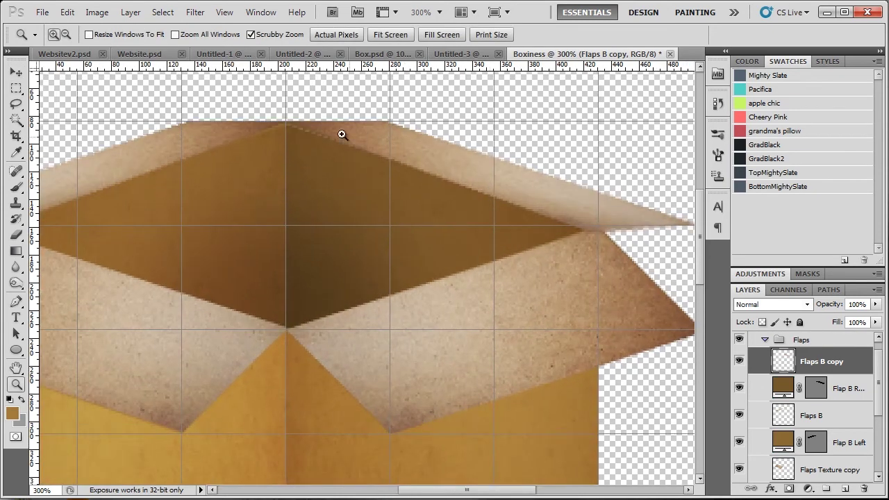
click(20, 73)
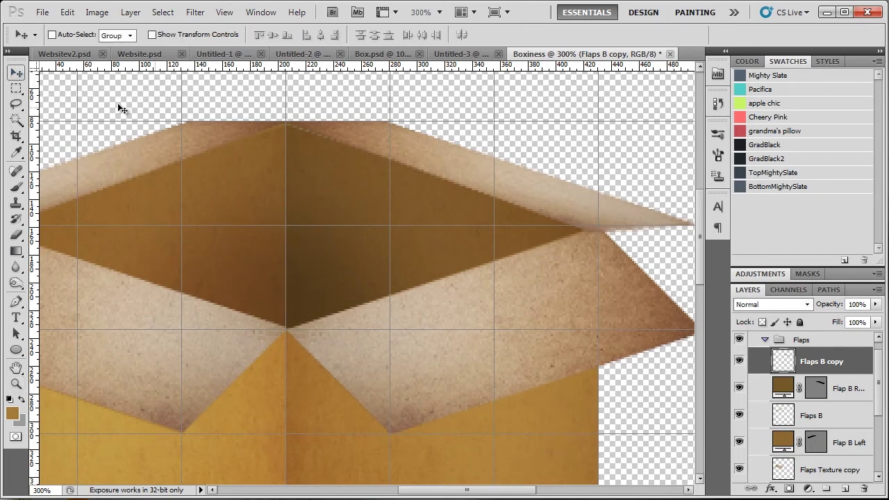
Distort the Flaps B copy's corners to fit the right flap, then view at actual size.
key(ctrl+t)
right_click(552, 201)
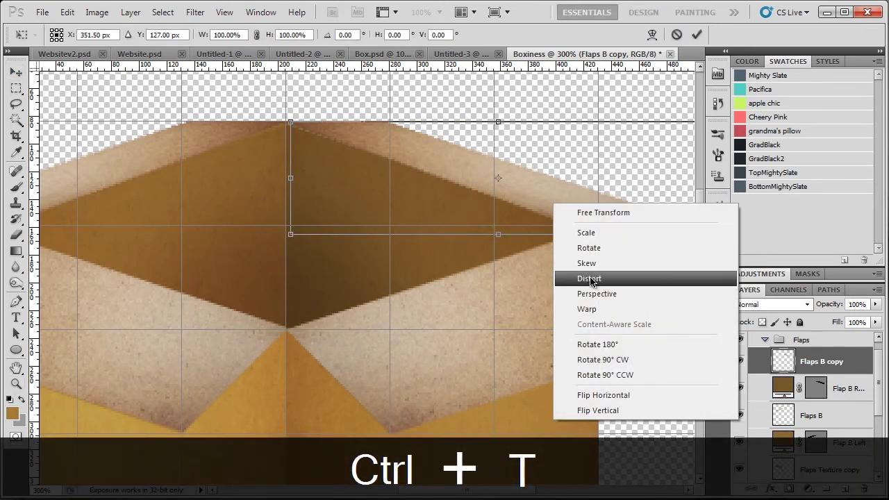
click(590, 279)
drag(531, 491, 557, 491)
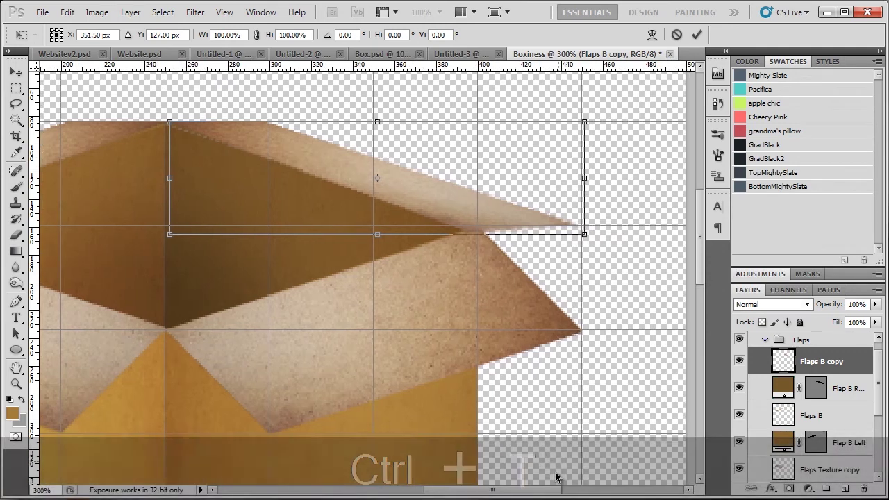
mouse_move(585, 241)
mouse_down()
mouse_move(590, 229)
mouse_move(597, 232)
mouse_move(588, 228)
mouse_up()
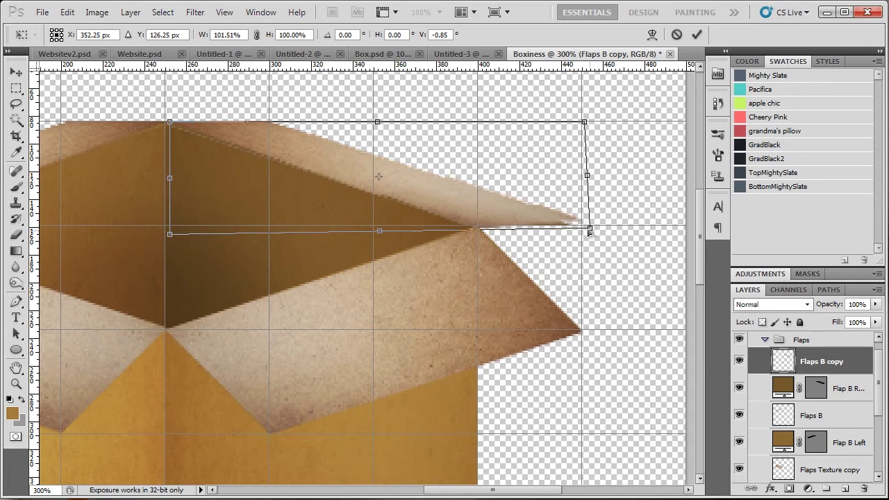
mouse_move(584, 123)
mouse_down()
mouse_move(585, 131)
mouse_move(583, 123)
mouse_up()
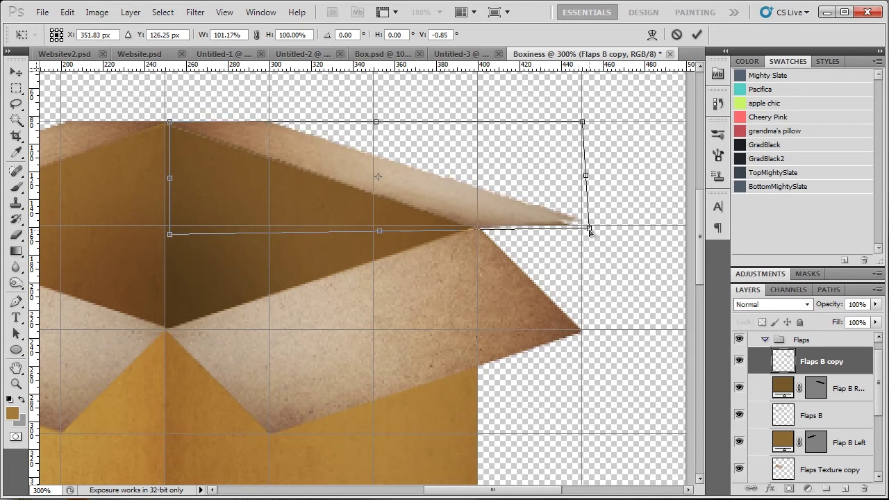
key(Return)
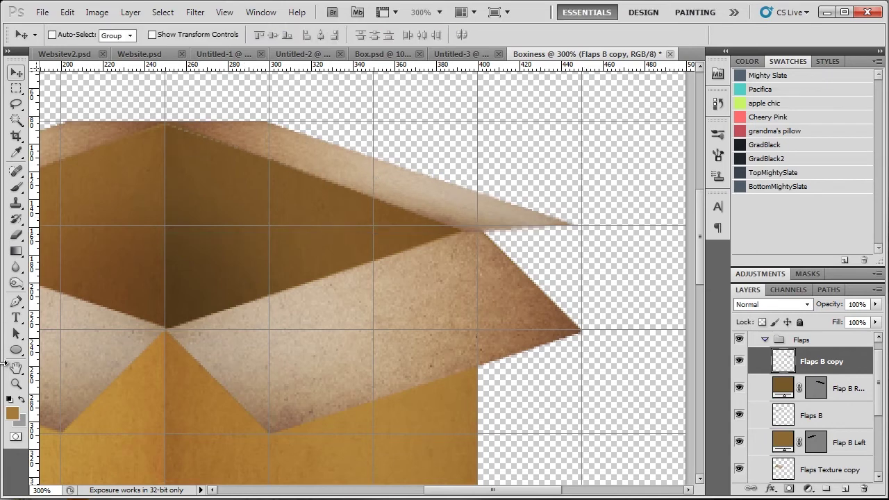
key(z)
click(345, 36)
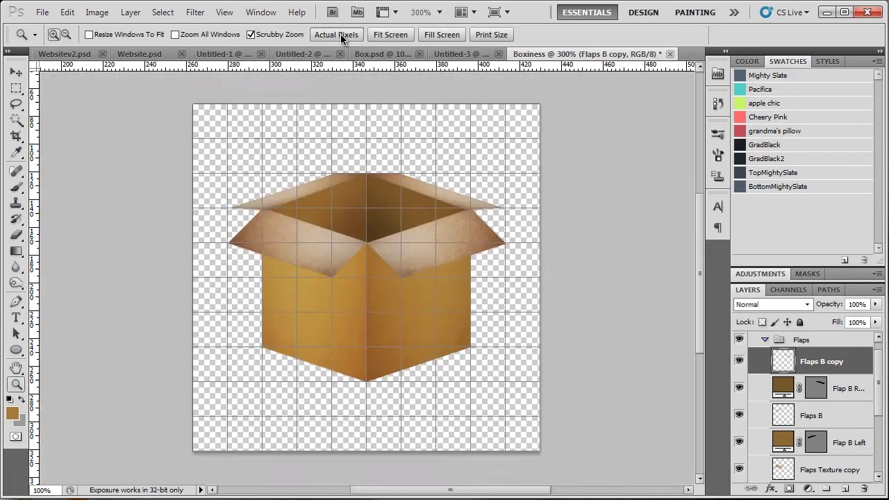
Create a new layer group named 'Texture' inside the Flaps group.
double_click(779, 63)
click(775, 451)
click(825, 488)
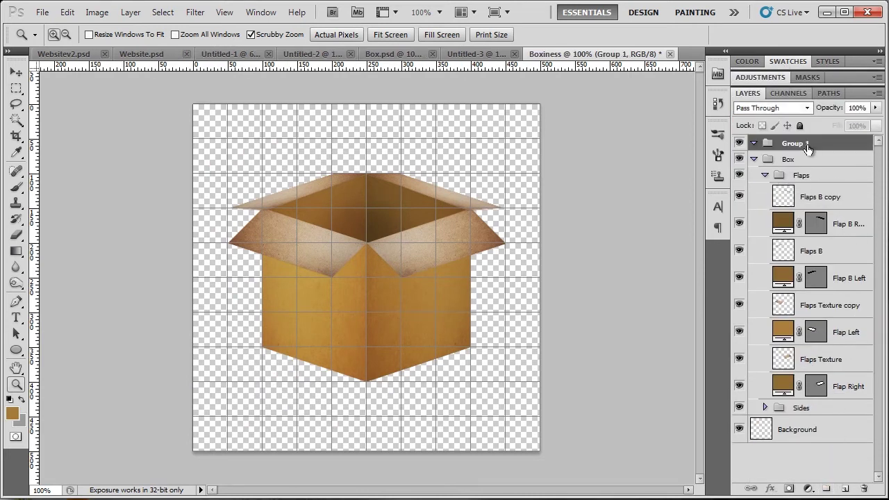
drag(805, 148, 816, 178)
double_click(826, 175)
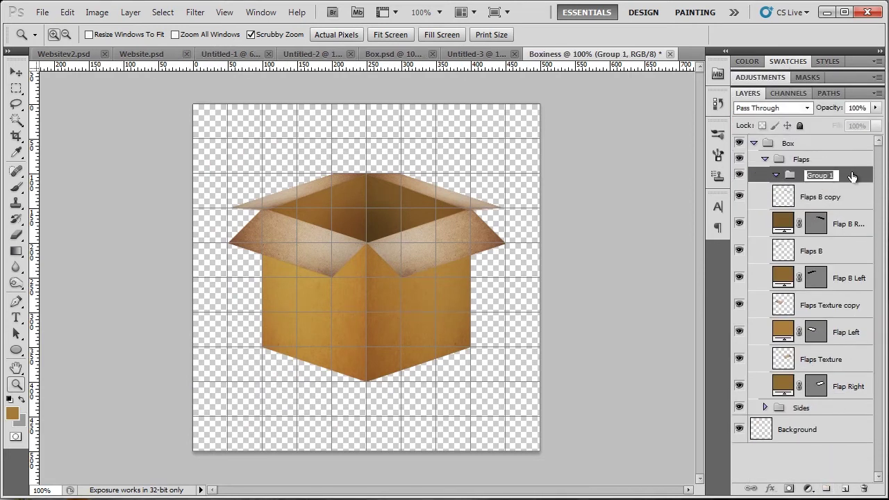
text(Texture)
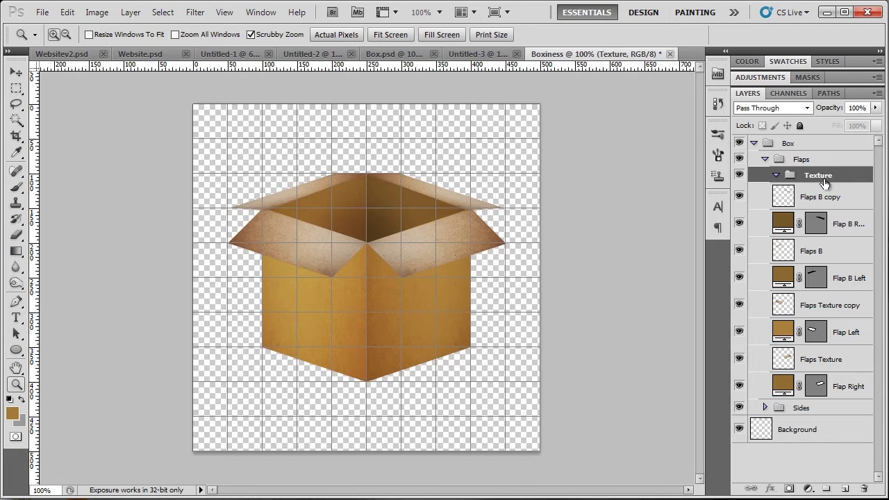
Move Flaps B copy, Flaps B, Flaps Texture copy and Flaps Texture into the Texture group.
click(823, 197)
ctrl+click(833, 257)
ctrl+click(836, 306)
ctrl+click(840, 368)
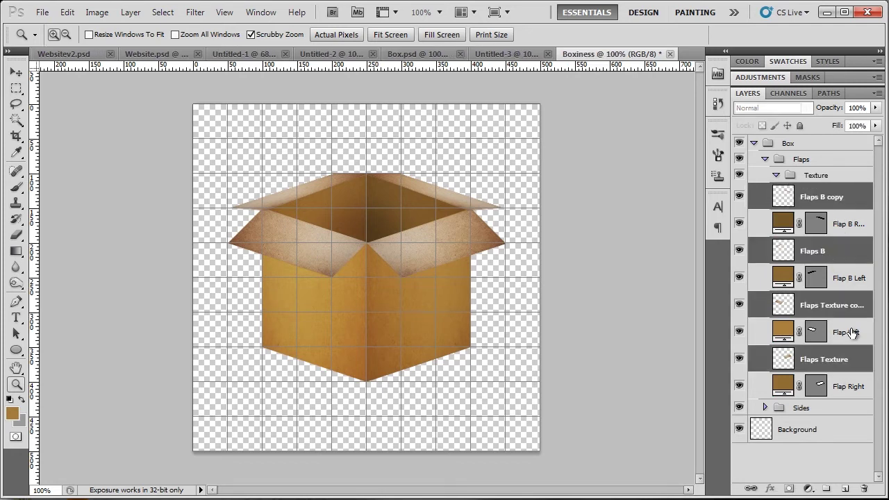
drag(847, 252, 816, 180)
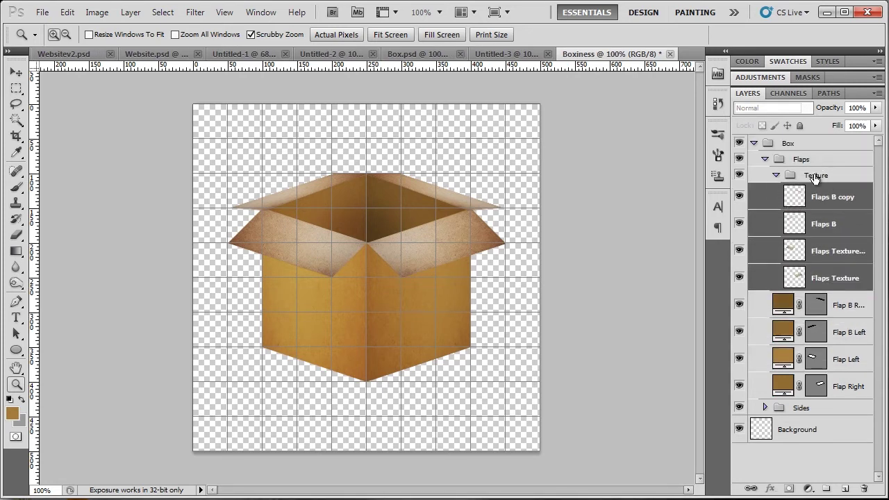
Set the Texture group to Overlay blending at 58% opacity and hide the grid.
click(779, 182)
click(769, 108)
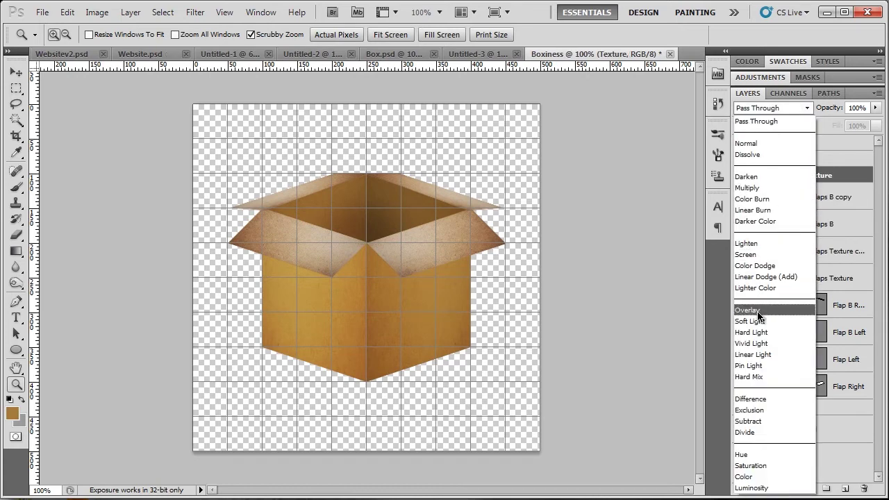
click(749, 310)
click(875, 108)
drag(872, 122, 845, 124)
key(ctrl+apostrophe)
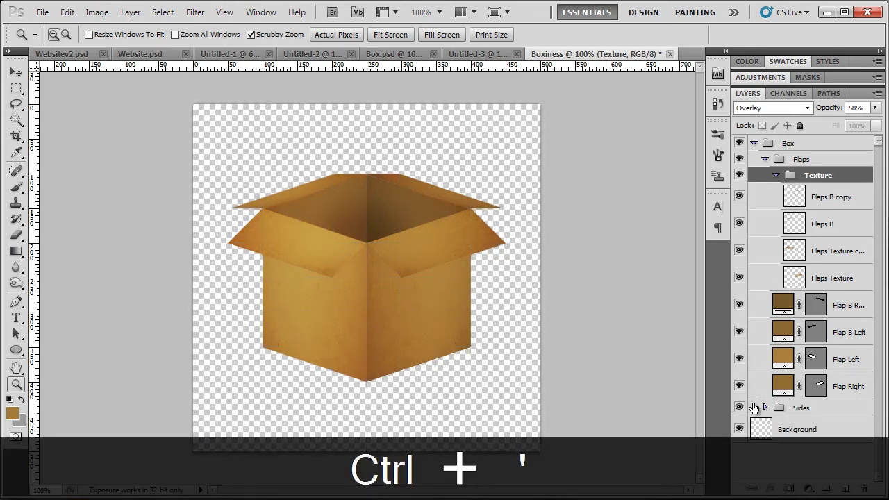
Collapse the Texture and Flaps groups and clear the layer selection.
click(776, 176)
click(769, 166)
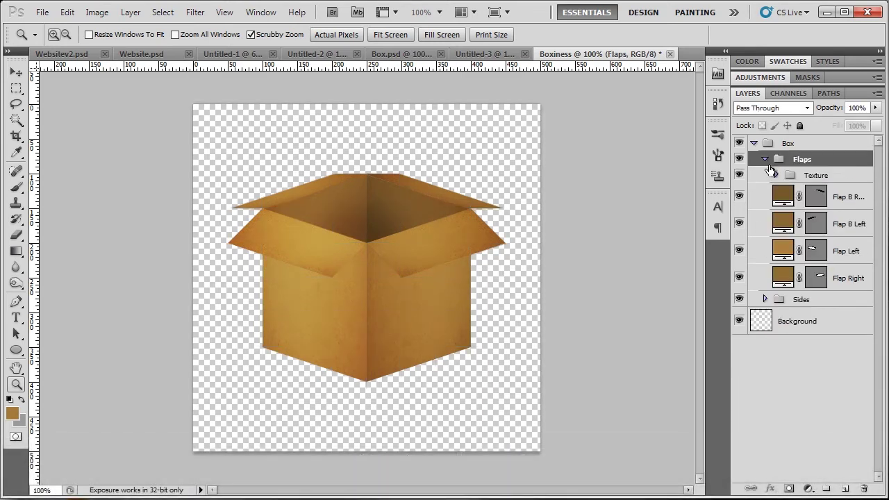
click(765, 161)
click(795, 324)
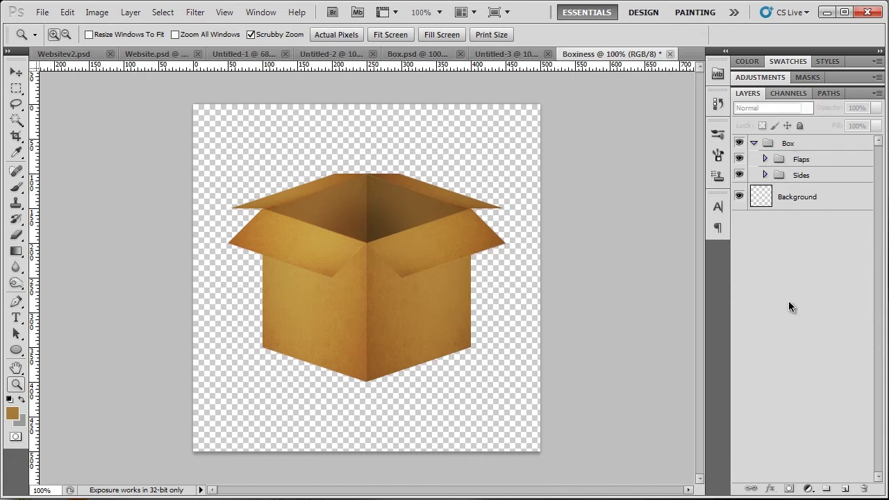
click(811, 178)
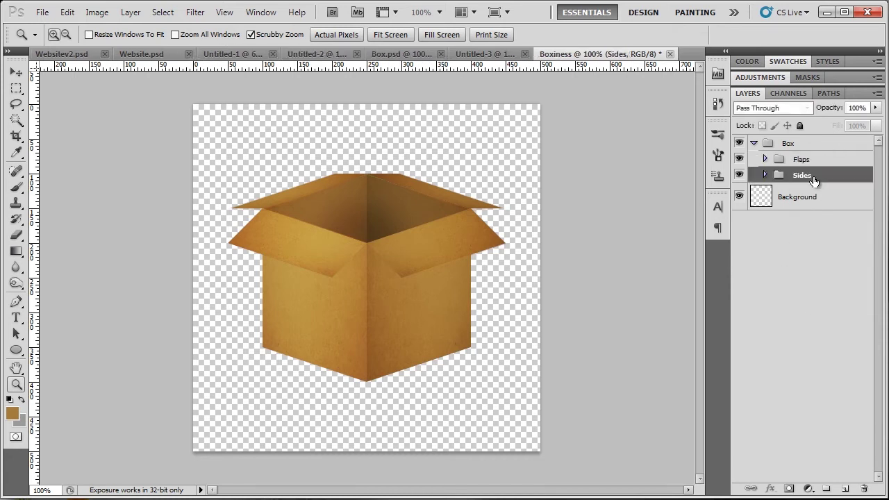
click(808, 278)
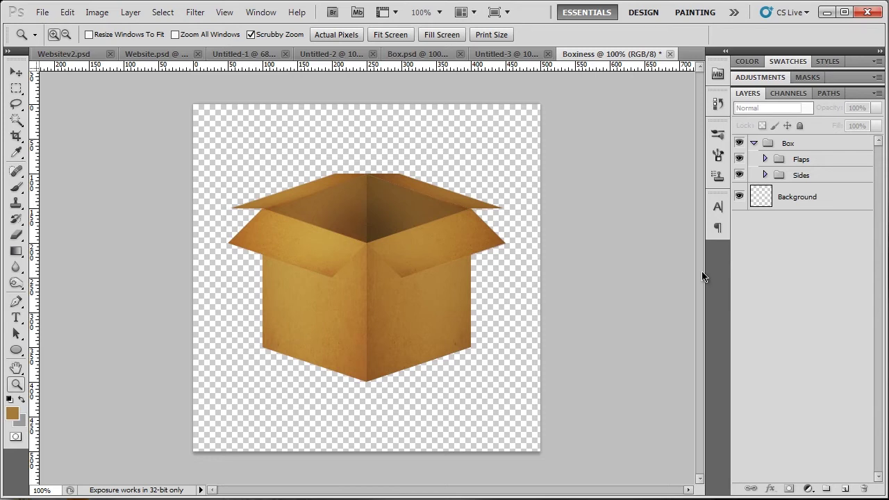
Lower the Texture group's opacity to about 40%, then collapse Flaps and Box.
click(765, 159)
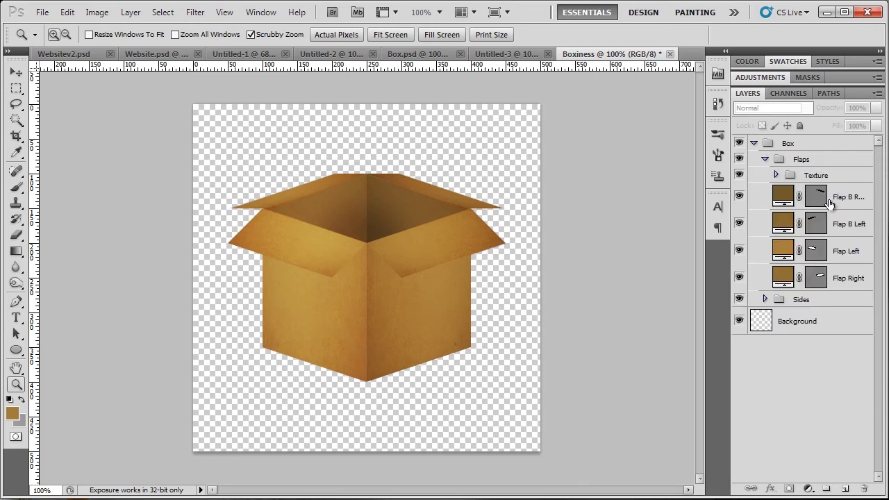
click(823, 178)
drag(876, 108, 833, 124)
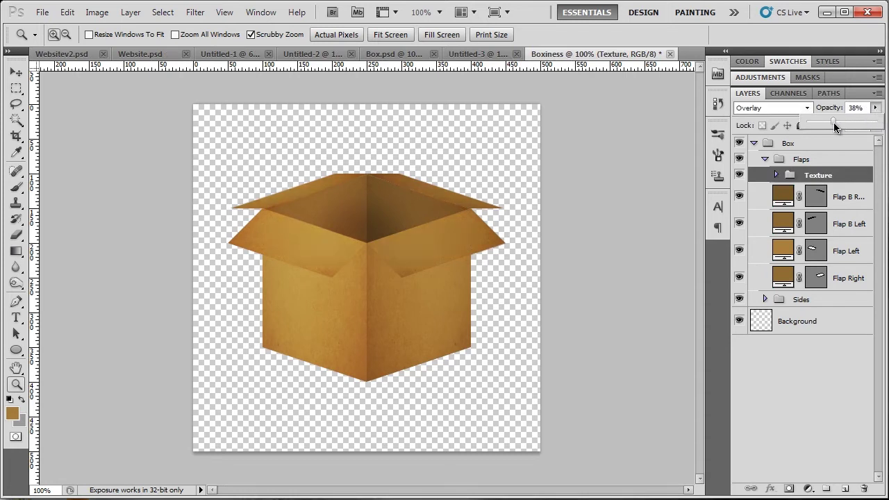
click(775, 174)
click(765, 159)
Collapse the Box group and choose the Brush tool with the 11 px 'sparkles' preset.
click(753, 142)
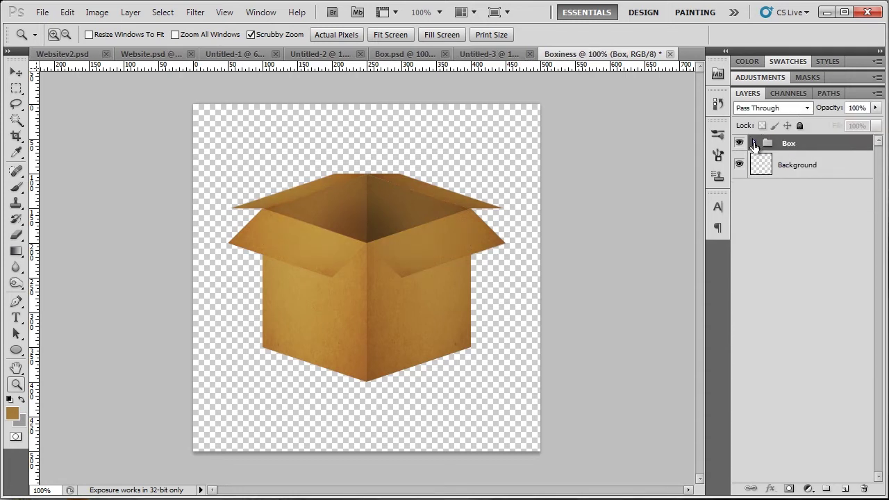
click(783, 219)
click(17, 187)
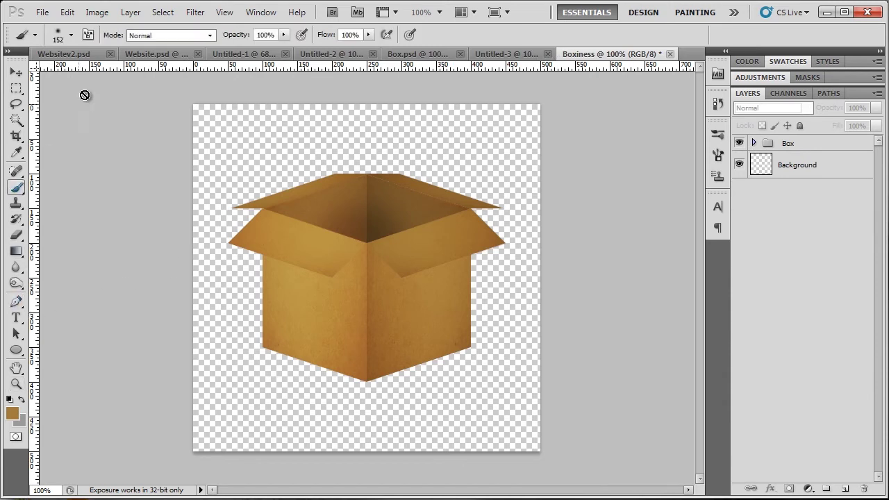
click(72, 36)
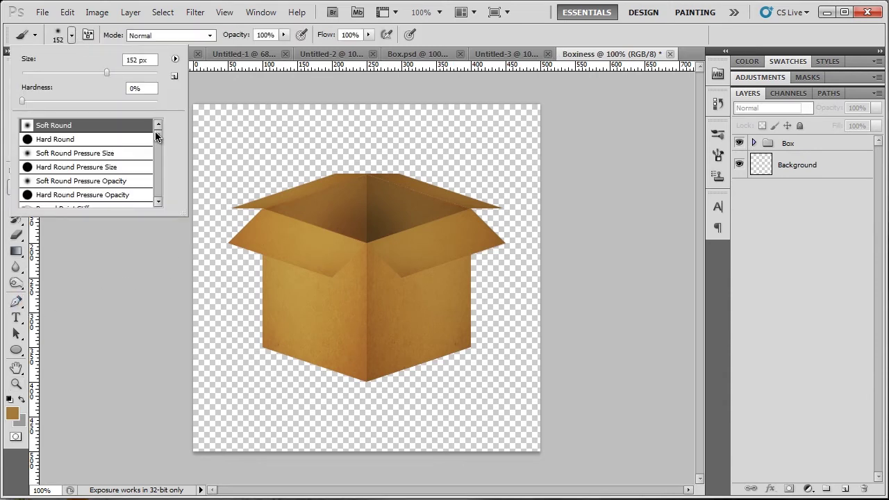
drag(155, 136, 153, 192)
click(119, 201)
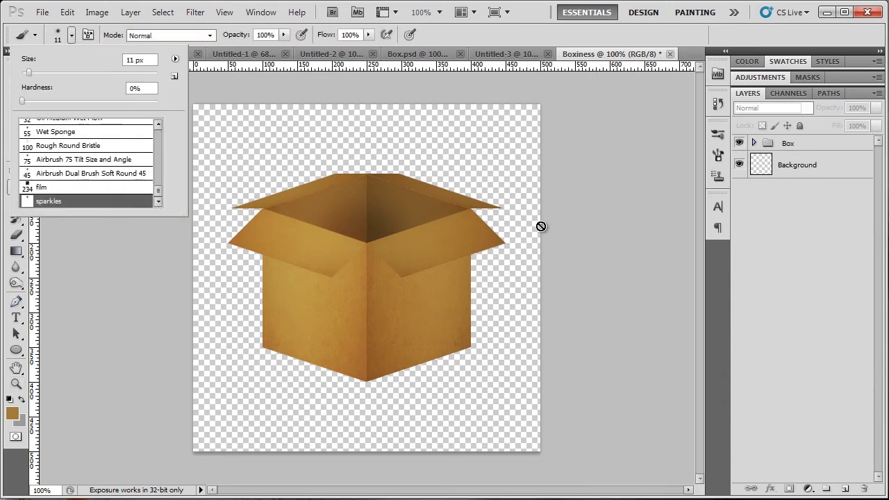
click(776, 262)
Set the foreground colour to cyan 00ffe4.
click(9, 414)
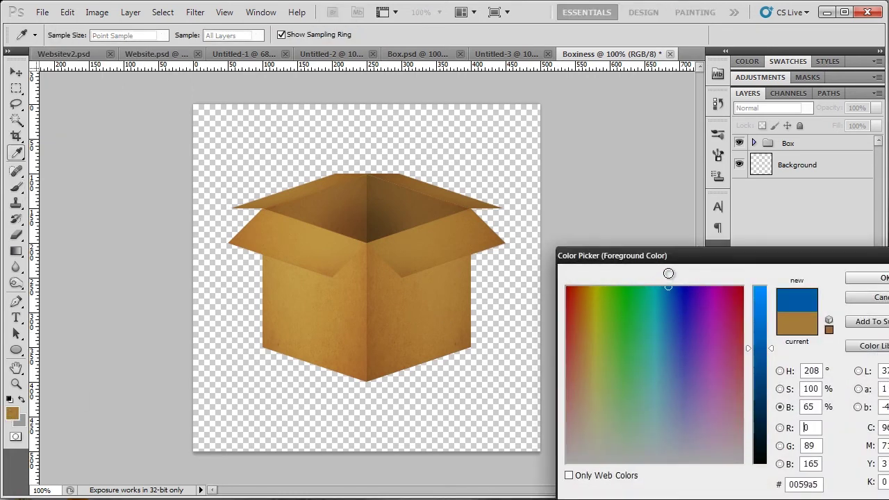
drag(668, 273, 639, 275)
drag(760, 348, 764, 285)
drag(671, 293, 652, 283)
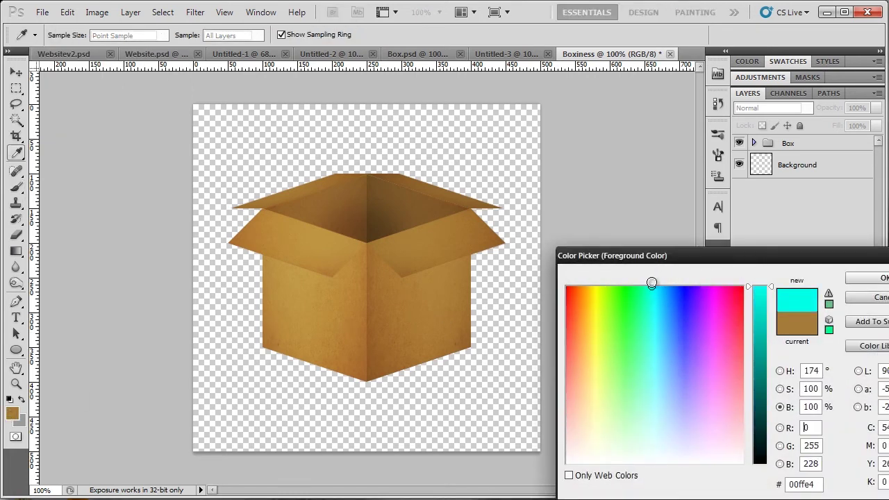
key(Return)
key(b)
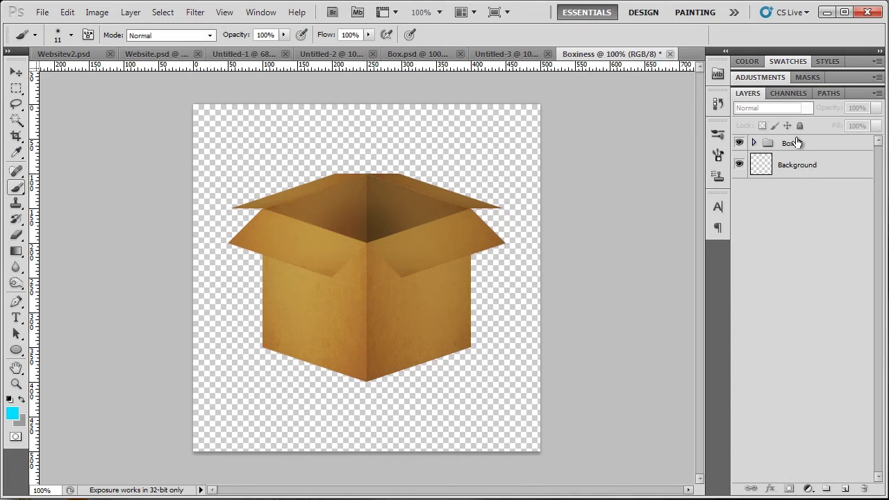
Paint cyan sparkles above the box's open top on a new Layer 1 and open its style settings.
click(845, 488)
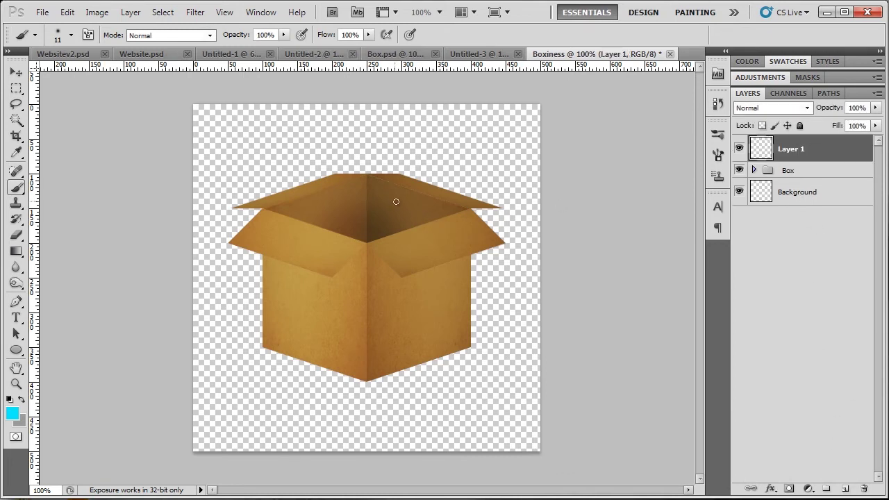
mouse_move(395, 195)
mouse_down()
mouse_move(323, 199)
mouse_move(350, 231)
mouse_move(381, 212)
mouse_move(377, 201)
mouse_up()
mouse_move(439, 193)
mouse_down()
mouse_move(377, 167)
mouse_move(368, 151)
mouse_move(359, 178)
mouse_move(371, 156)
mouse_move(369, 112)
mouse_move(395, 177)
mouse_move(404, 133)
mouse_move(356, 176)
mouse_up()
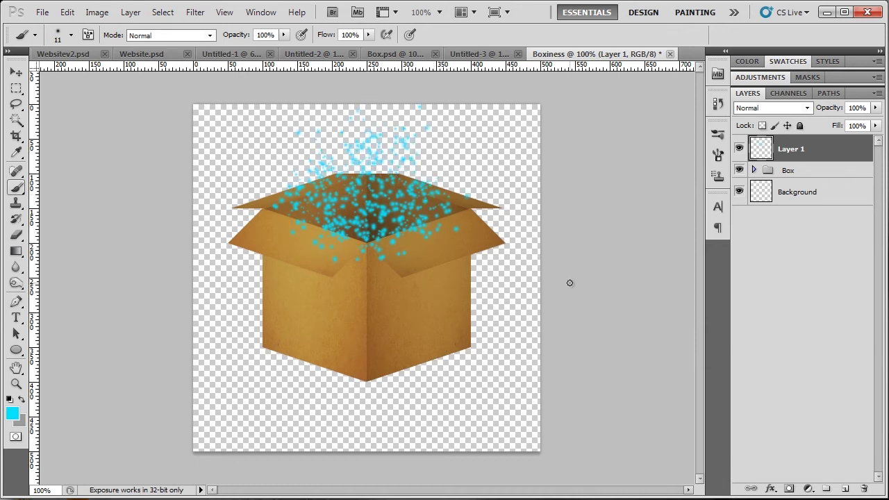
double_click(818, 153)
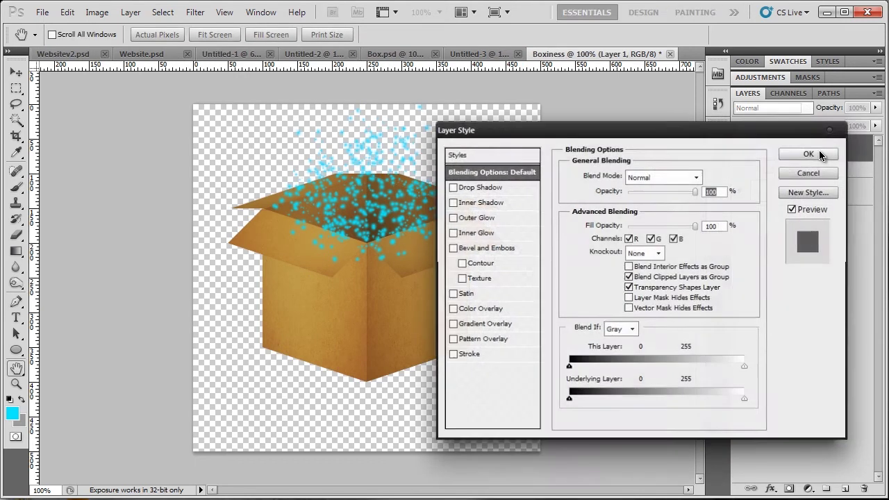
Add a cyan Outer Glow in Normal mode with size 21 px.
click(452, 218)
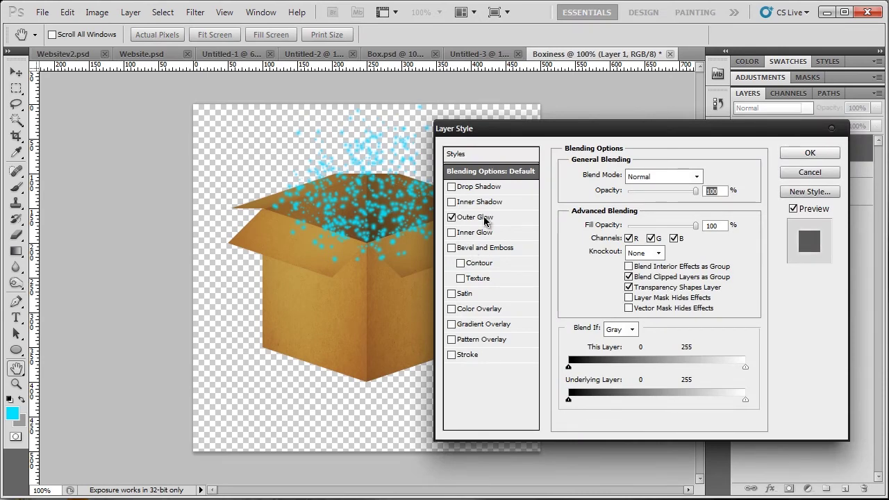
click(476, 217)
click(597, 221)
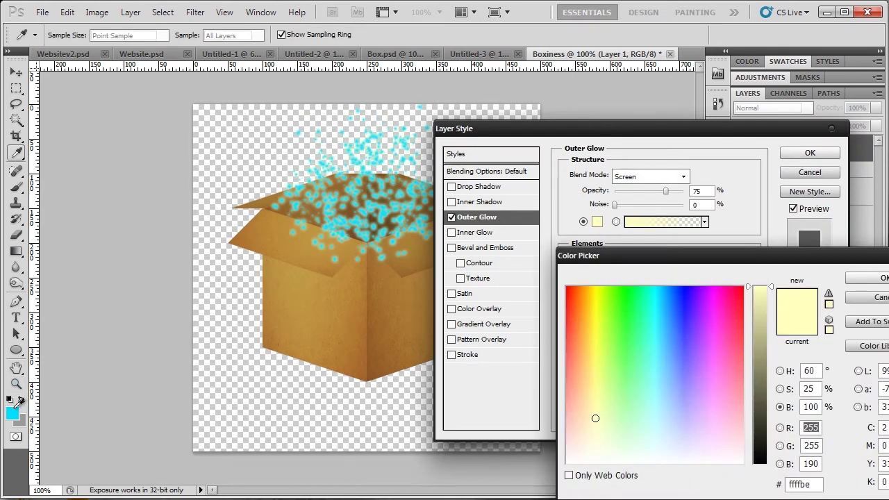
click(14, 409)
click(864, 277)
click(649, 176)
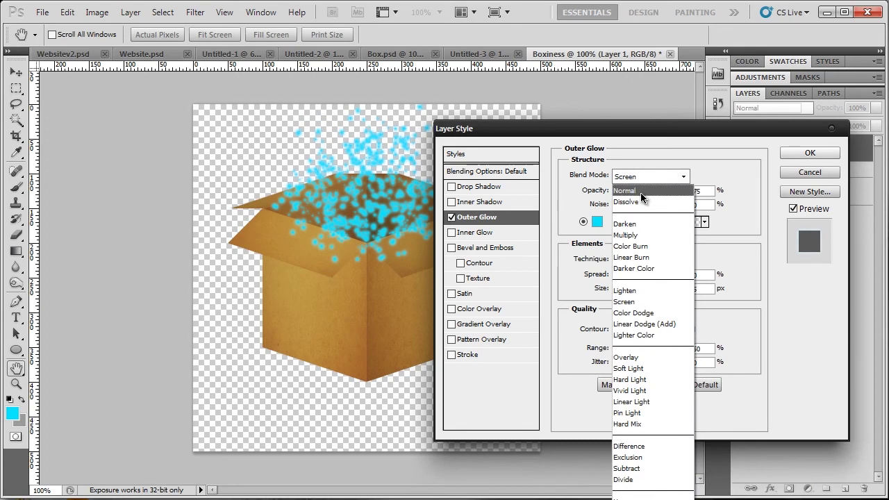
click(641, 193)
drag(615, 288, 624, 288)
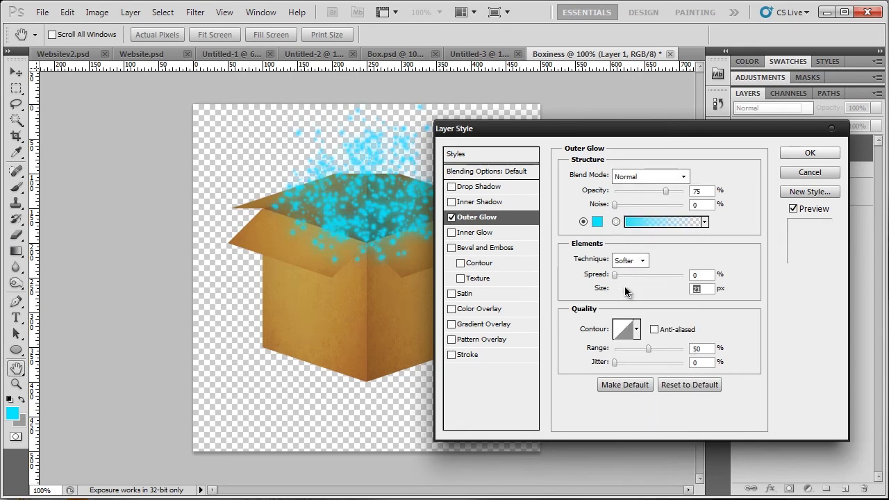
Add a white Color Dodge Inner Glow of 18 px and apply the layer style.
click(451, 233)
click(639, 177)
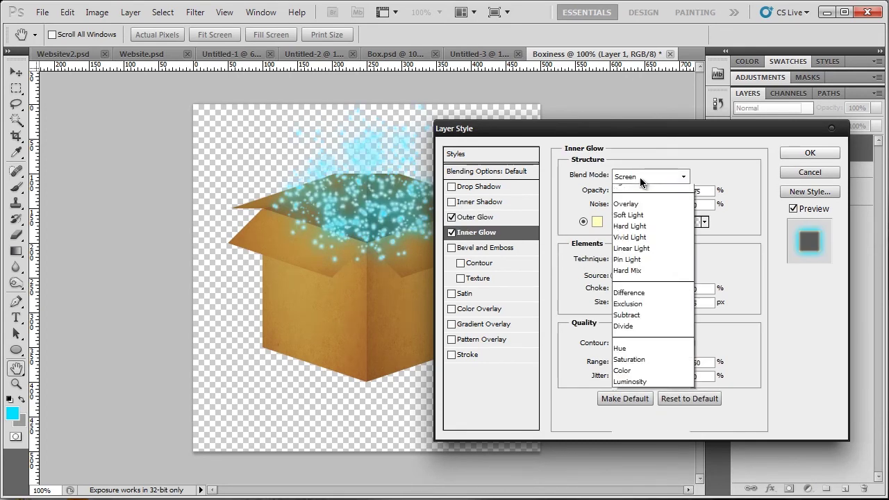
click(631, 246)
click(597, 221)
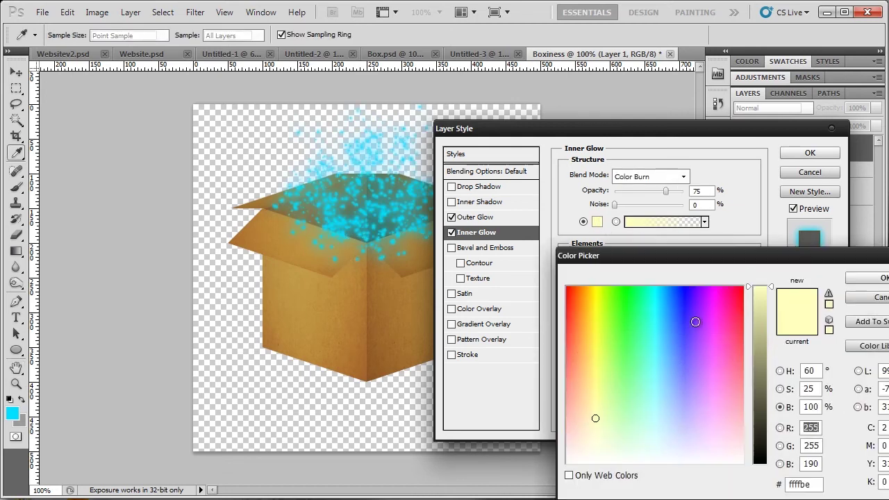
click(871, 278)
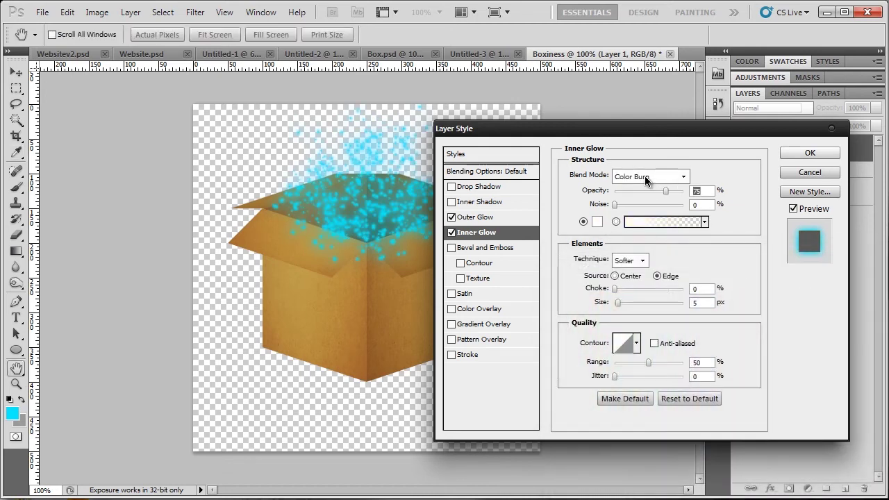
click(646, 176)
click(639, 313)
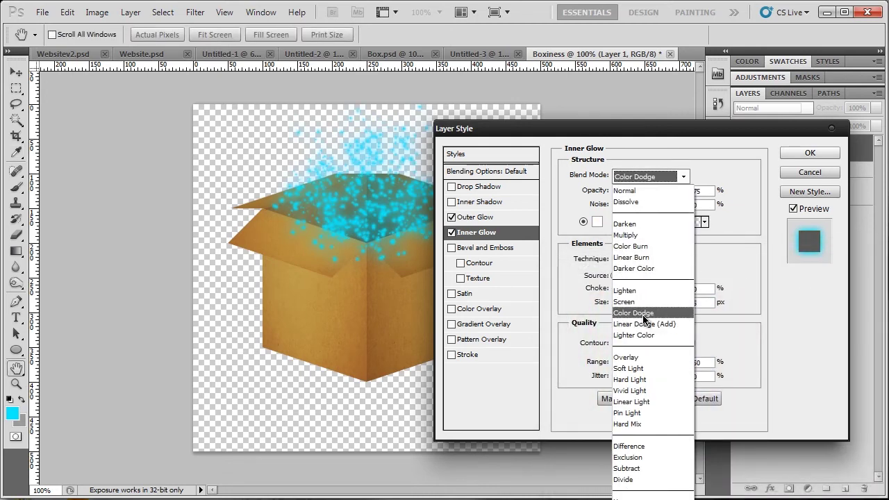
drag(618, 303, 627, 303)
click(804, 153)
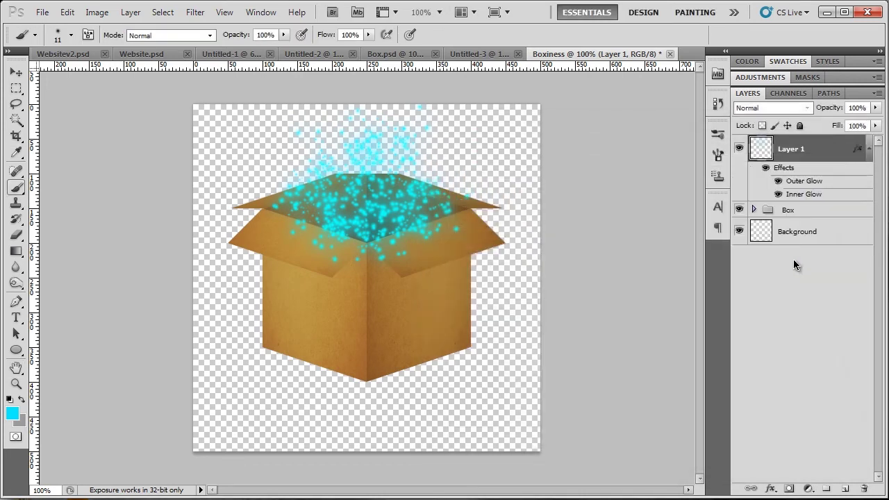
Rename Layer 1 to 'Sparkles' and add a layer mask to it.
double_click(788, 150)
text(Sparkles)
key(Return)
click(867, 149)
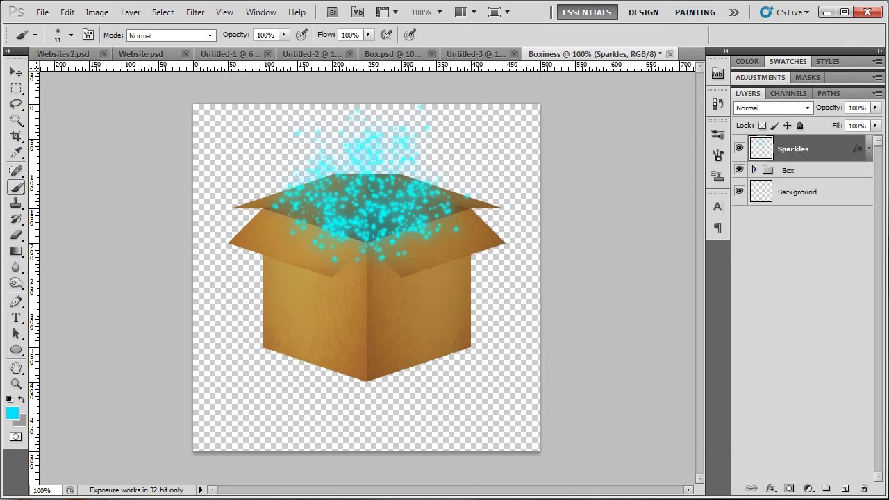
click(788, 489)
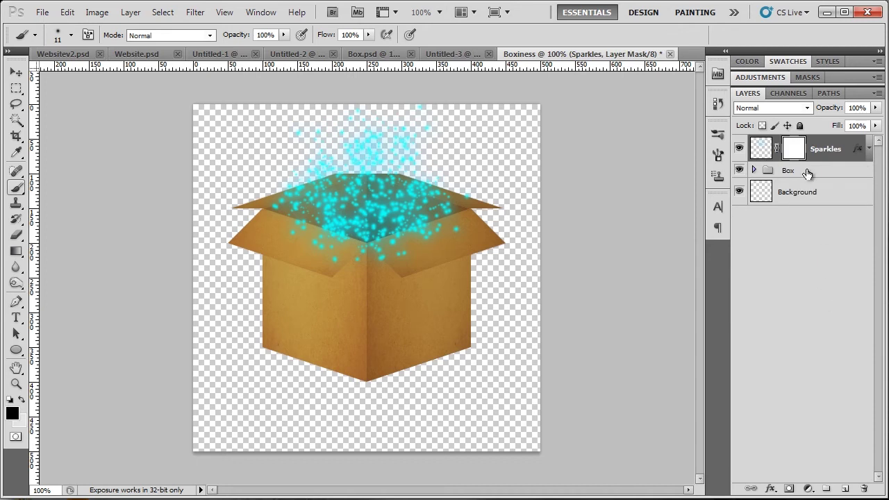
With the grid shown, draw a pen path around the box front and turn it into a selection.
key(ctrl+apostrophe)
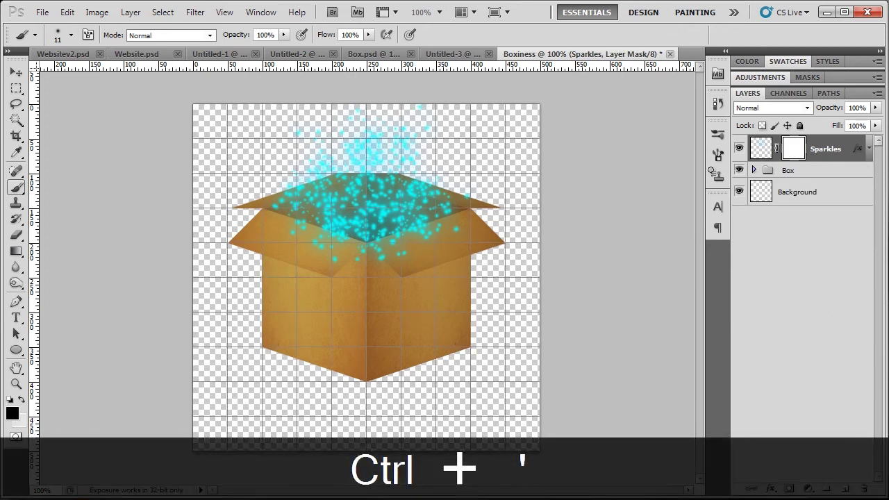
key(p)
click(68, 34)
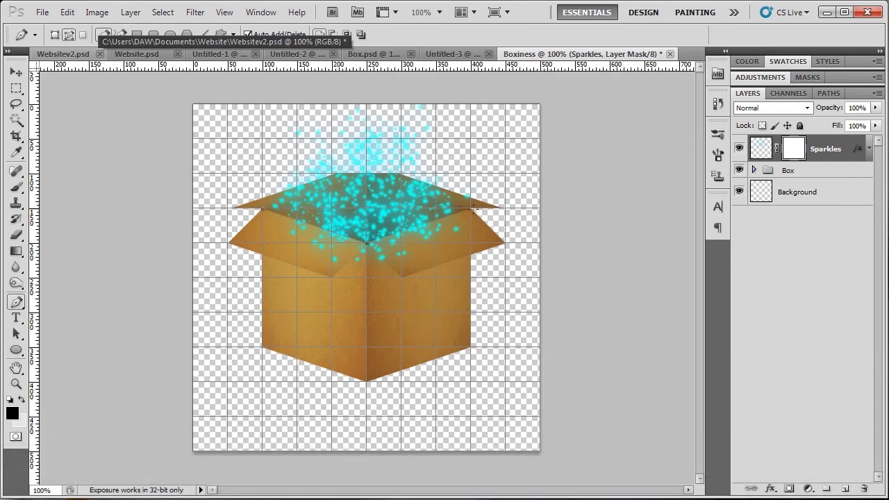
click(472, 347)
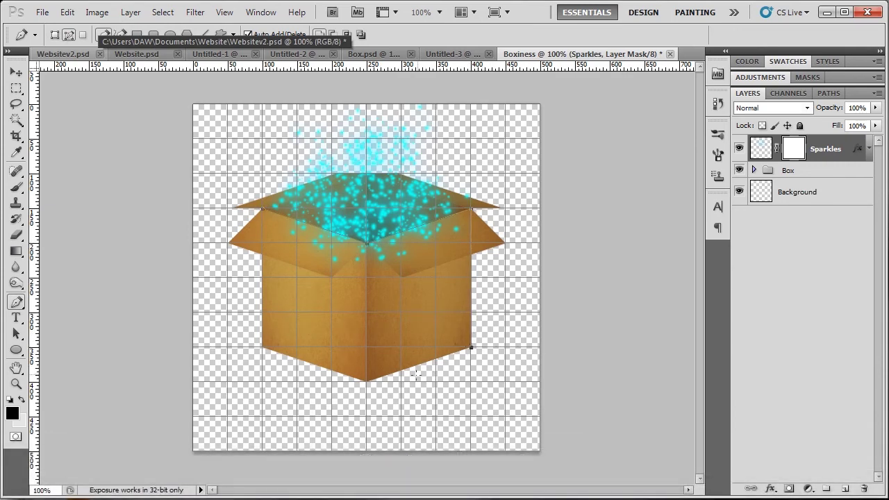
click(358, 385)
key(ctrl+z)
click(367, 381)
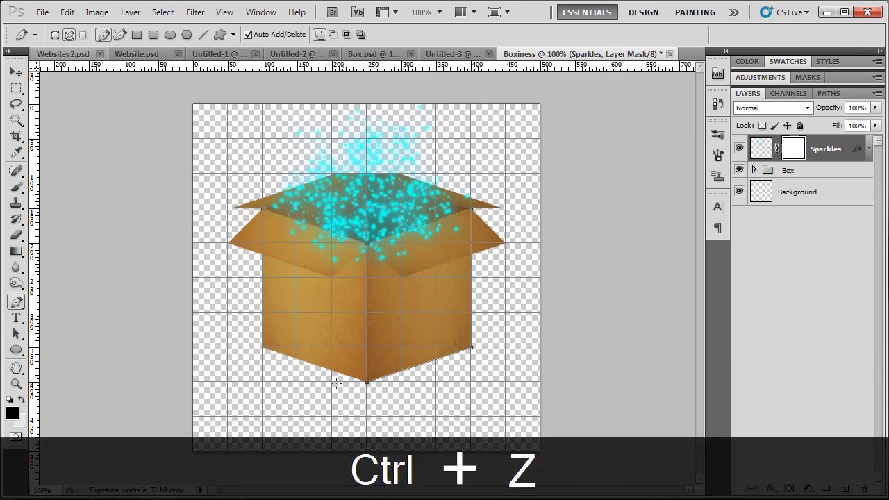
click(262, 348)
click(264, 208)
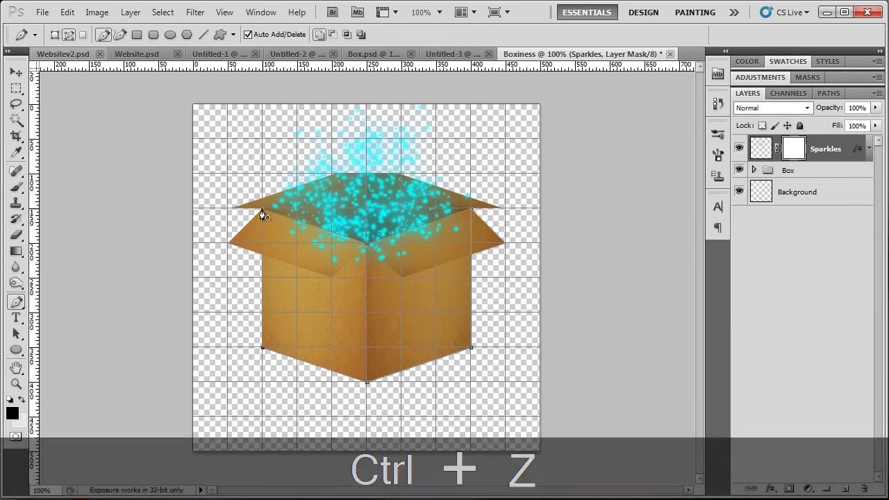
right_click(347, 264)
click(421, 329)
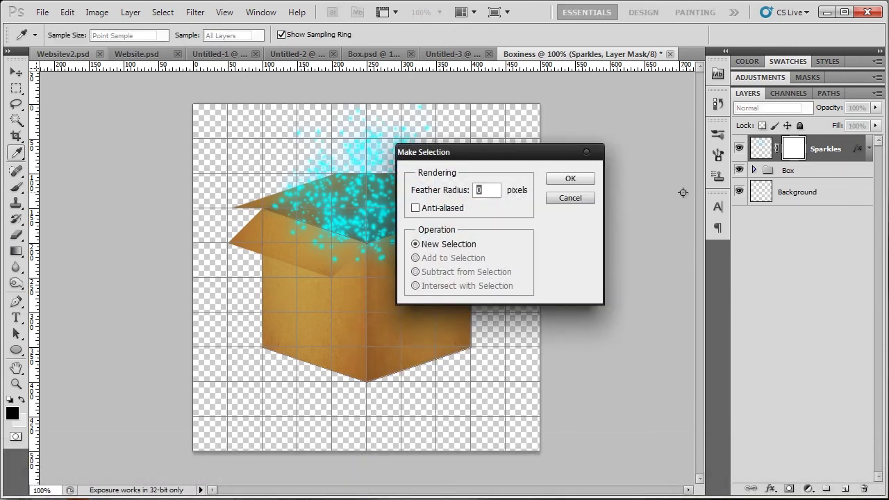
click(566, 179)
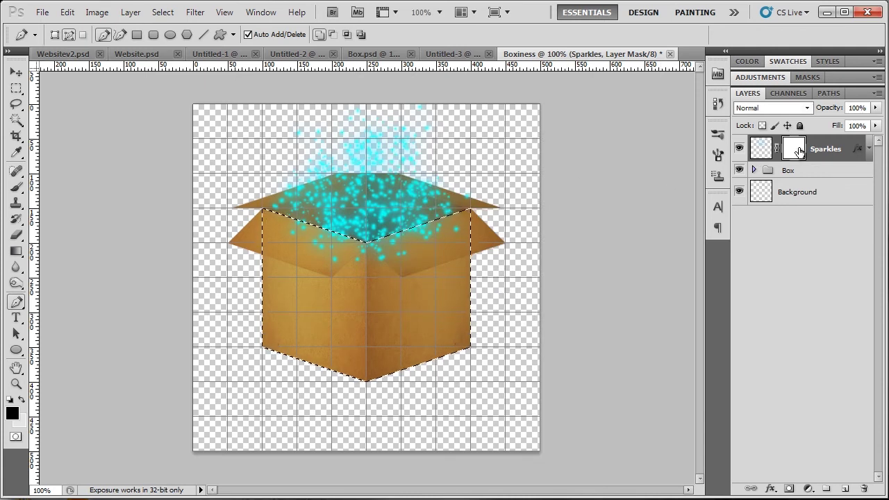
Fill the mask selection with black to hide sparkles over the box front, deselect, and hide the grid.
key(alt+BackSpace)
key(ctrl+d)
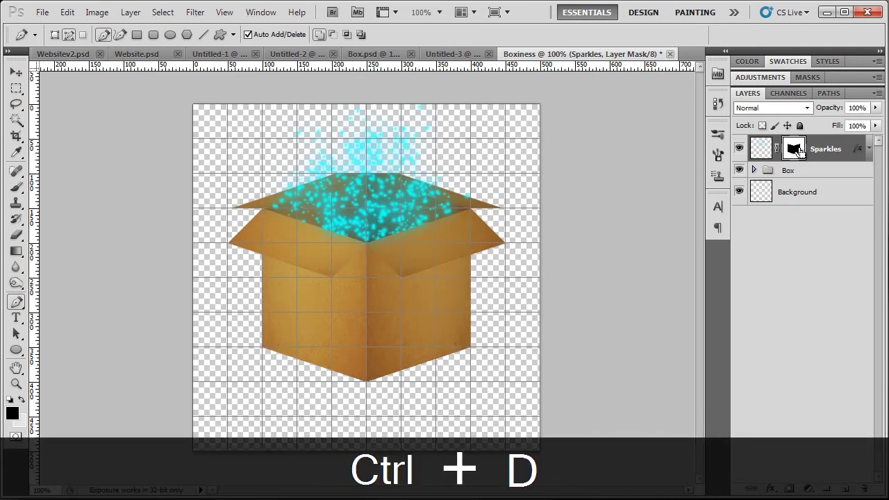
click(807, 257)
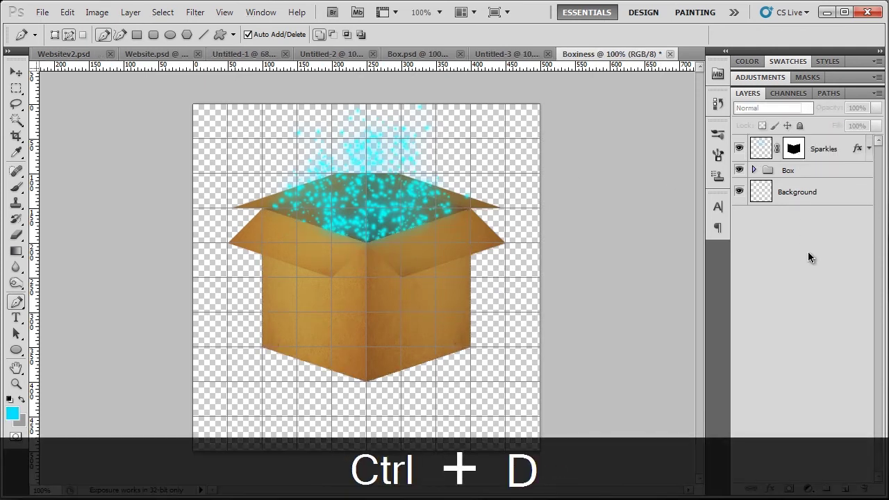
key(ctrl+apostrophe)
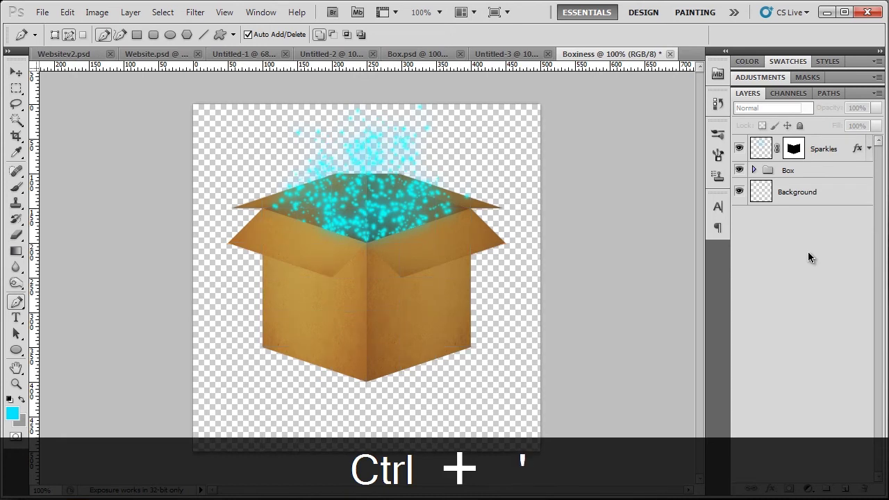
Nudge the Sparkles layer and Box group down together, then select the Background layer.
click(823, 154)
shift+click(824, 170)
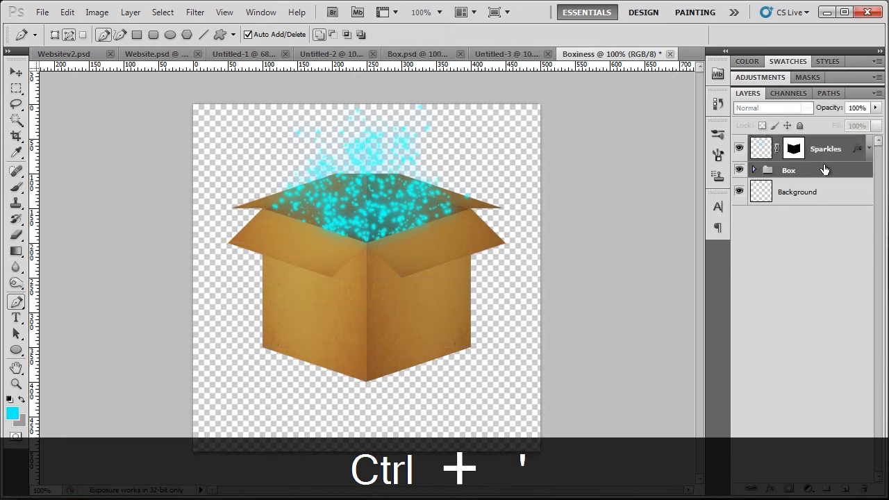
key(v)
key(shift+Down)
key(shift+Down)
key(shift+Down)
key(shift+Down)
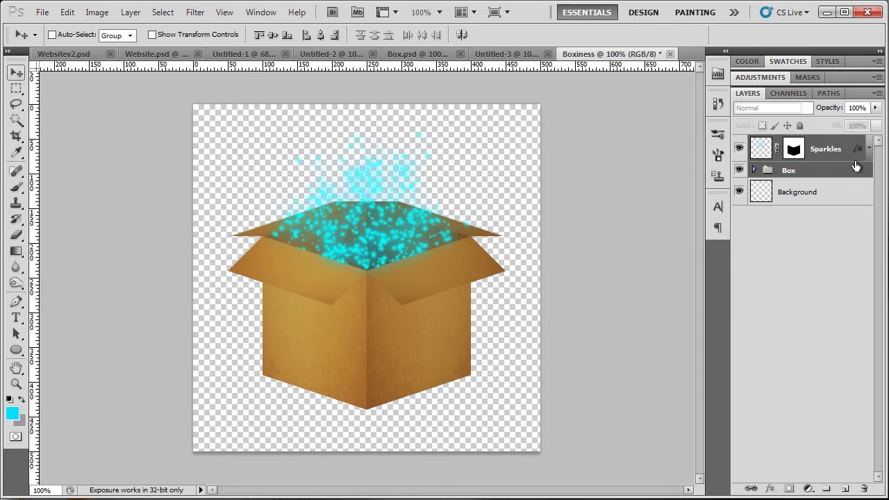
click(820, 240)
click(820, 189)
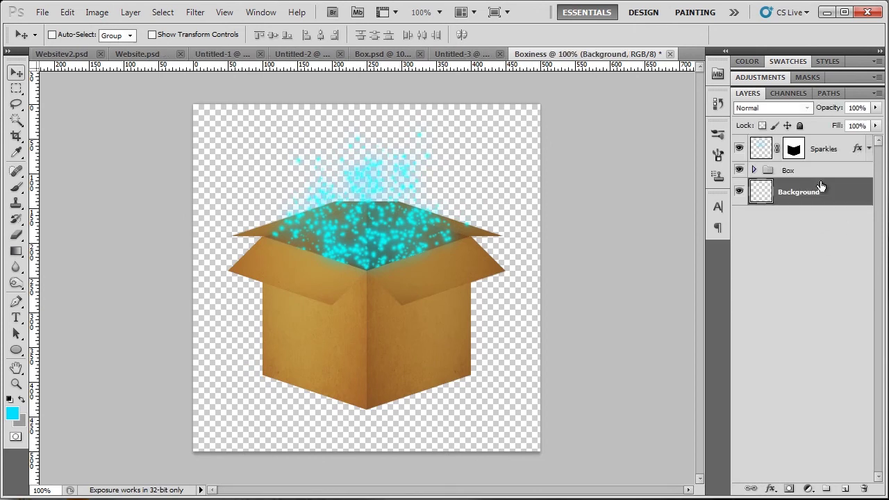
Add a gradient fill layer and set its left colour stop to dark slate 30373f.
click(808, 488)
click(843, 220)
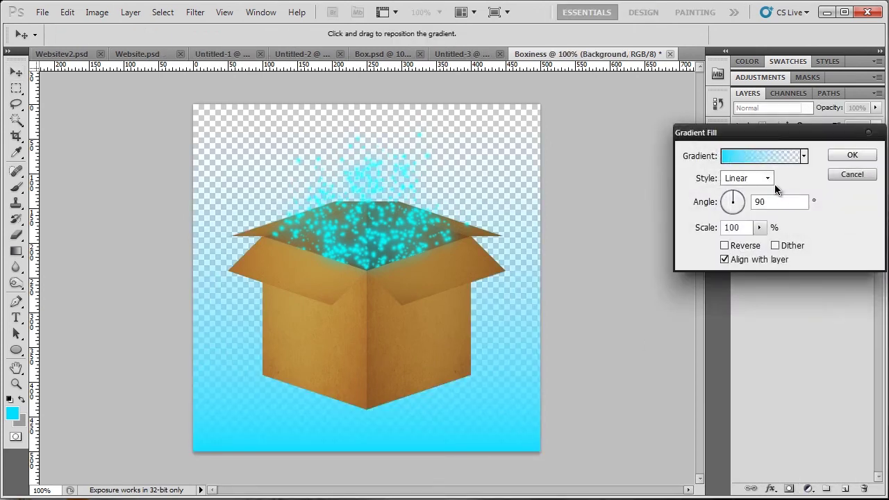
click(764, 158)
click(504, 376)
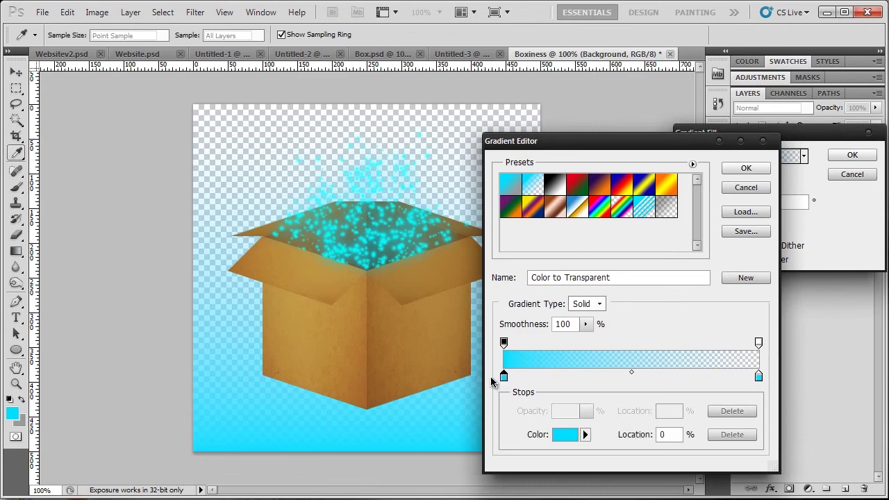
click(564, 434)
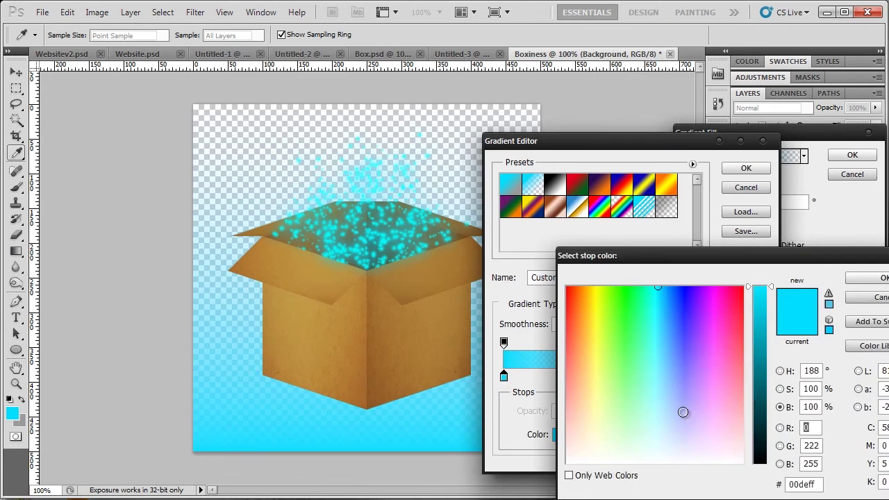
drag(678, 413, 567, 461)
click(777, 62)
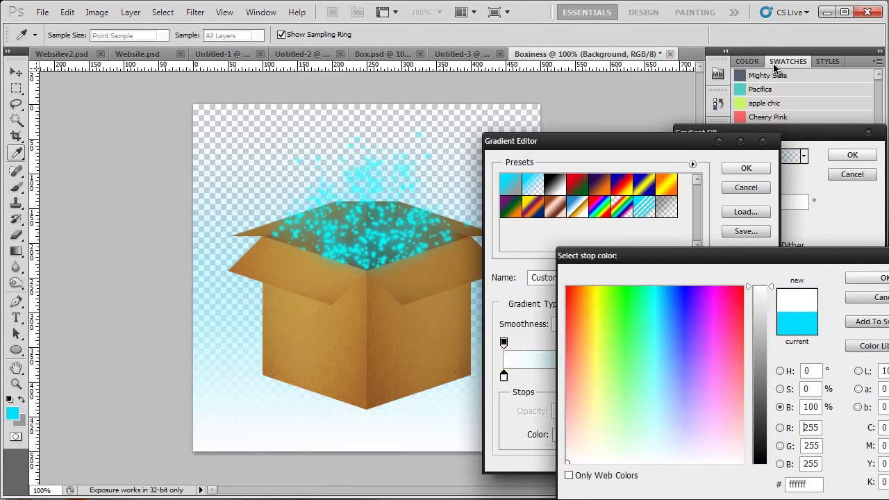
click(777, 80)
drag(759, 409, 760, 425)
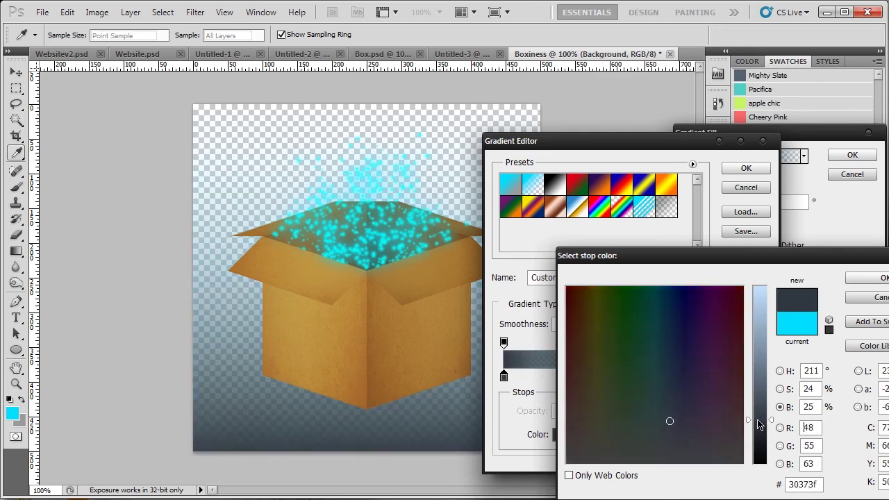
click(873, 278)
Copy the 30373f hex value and apply it to the gradient's right colour stop.
click(561, 436)
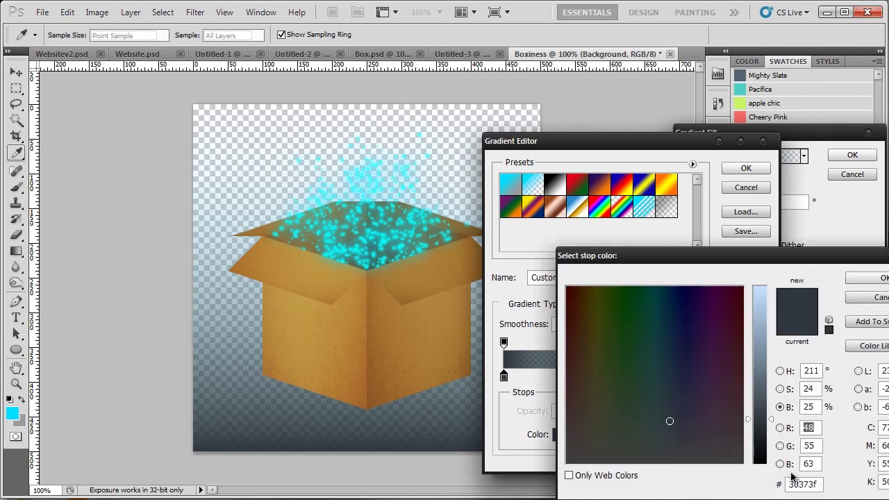
double_click(810, 484)
key(ctrl+c)
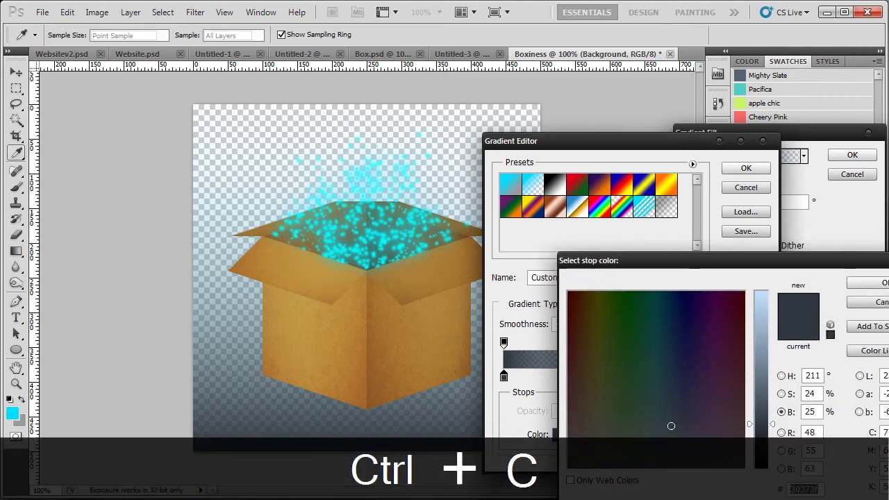
click(876, 282)
click(746, 168)
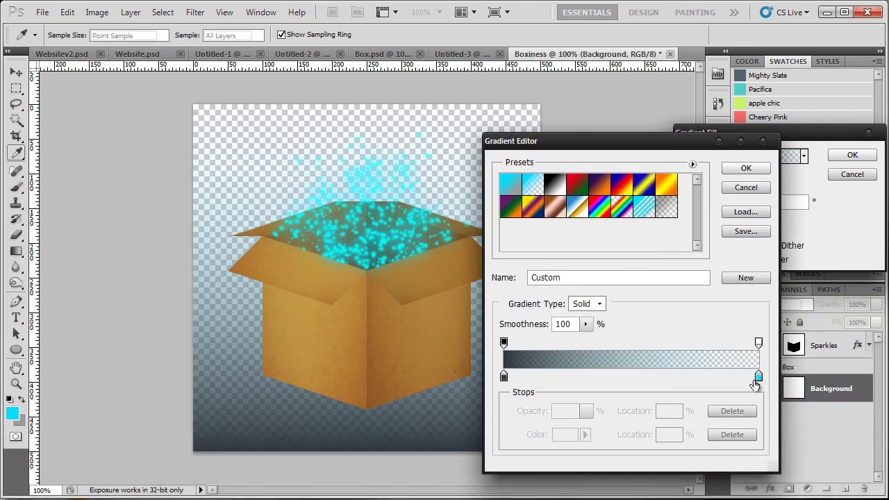
click(758, 375)
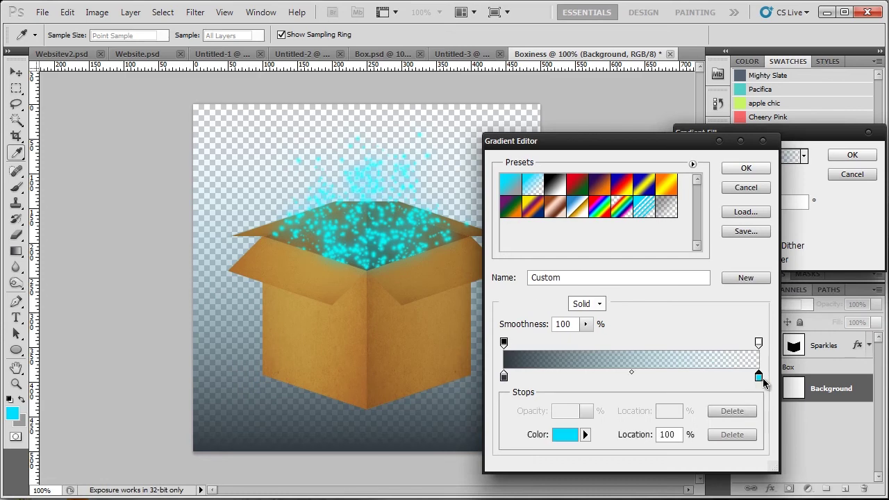
click(561, 434)
key(ctrl+v)
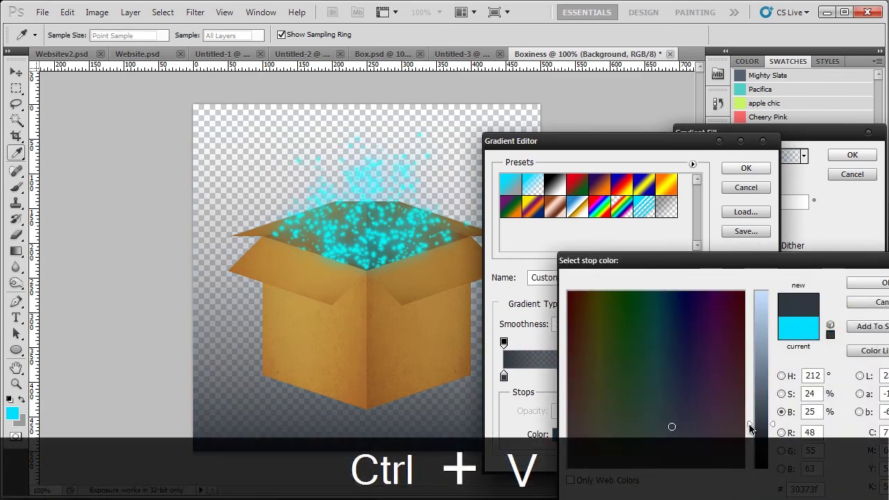
click(878, 284)
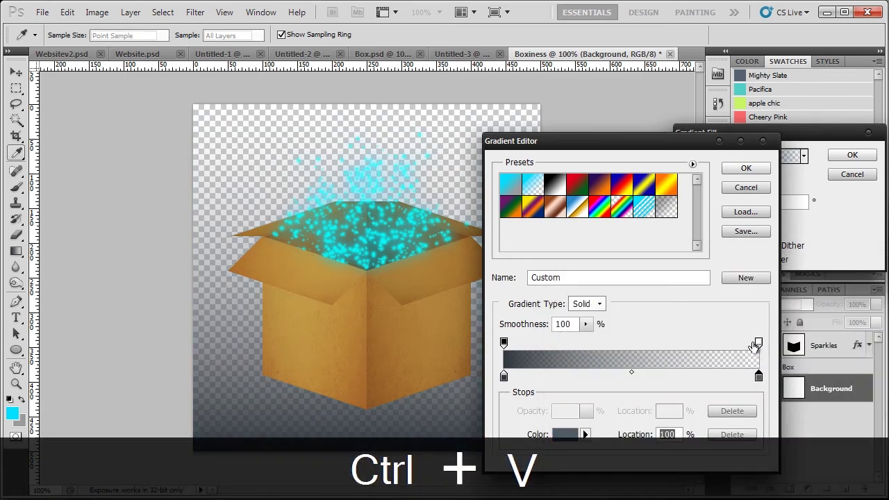
Make the gradient fully opaque, reversed, with Radial style.
click(756, 343)
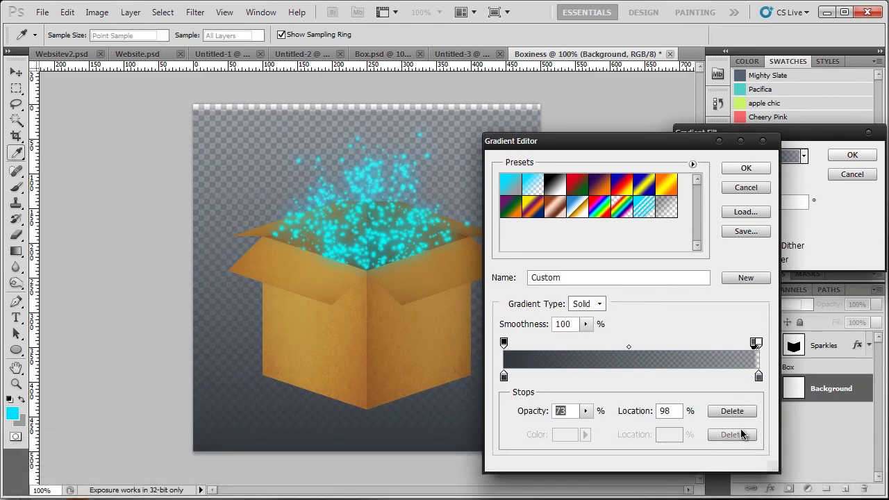
text(0)
drag(754, 343, 758, 343)
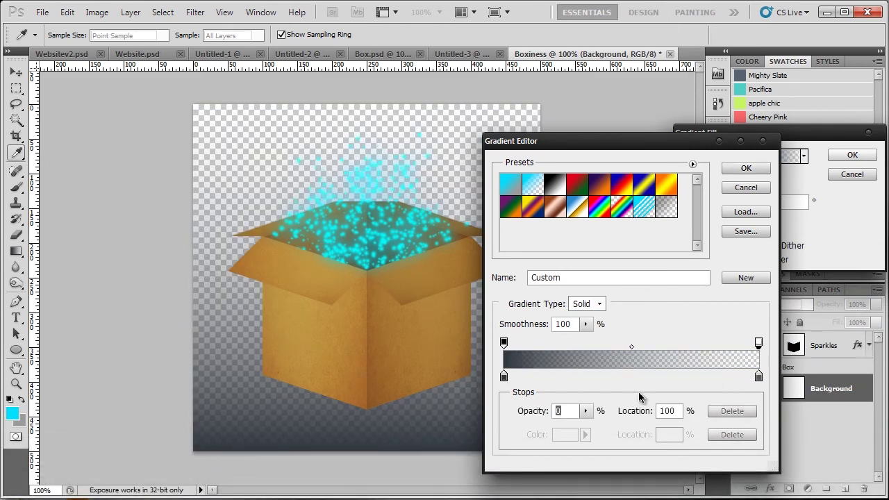
click(587, 412)
drag(590, 419, 663, 425)
click(745, 169)
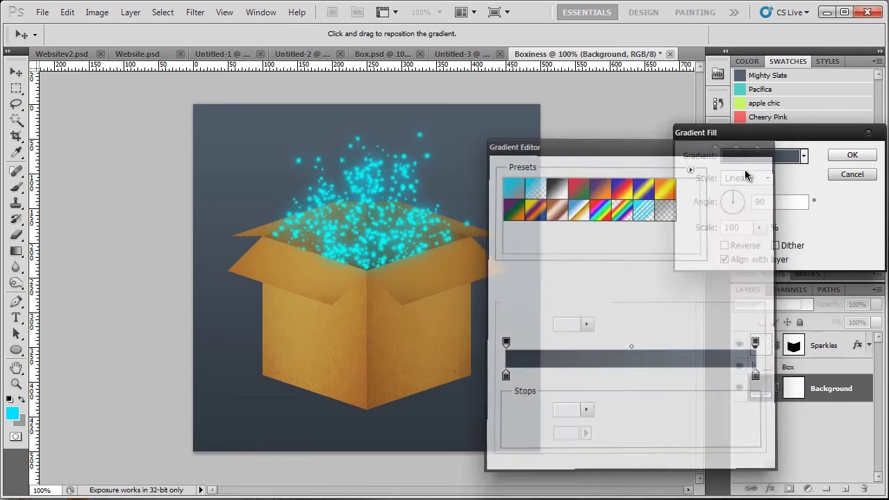
click(737, 247)
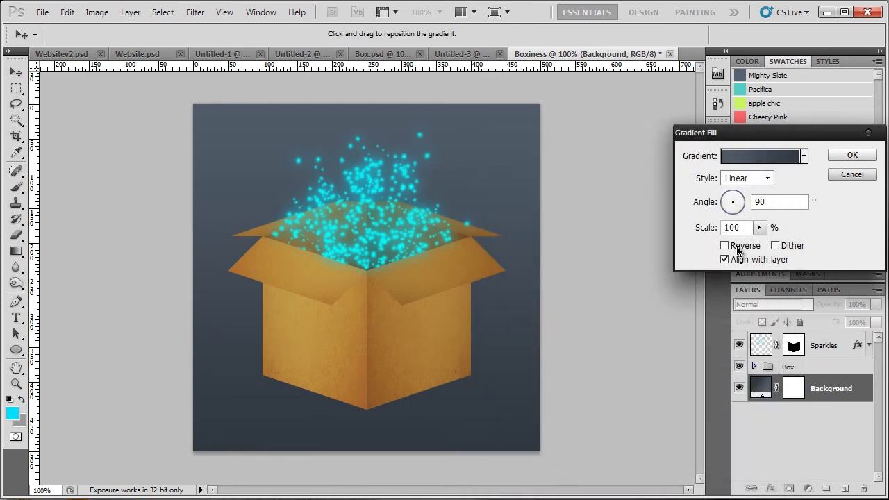
click(747, 178)
click(747, 202)
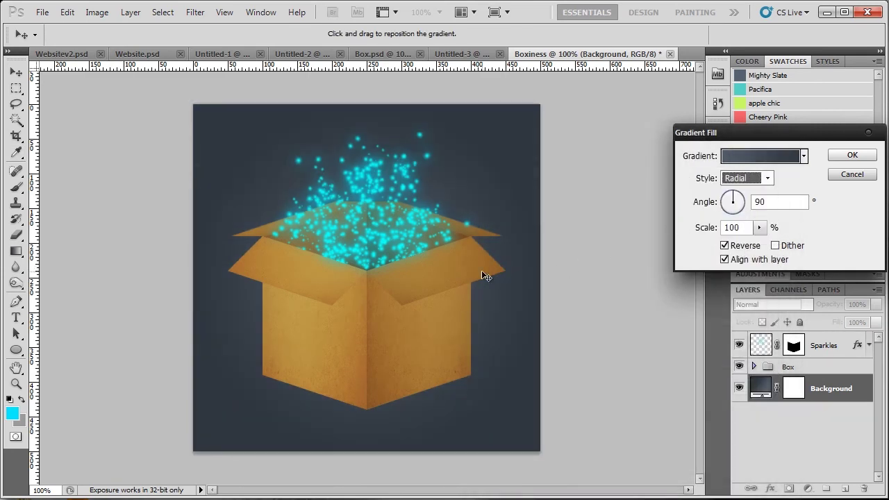
Lighten the right colour stop to 627080 and apply the gradient fill layer.
click(743, 160)
click(758, 375)
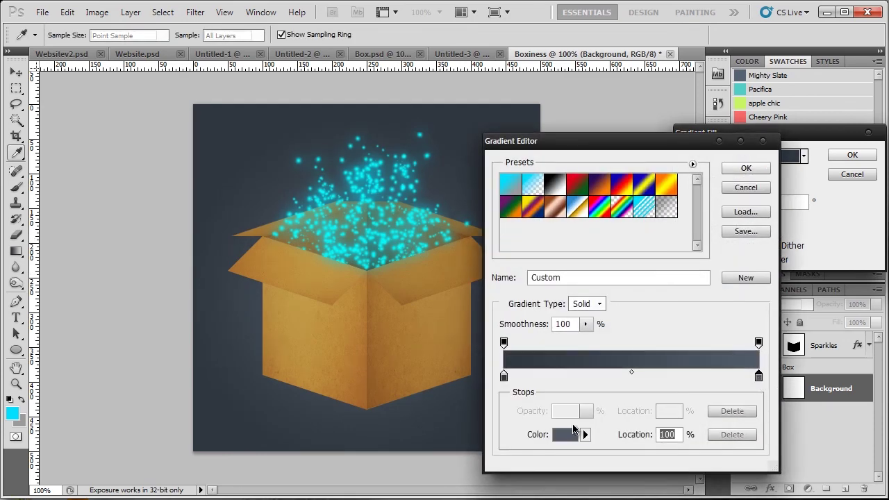
click(566, 434)
drag(756, 407, 760, 384)
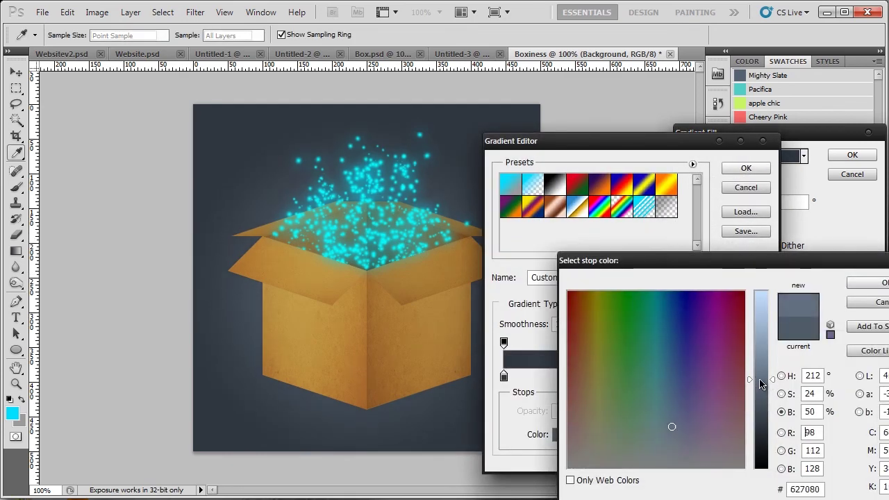
click(873, 282)
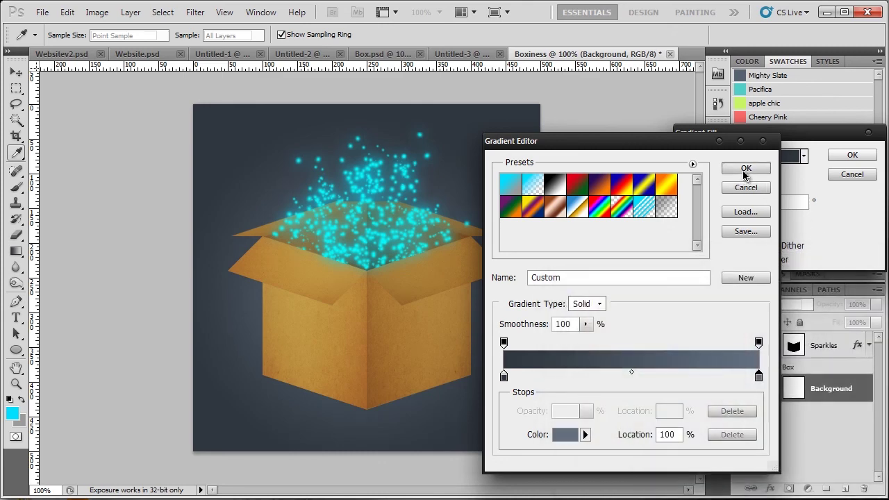
click(745, 171)
click(852, 154)
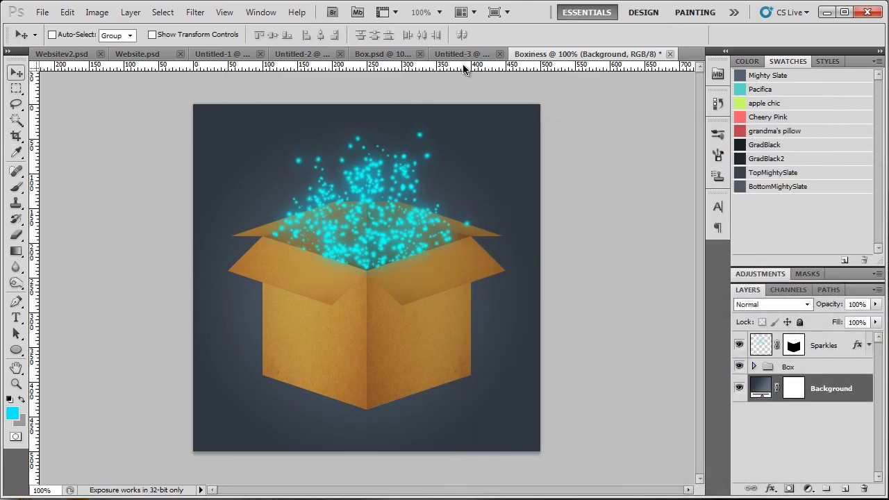
Show the Inside Sparkles layer in Box.psd, then return to Boxiness and deselect the Background layer.
click(397, 55)
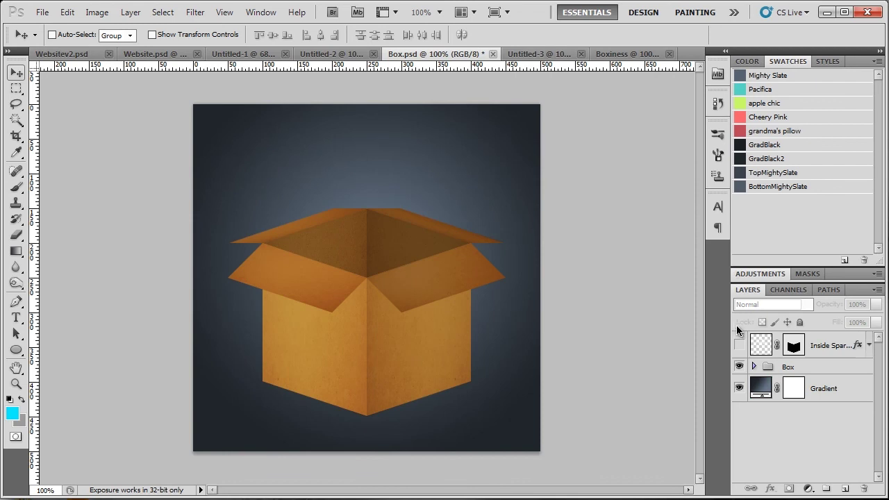
click(738, 345)
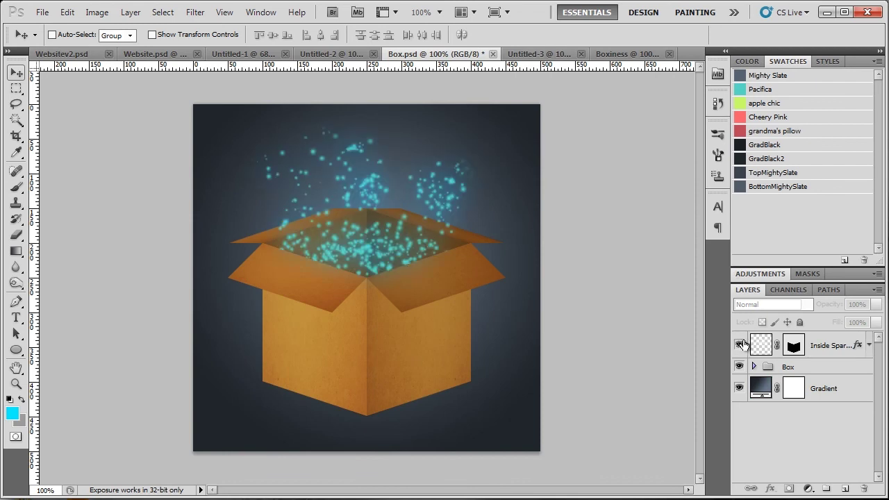
click(624, 56)
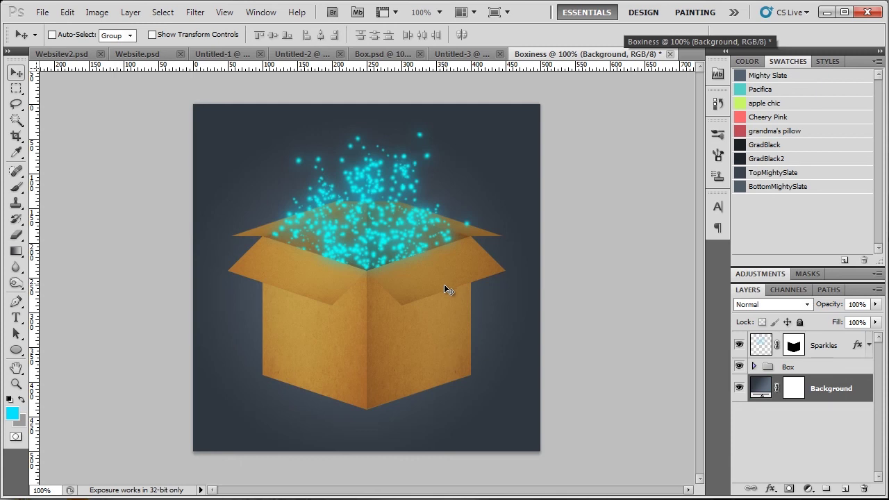
click(807, 431)
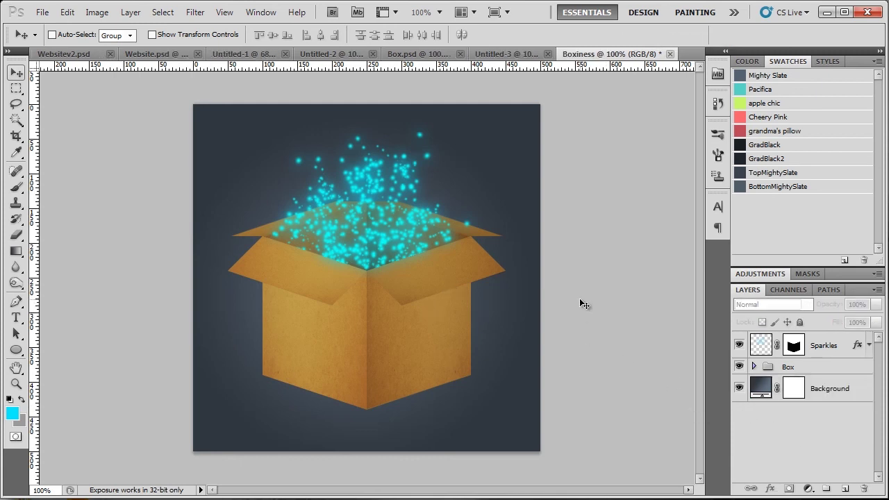